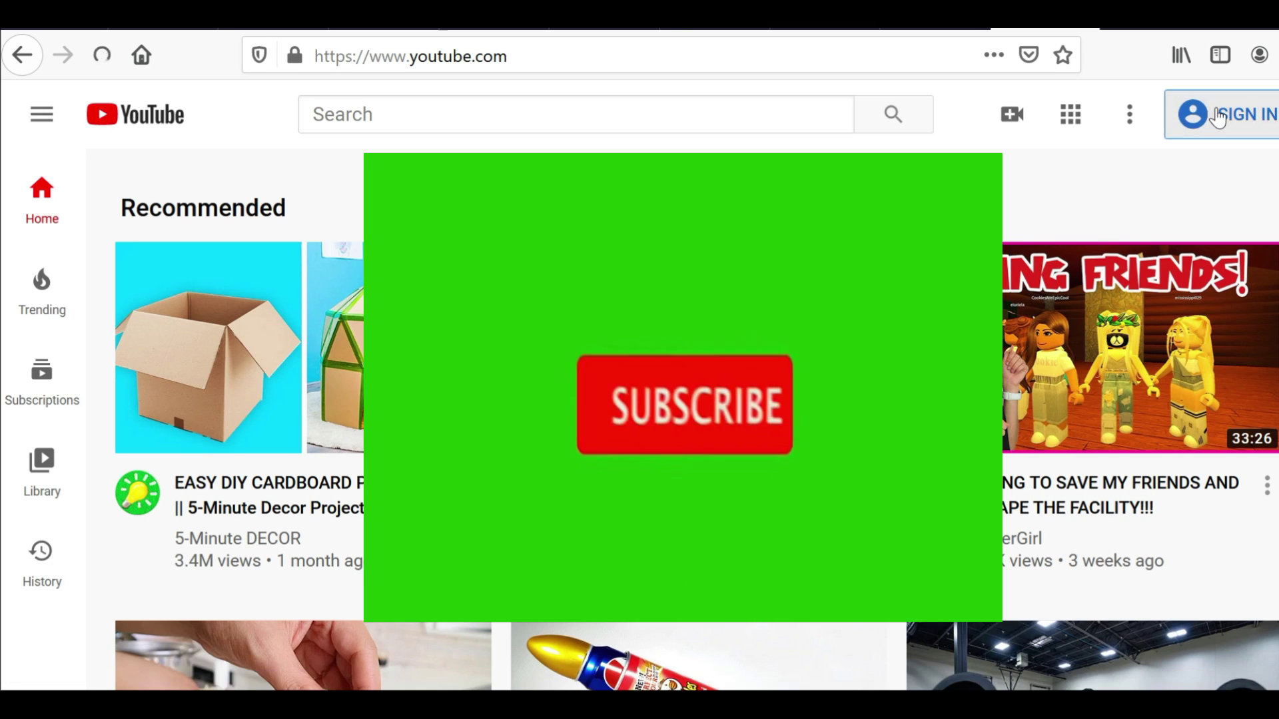
Sign in to YouTube with the account password and confirm using YouTube as this account
left_click(1217, 118)
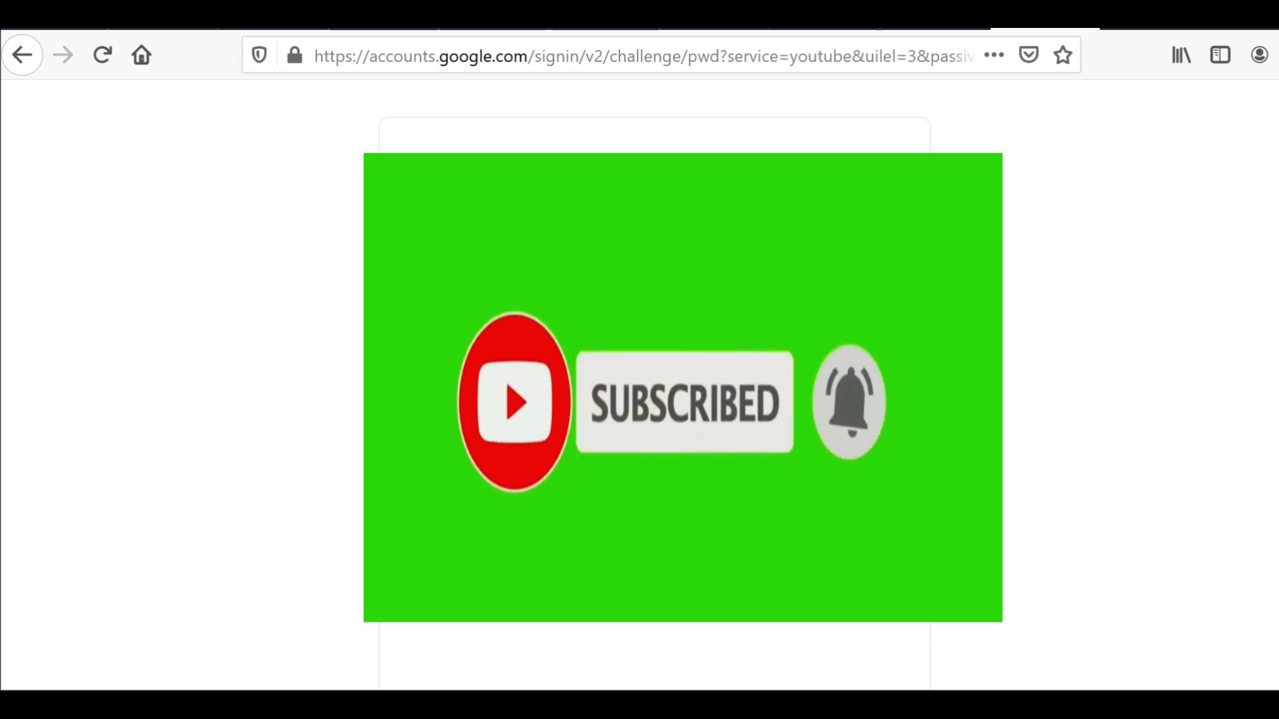
key("Return")
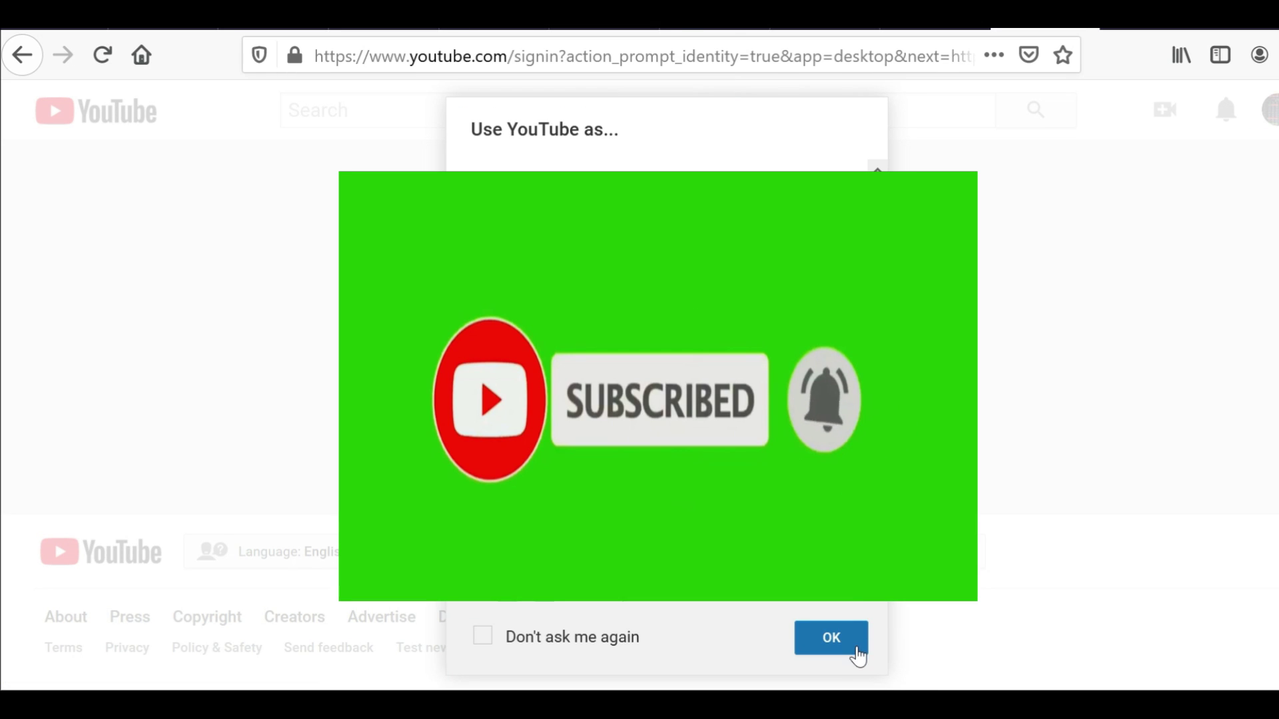
left_click(856, 646)
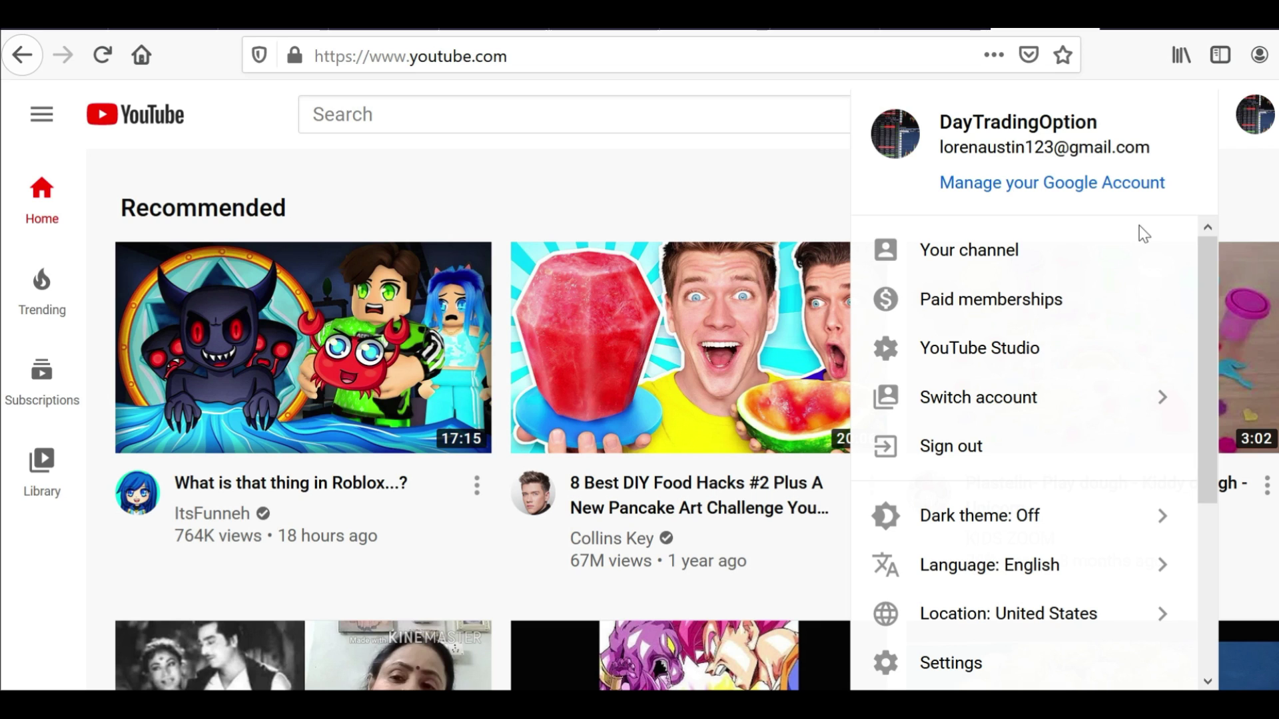
left_click(1035, 353)
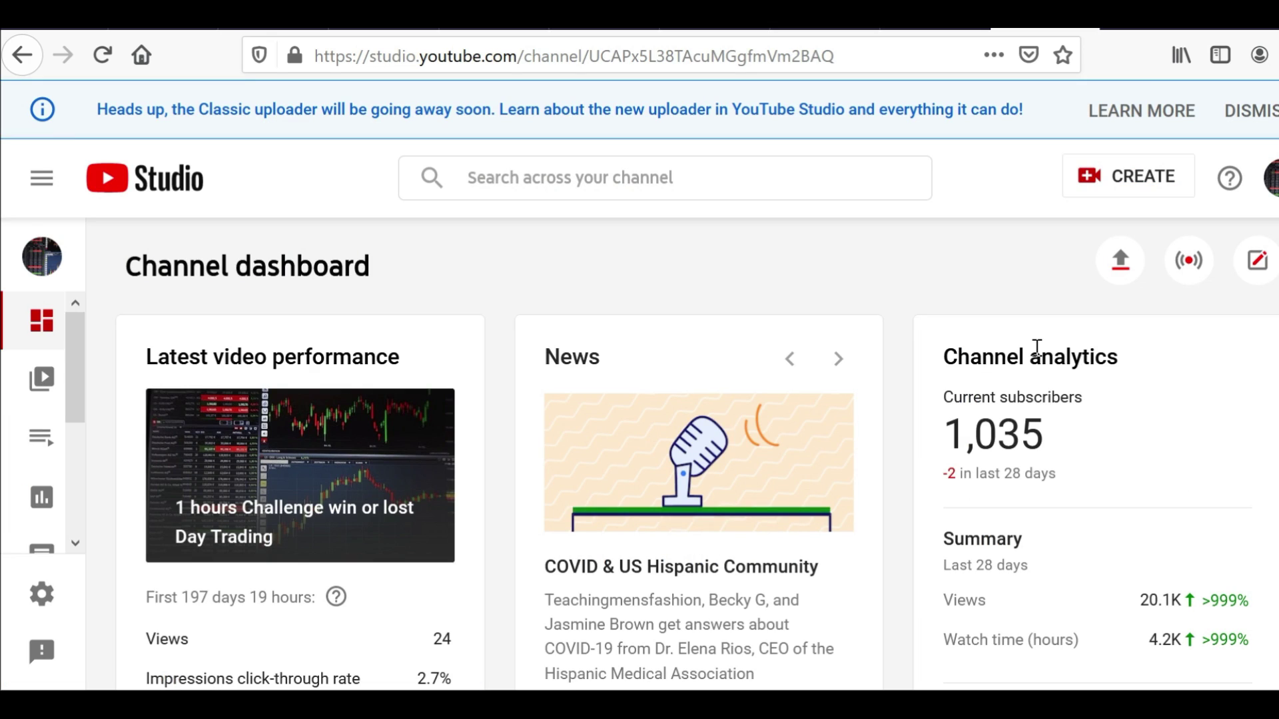
left_click(44, 390)
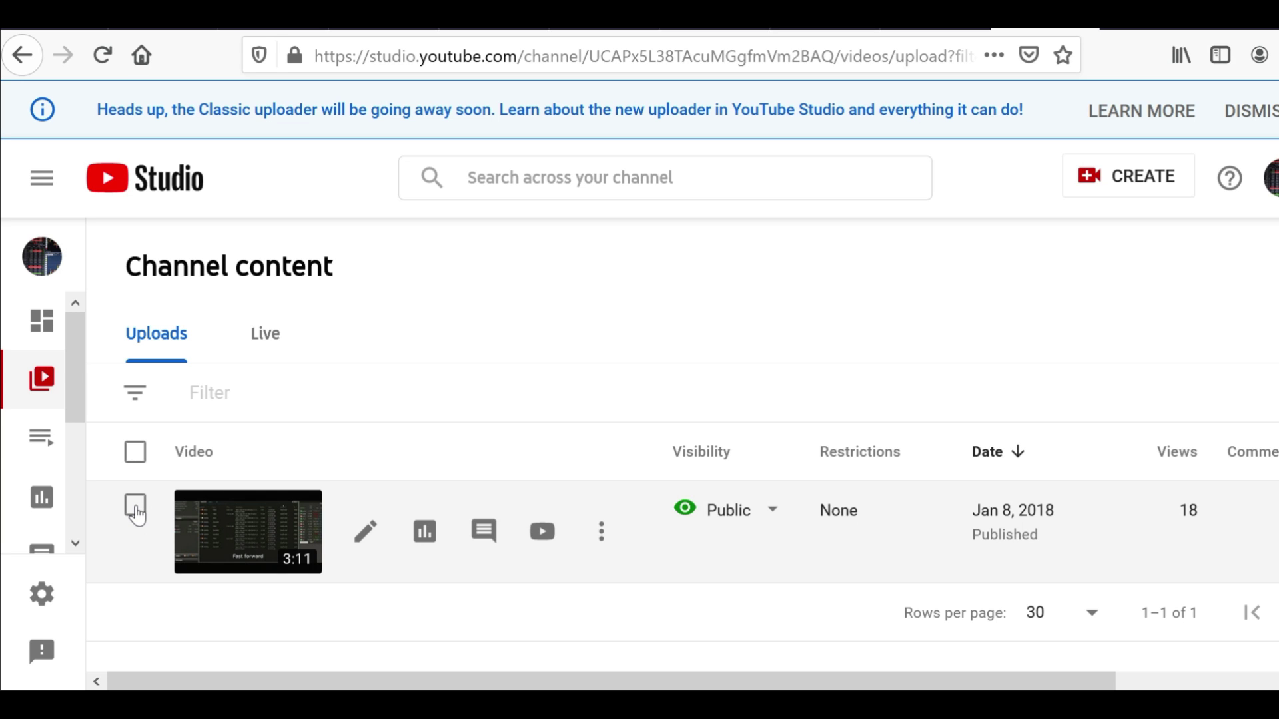
left_click(136, 507)
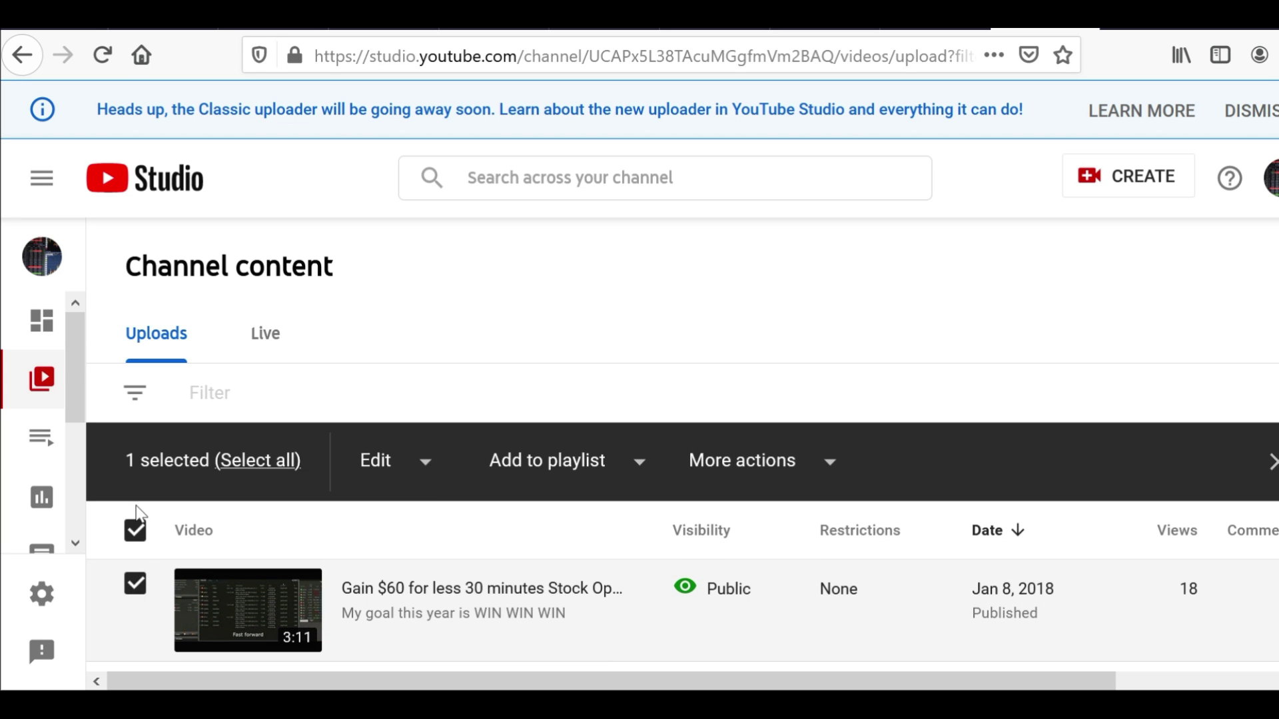
left_click(136, 577)
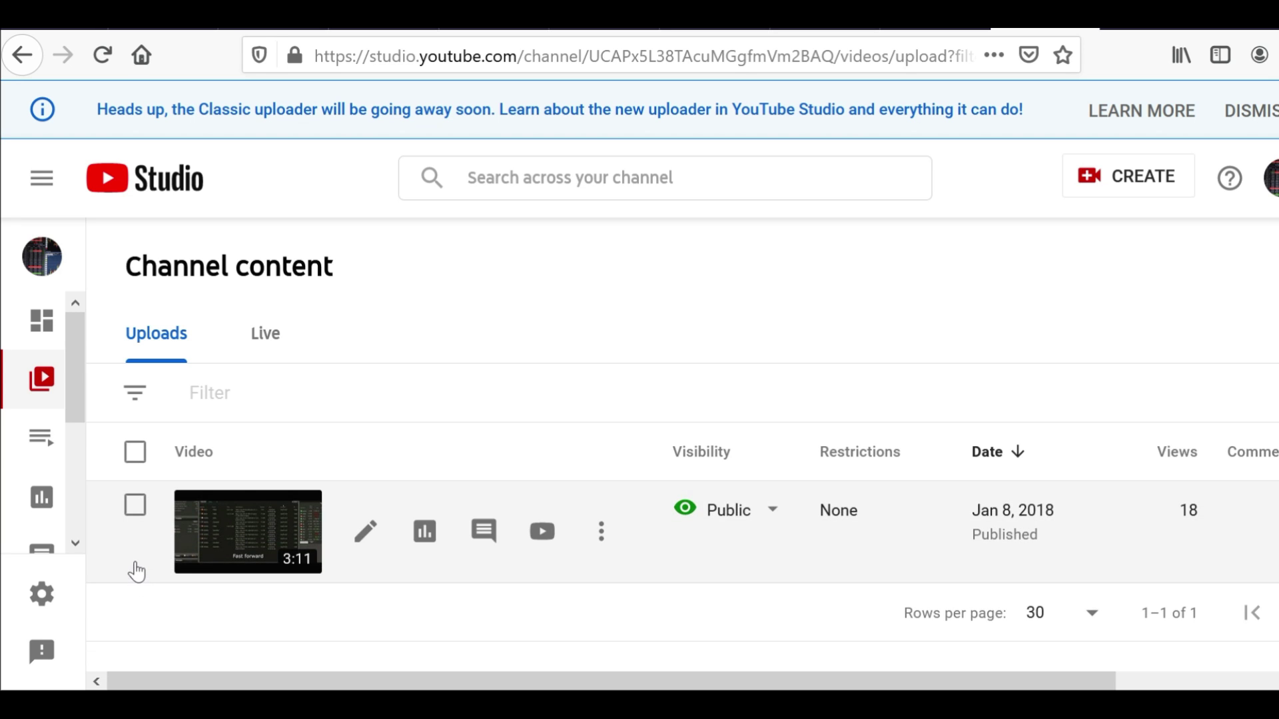
left_click(270, 347)
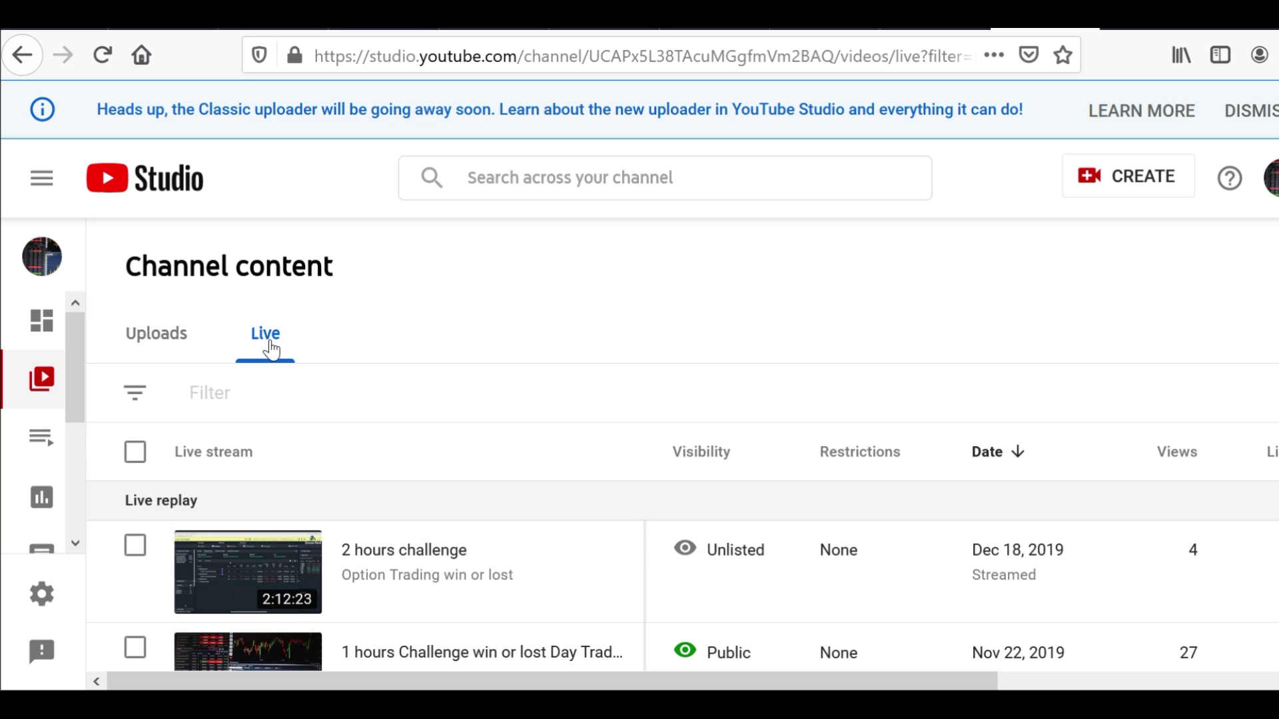
Select all live streams except the private Live Trading stream and the 2:38:17 stream
left_click(136, 452)
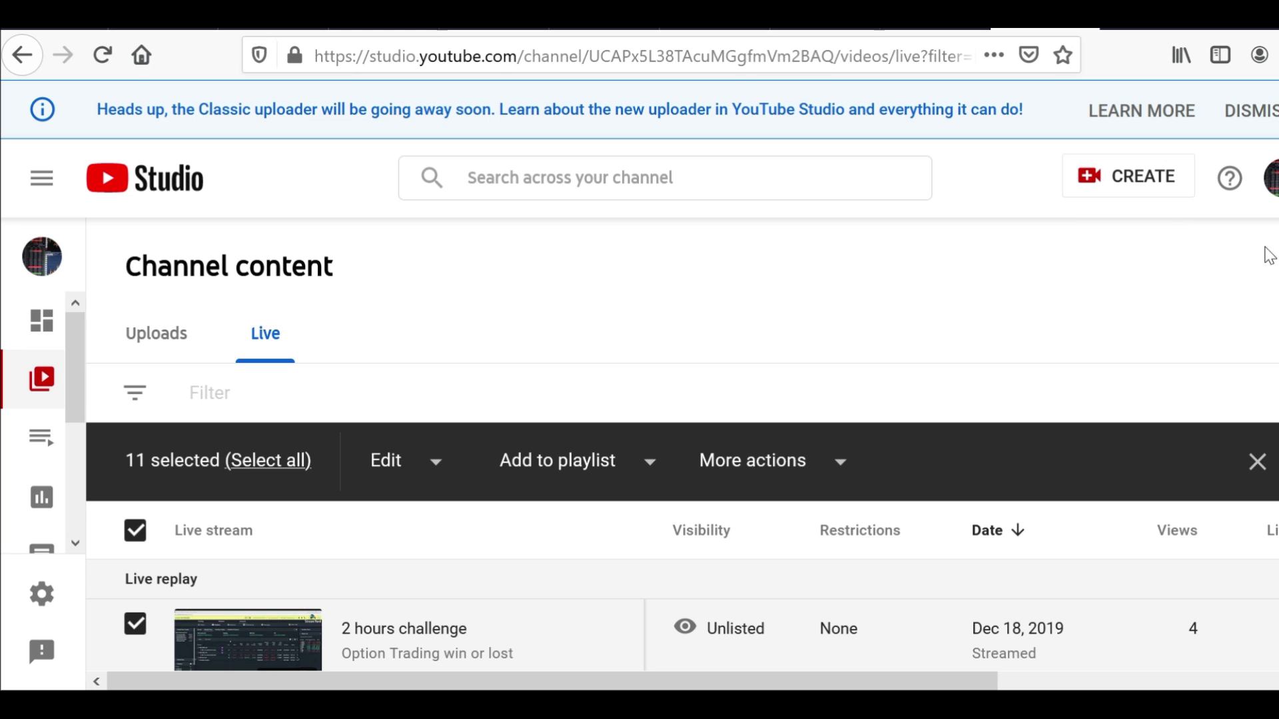
scroll(666, 566, "down", 10)
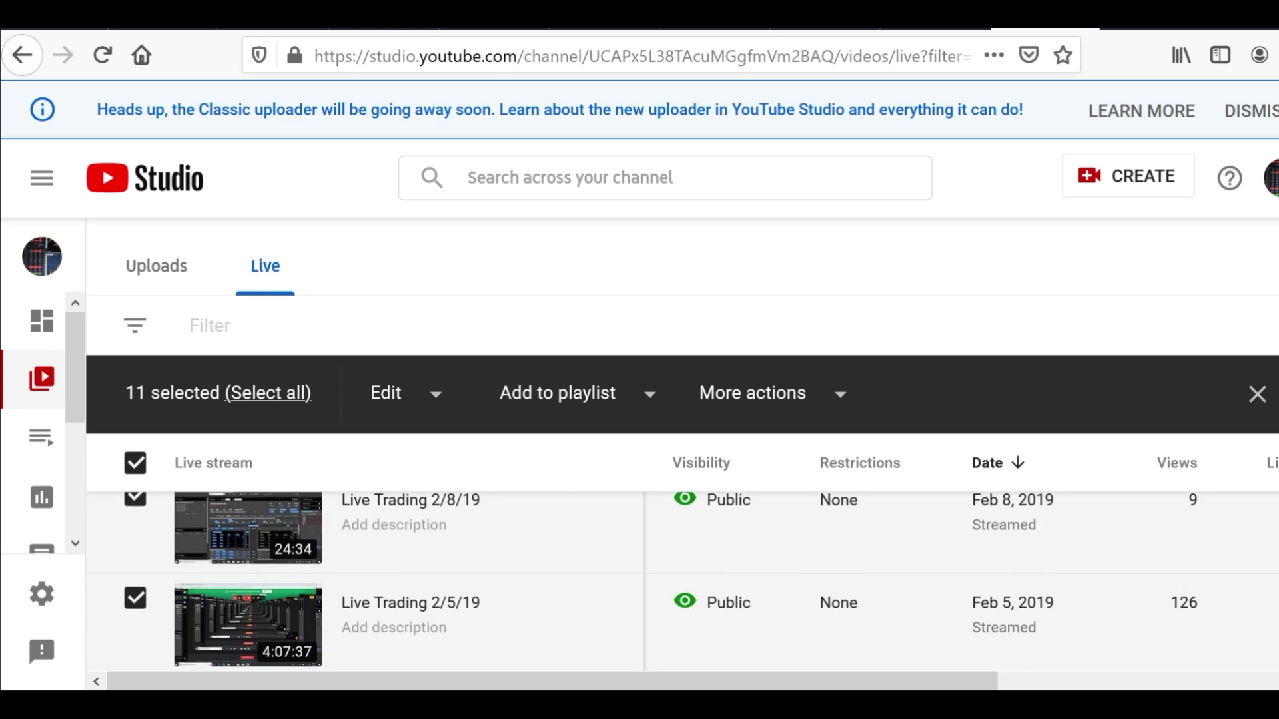
scroll(666, 566, "down", 5)
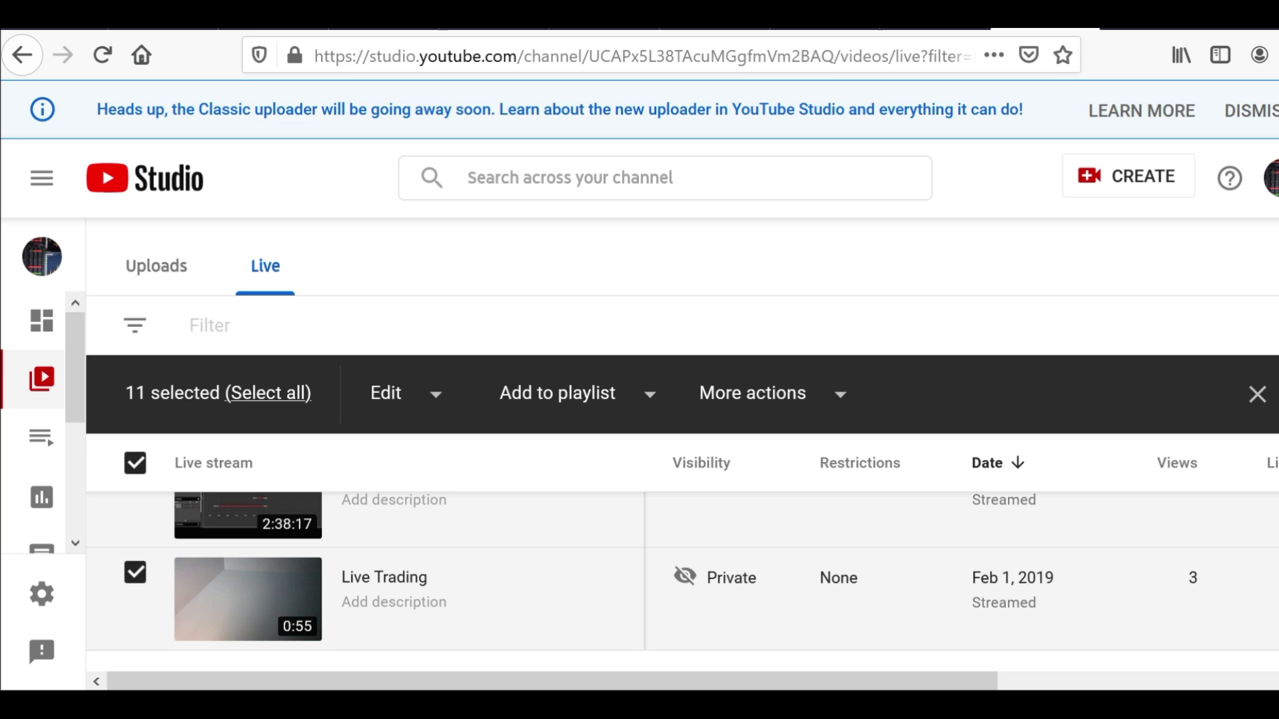
scroll(666, 579, "up", 5)
scroll(666, 579, "down", 5)
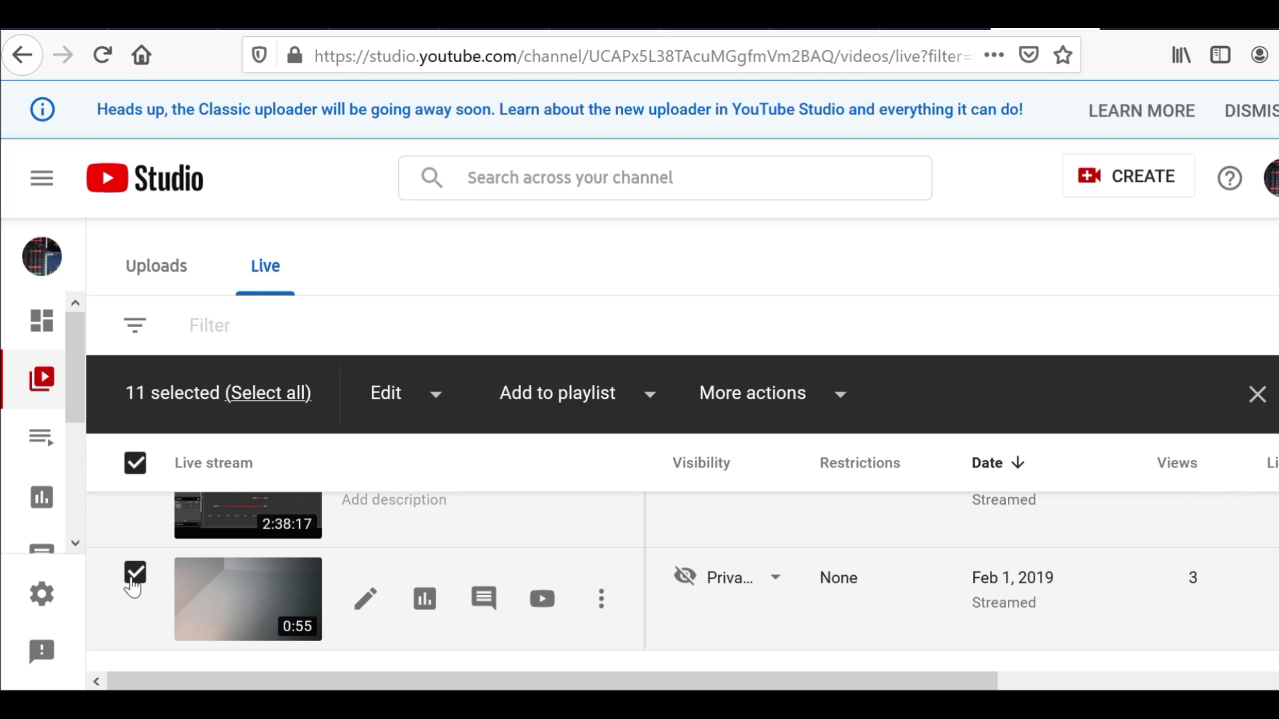
left_click(135, 574)
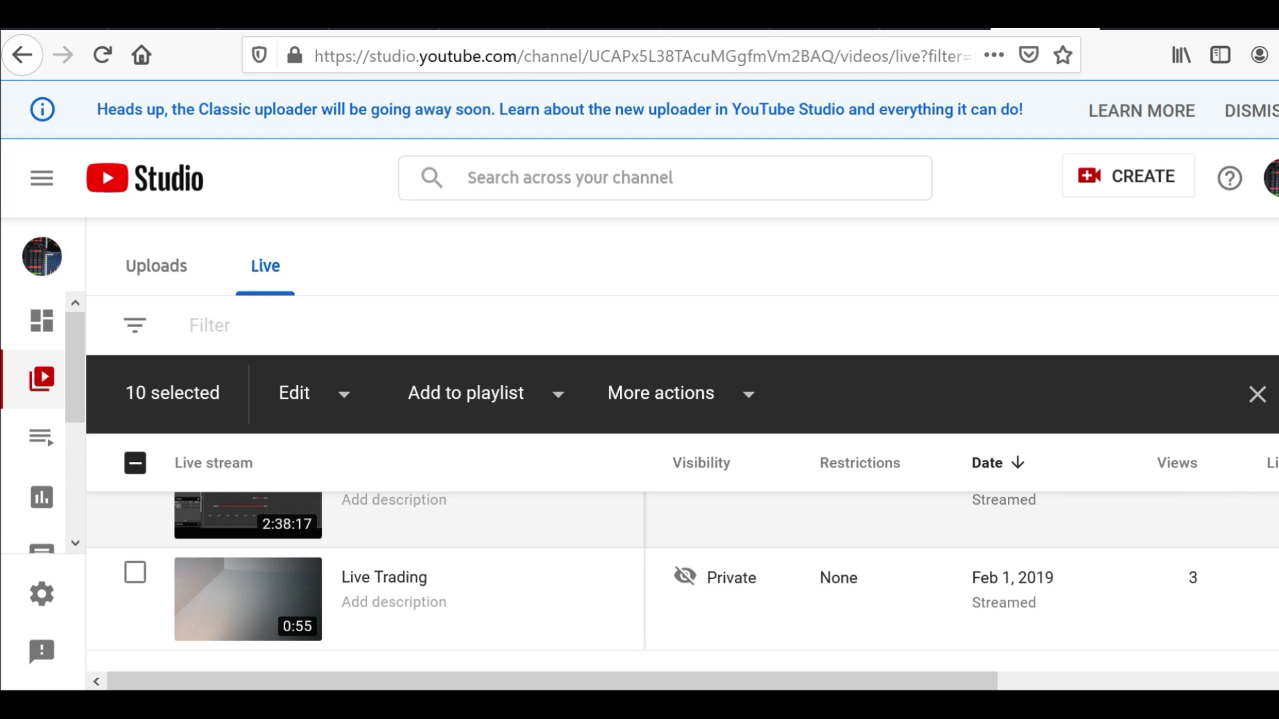
scroll(522, 471, "up", 2)
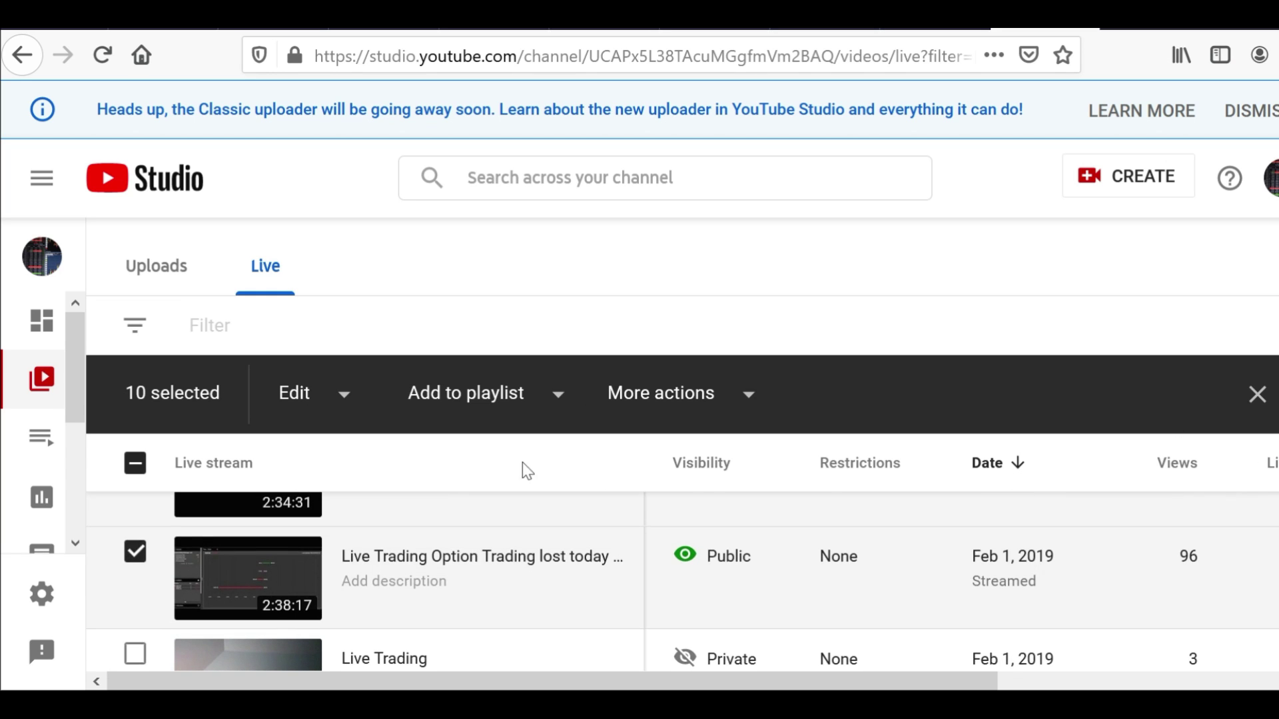
left_click(136, 553)
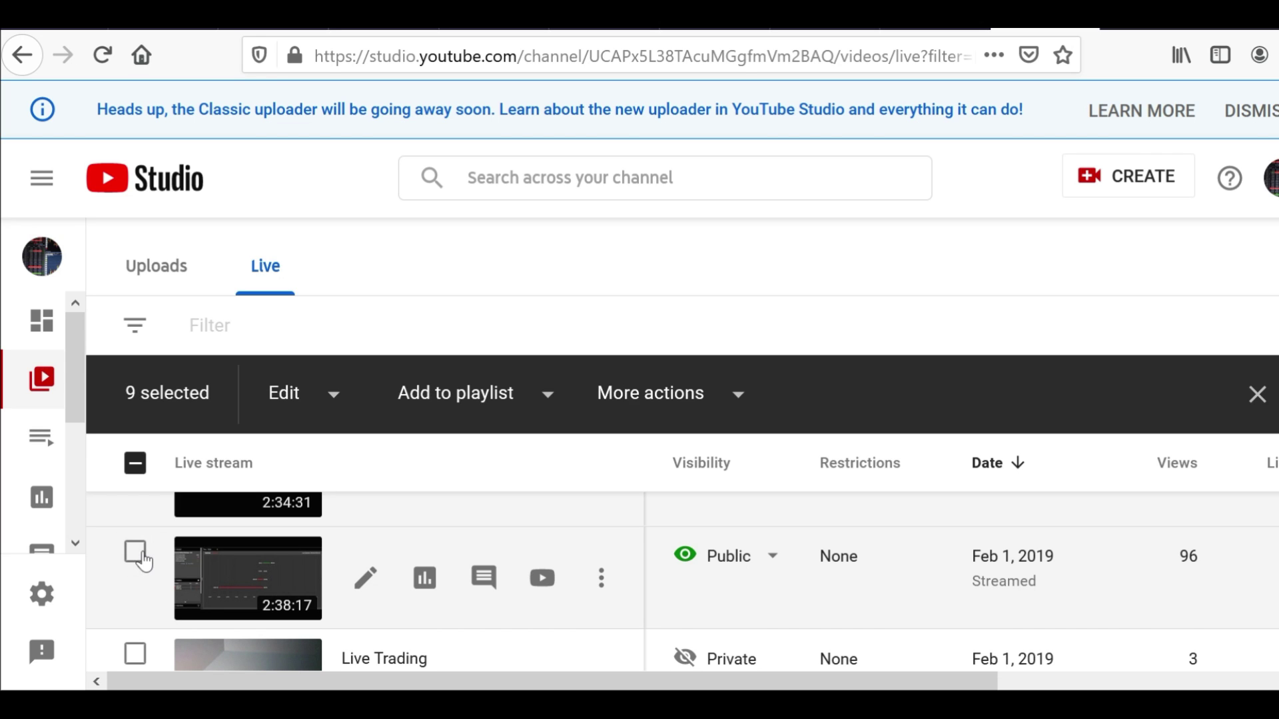
left_click(334, 395)
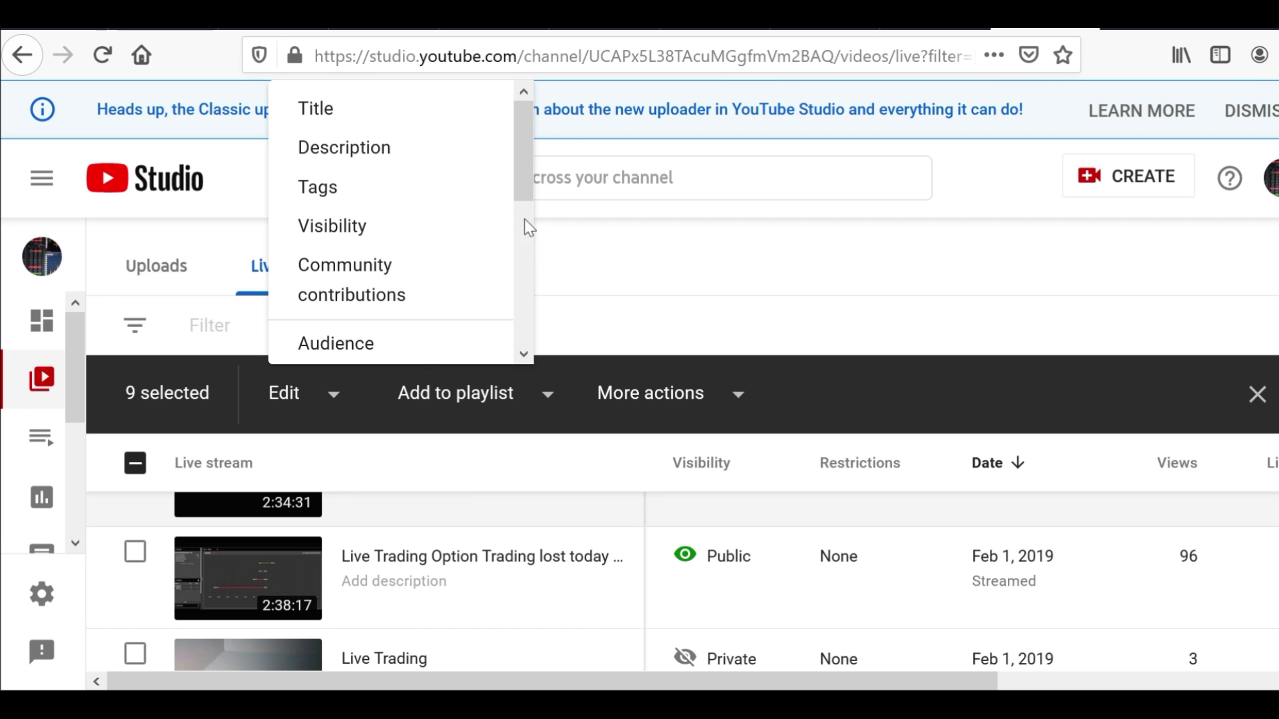
left_click_drag(526, 200, 515, 174)
Start a new playlist titled 'Test' from the bulk Add to playlist list
left_click(550, 397)
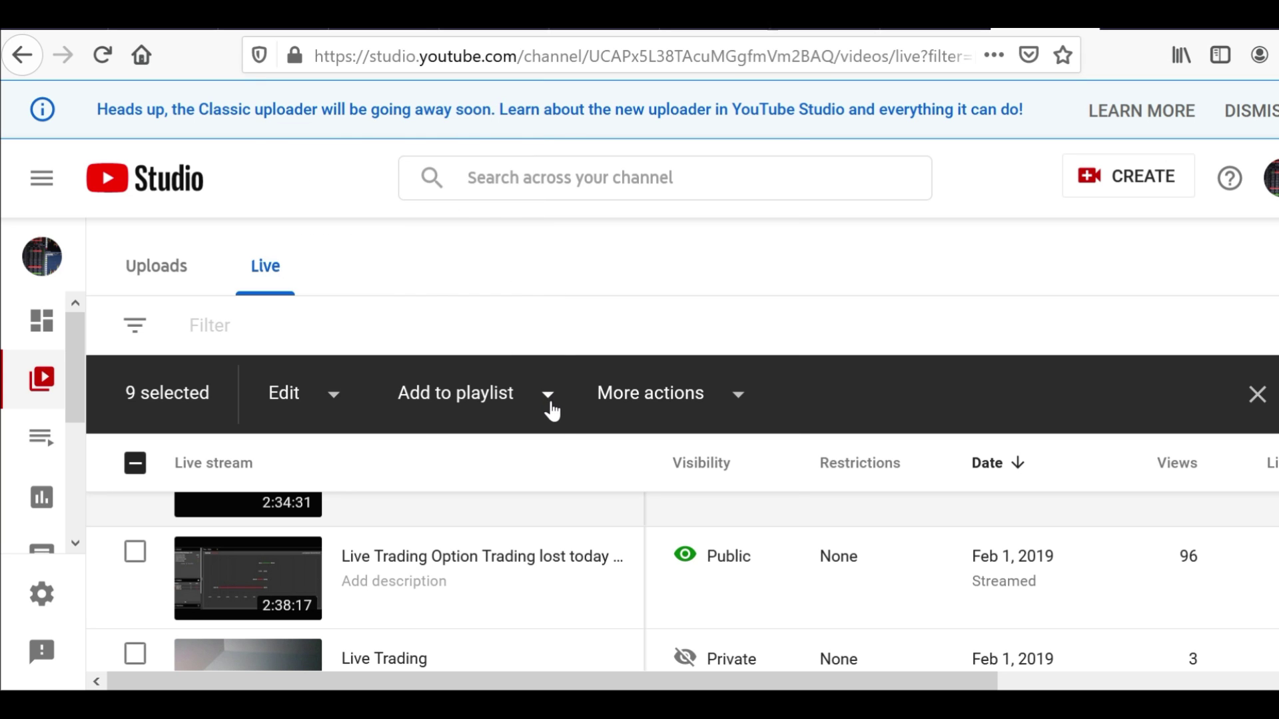
left_click(551, 399)
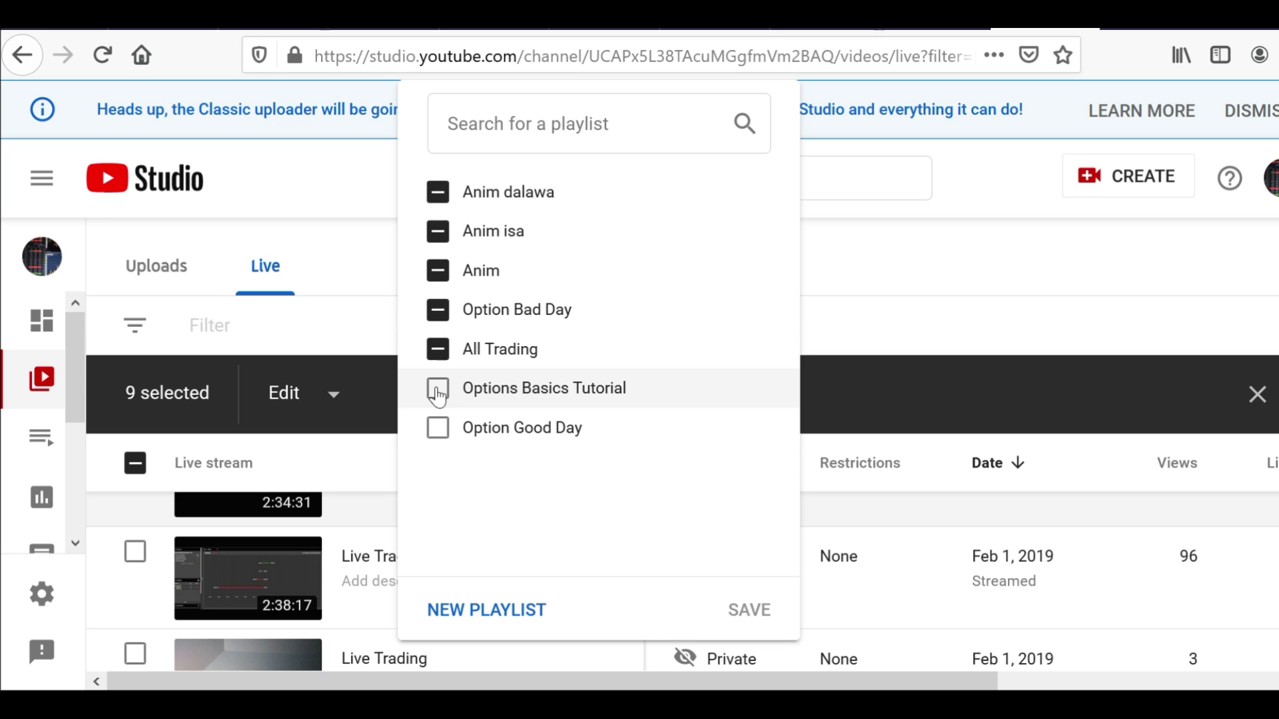
left_click(516, 610)
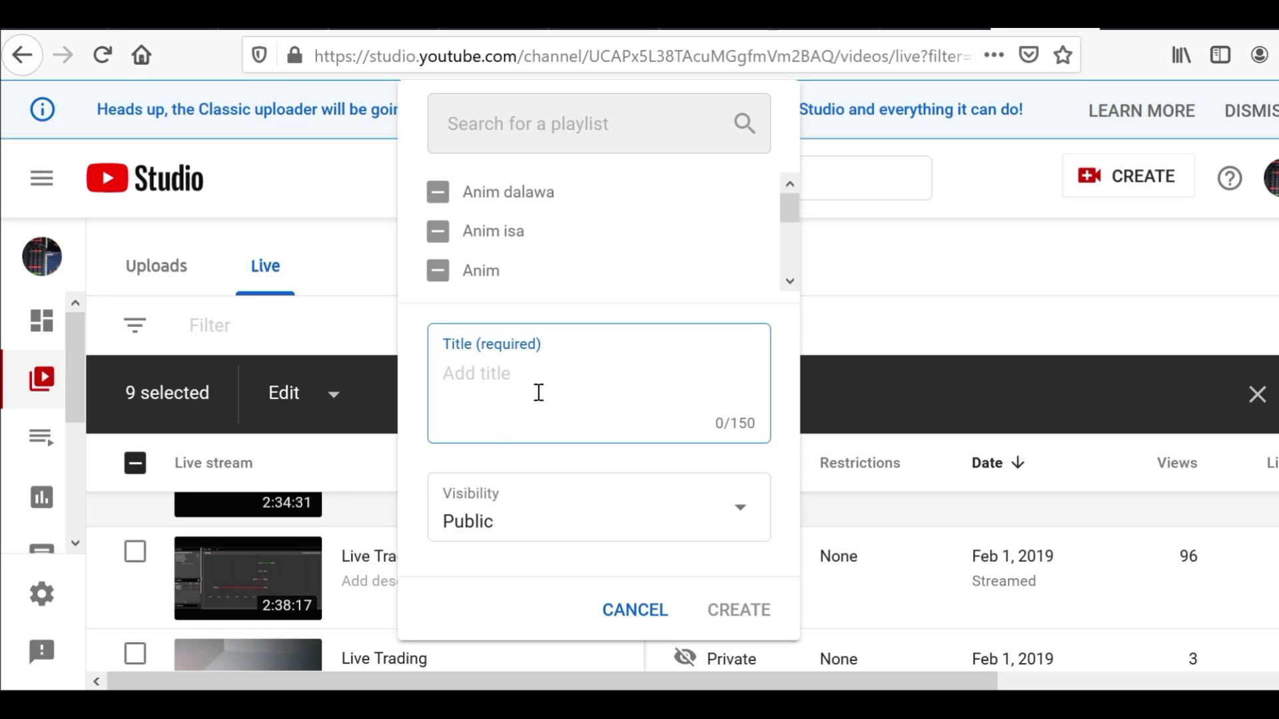
type("Test")
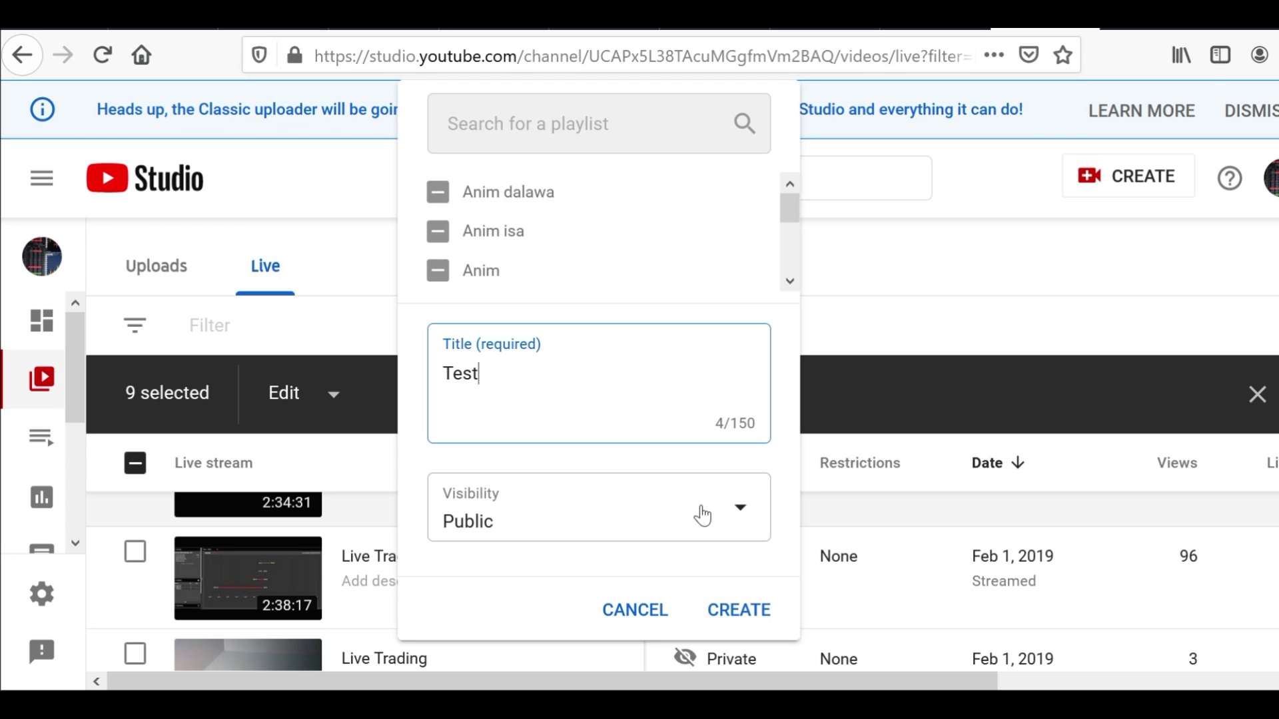
Set the Test playlist's visibility to Unlisted and create it
left_click(740, 517)
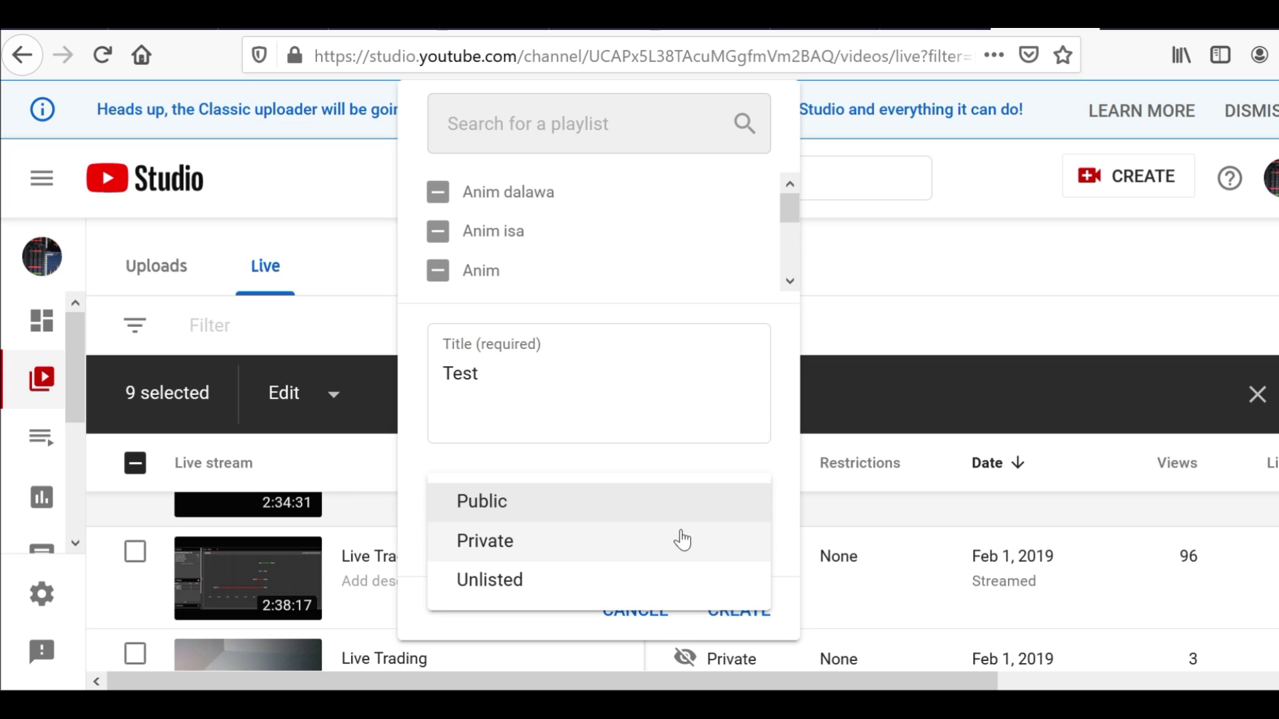
left_click(676, 539)
left_click(733, 523)
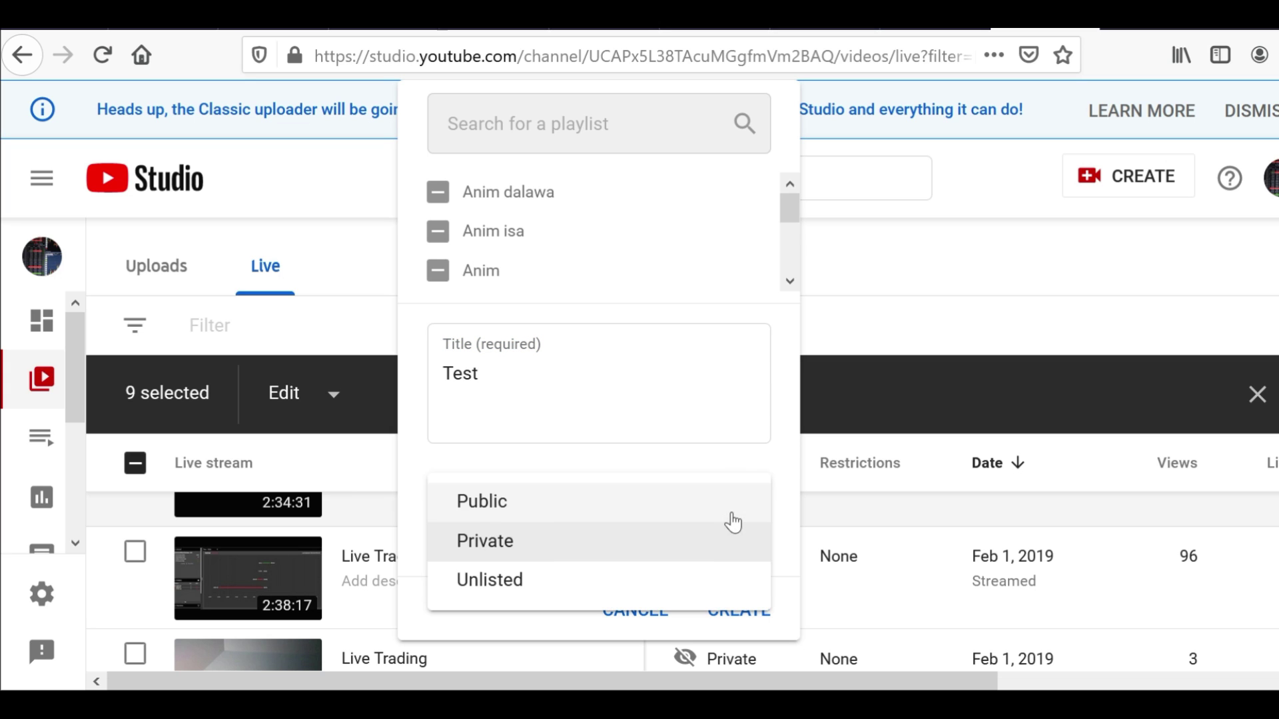
left_click(663, 576)
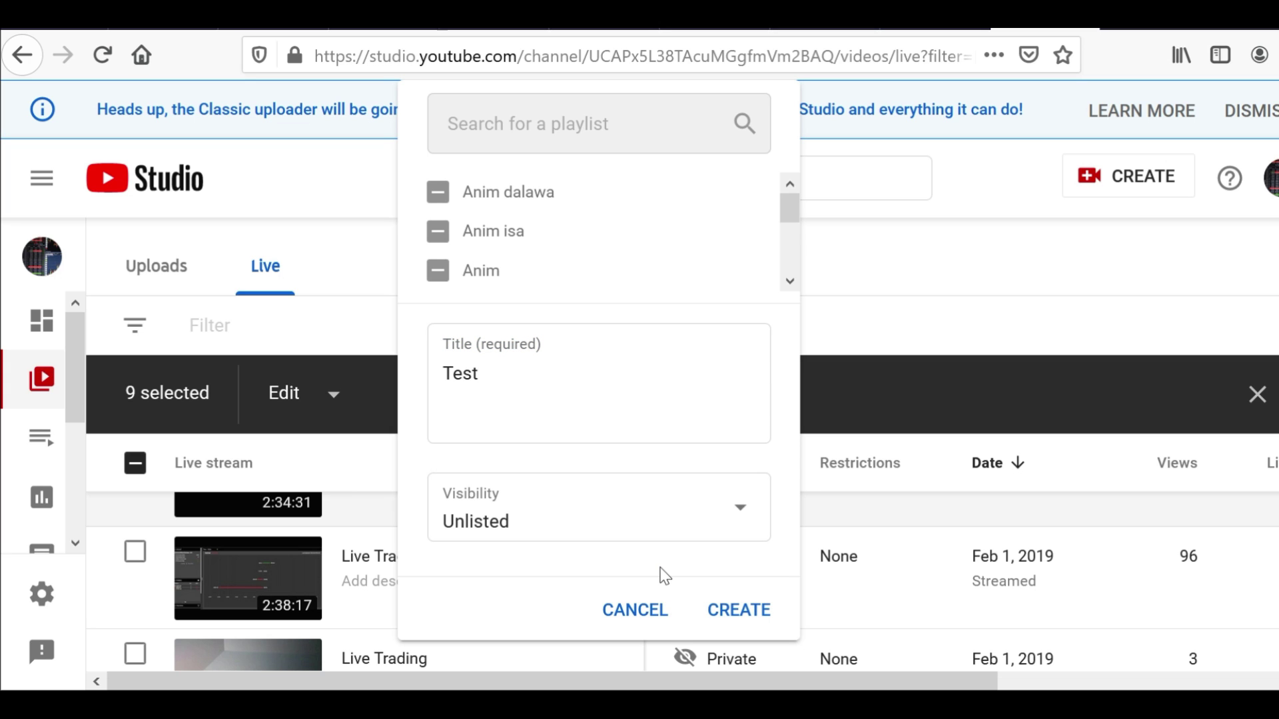
left_click(738, 517)
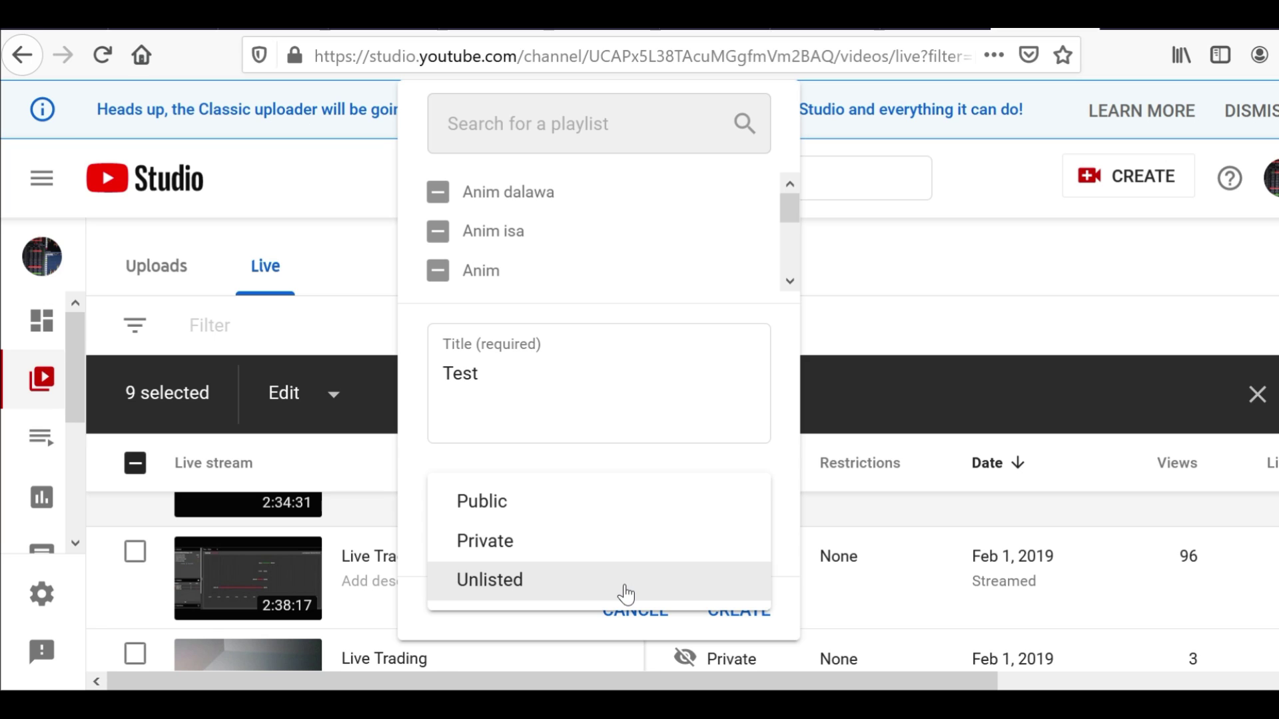
left_click(625, 593)
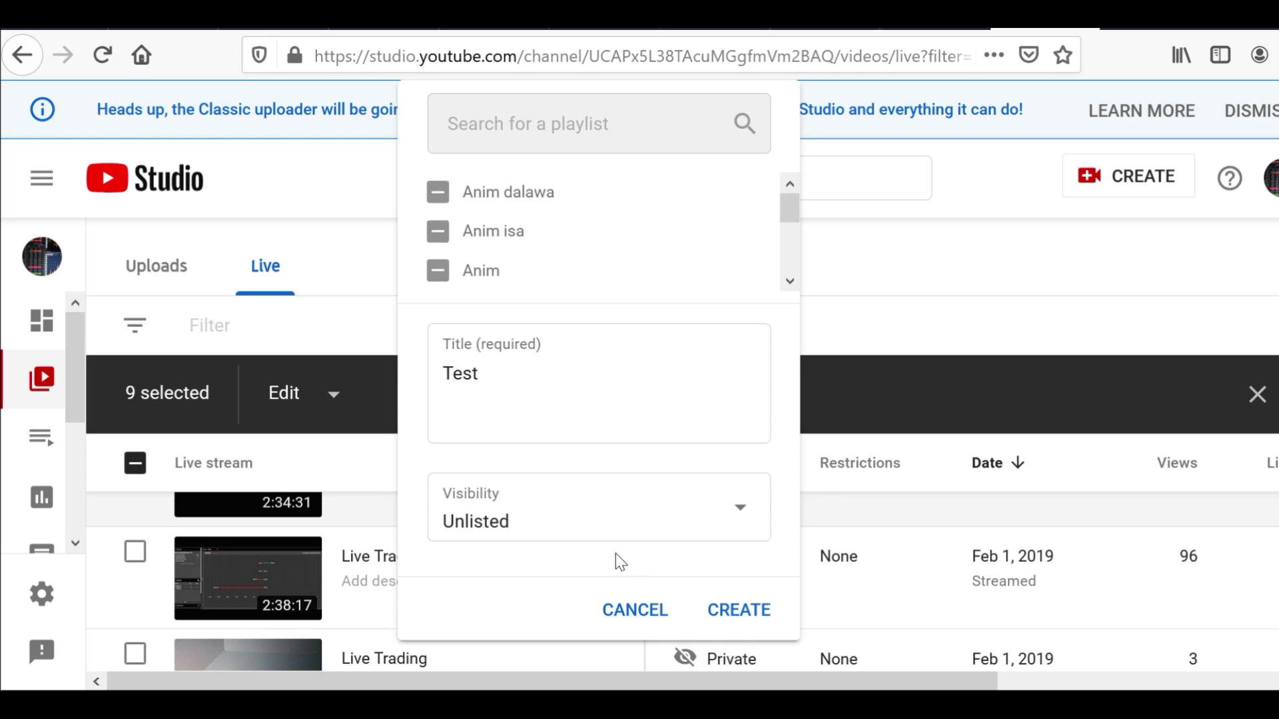
left_click(743, 609)
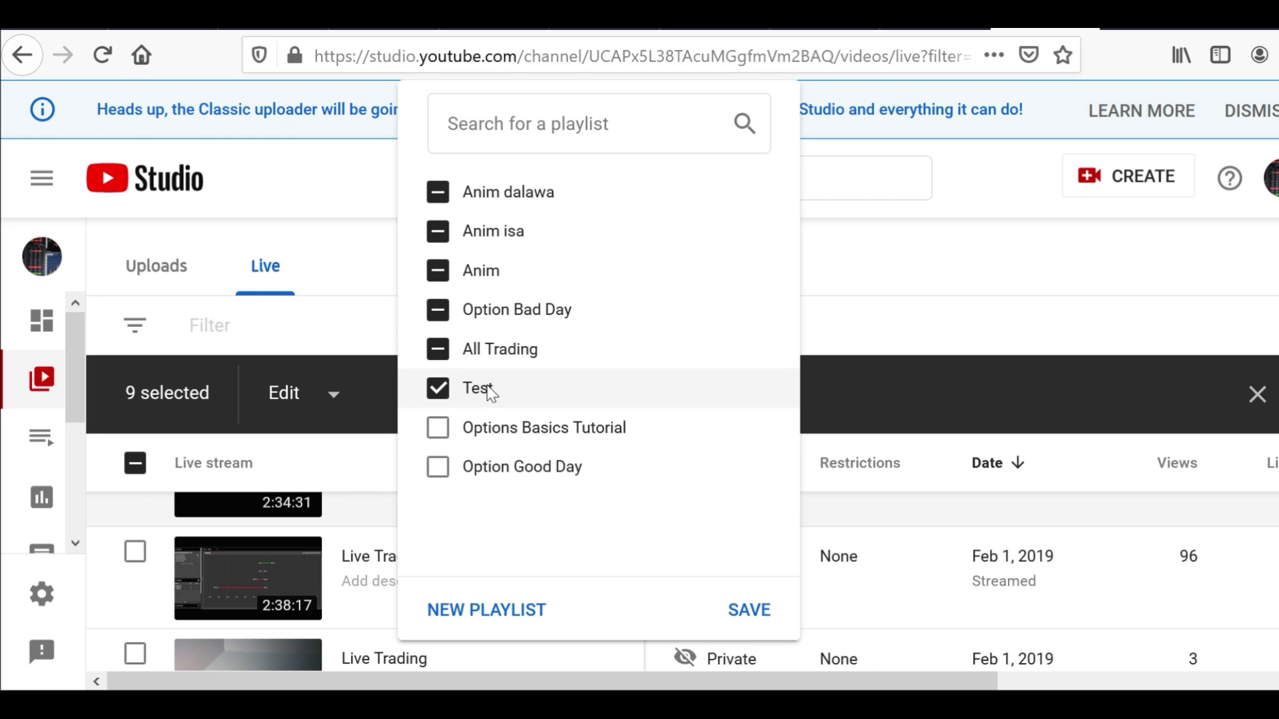
Save the nine streams into the Test playlist and go to your channel page
left_click(749, 609)
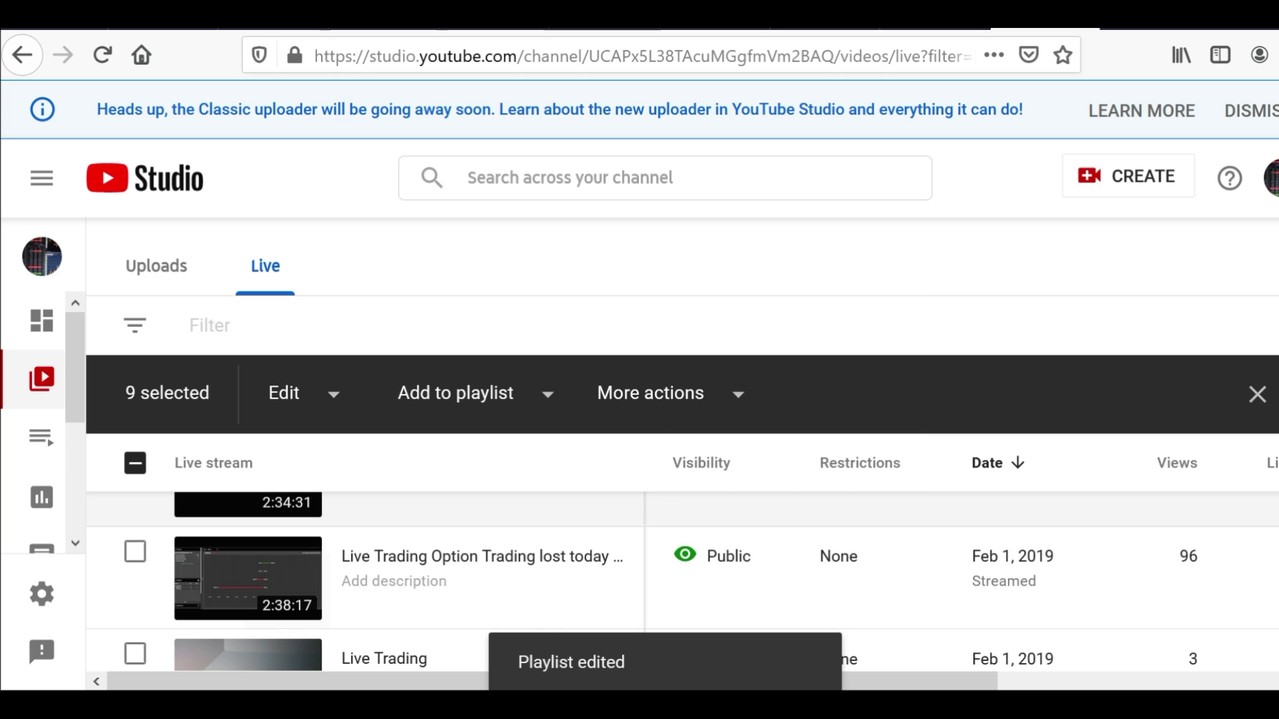
scroll(353, 571, "up", 3)
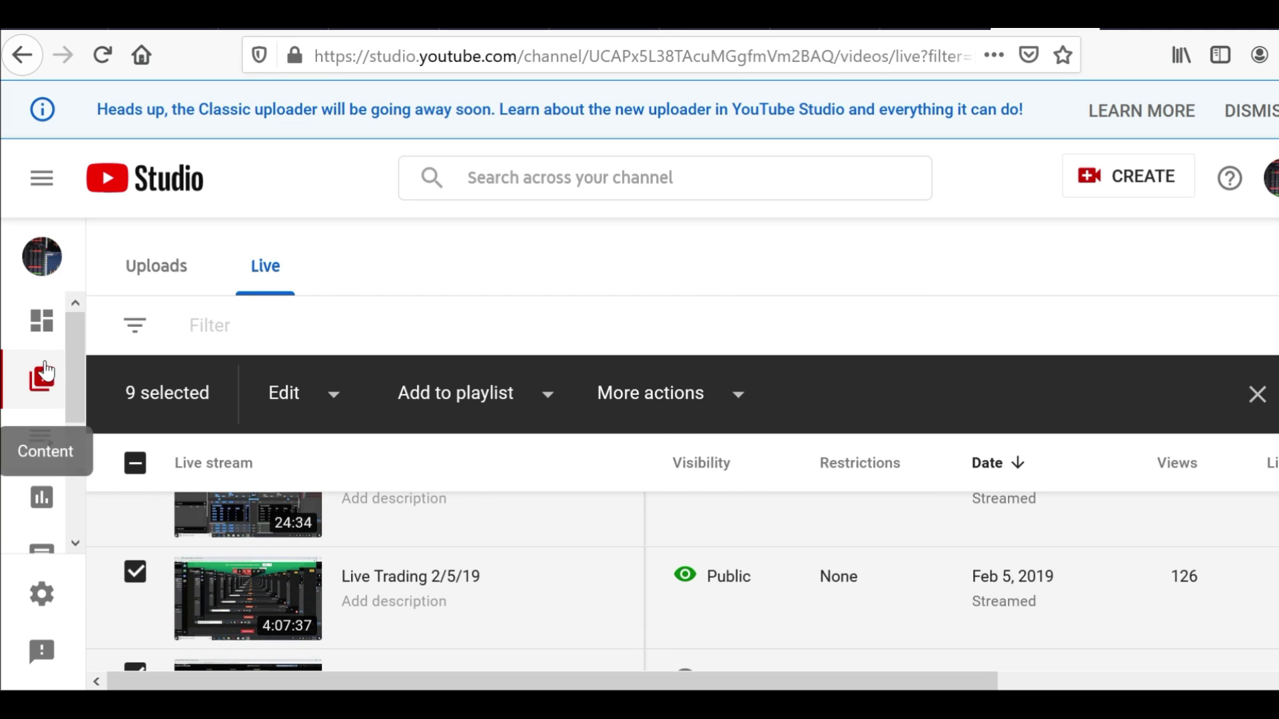
left_click(1270, 178)
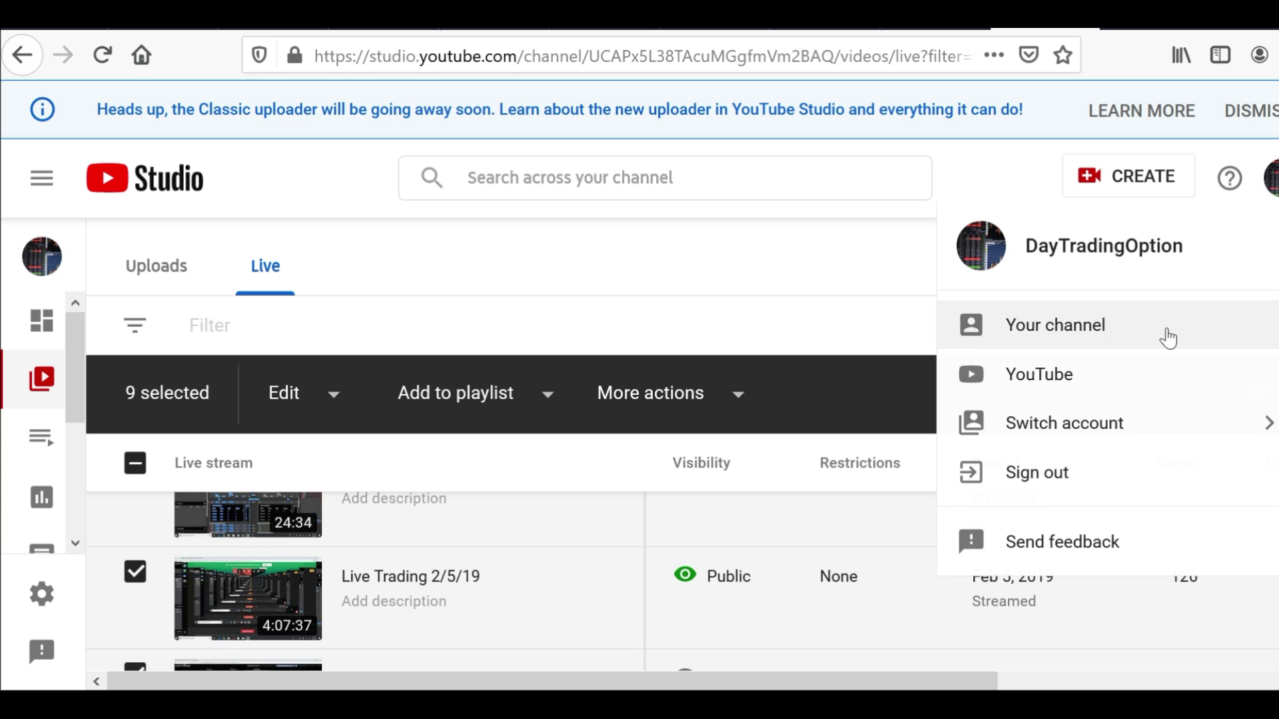
left_click(1064, 328)
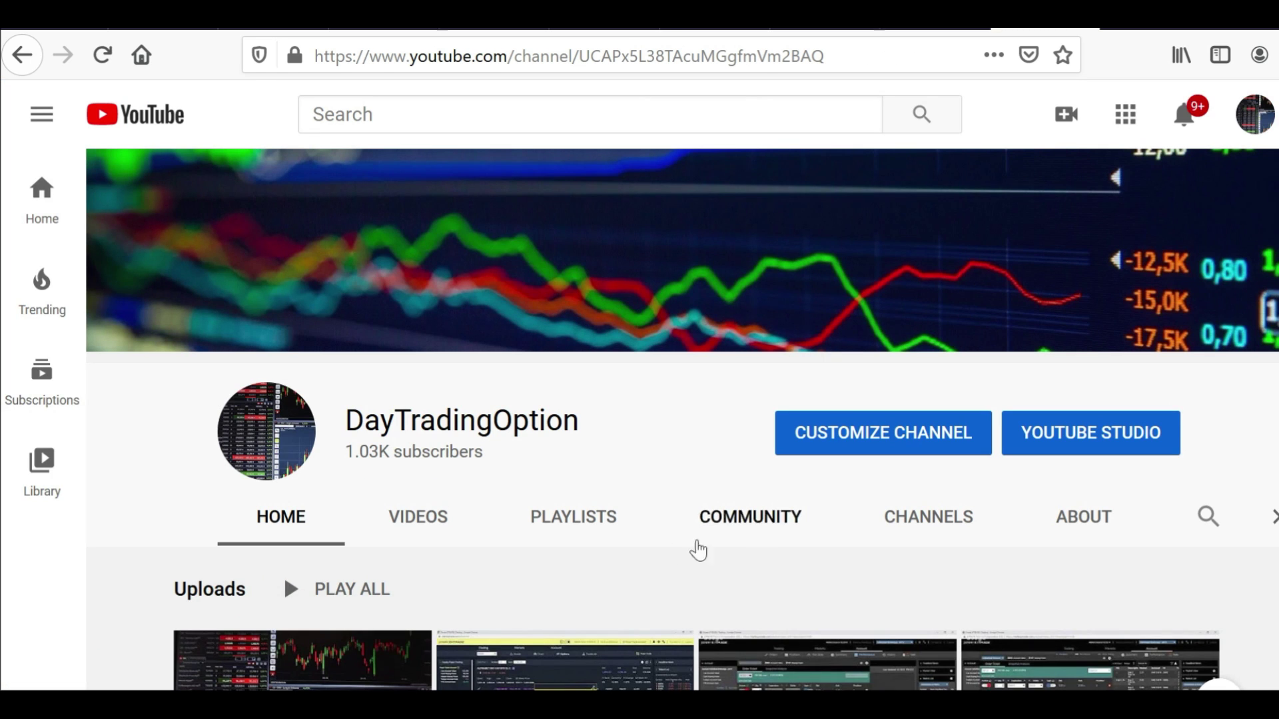
Play the Test playlist from the channel's Playlists tab, then return to the playlists list
left_click(596, 525)
scroll(596, 525, "down", 5)
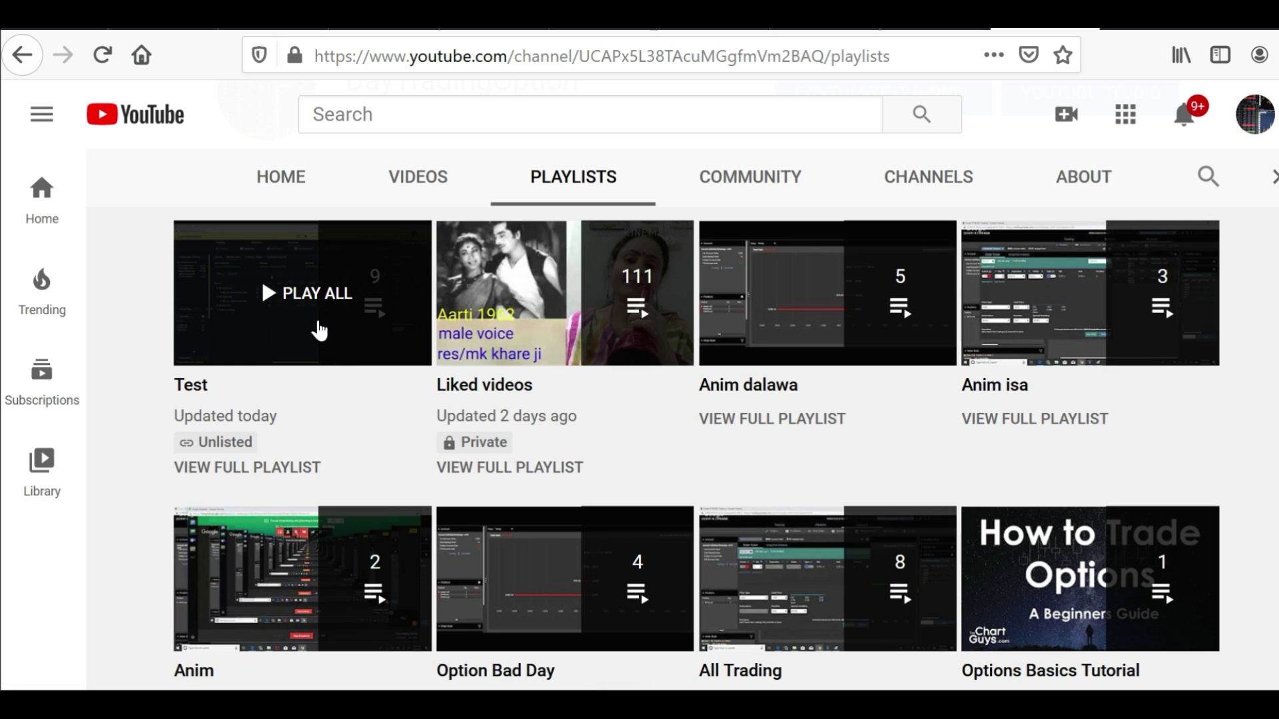
mouse_move(306, 337)
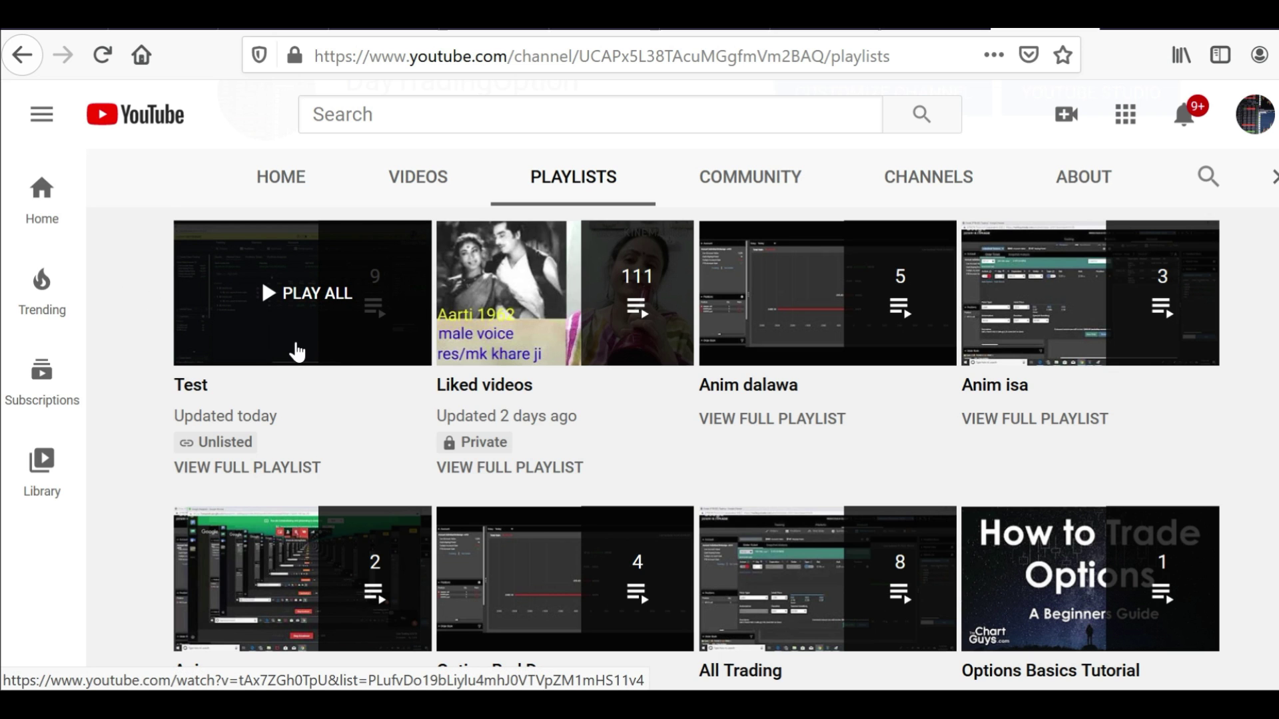
left_click(270, 336)
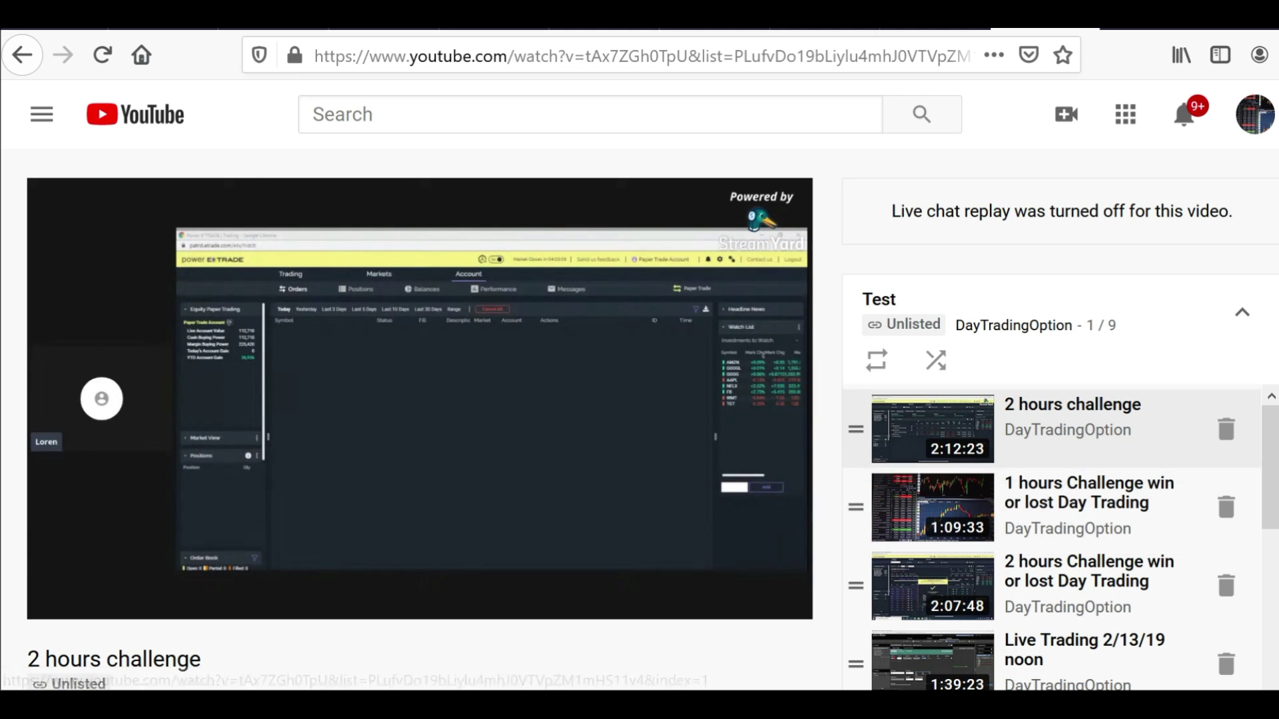
scroll(1096, 507, "down", 3)
scroll(1052, 533, "down", 2)
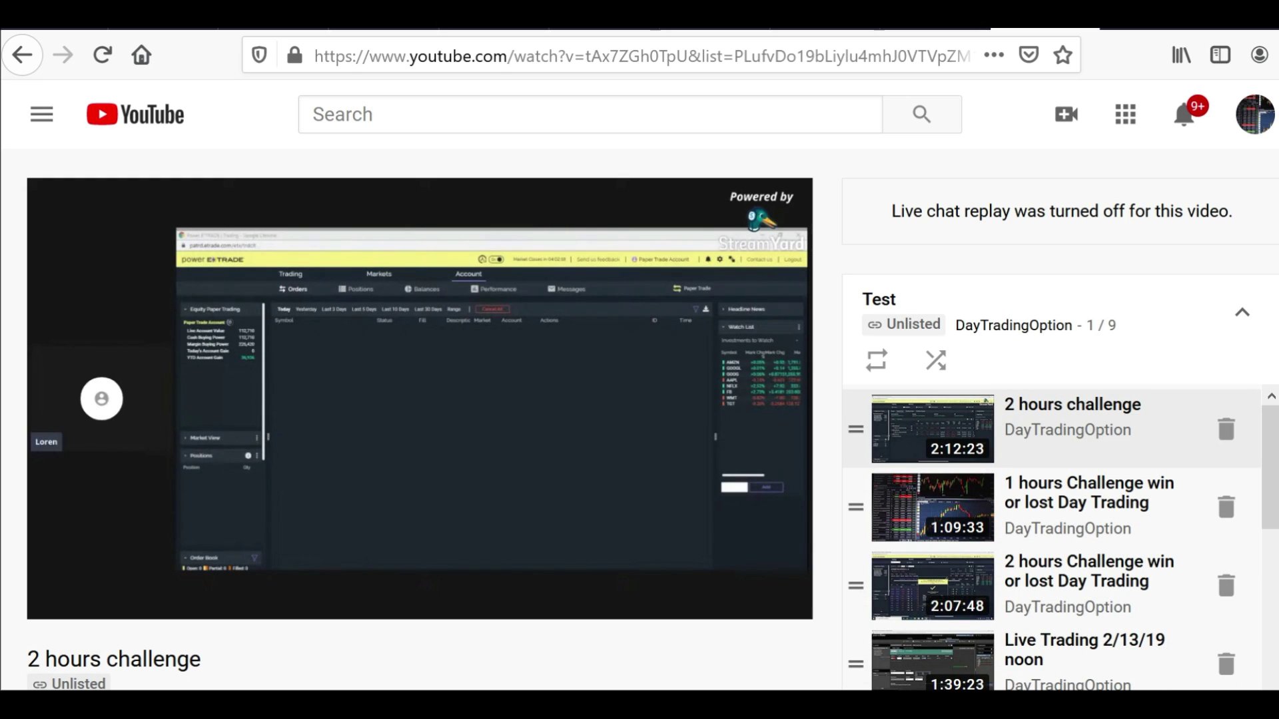
left_click(24, 56)
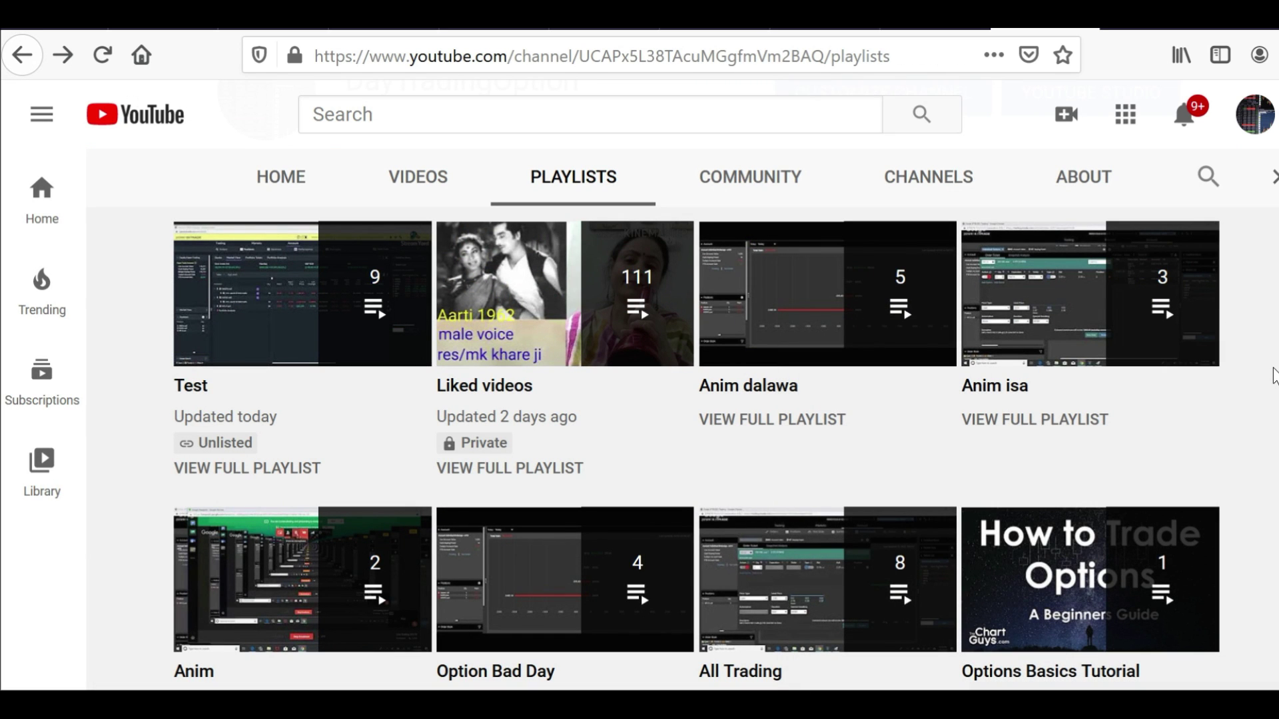
Open the channel's classic customization page and show its created playlists
left_click(1254, 114)
left_click(1036, 348)
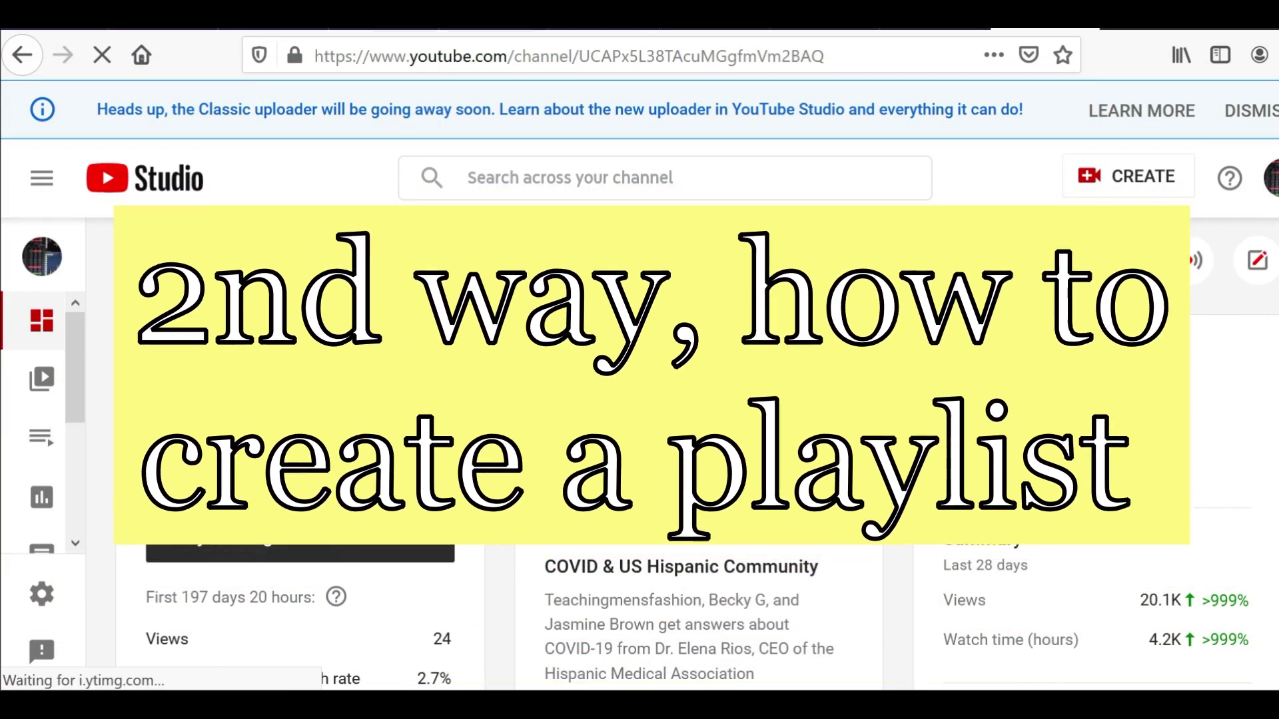
scroll(1088, 339, "down", 3)
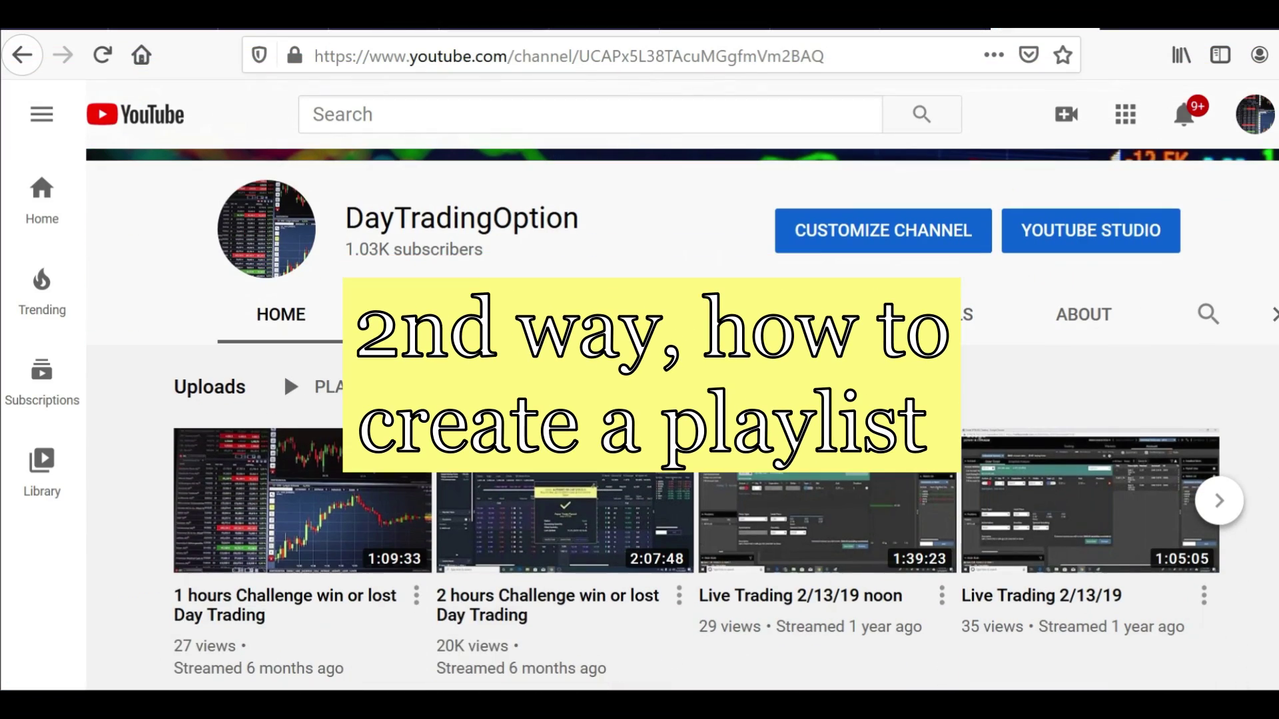
left_click(841, 227)
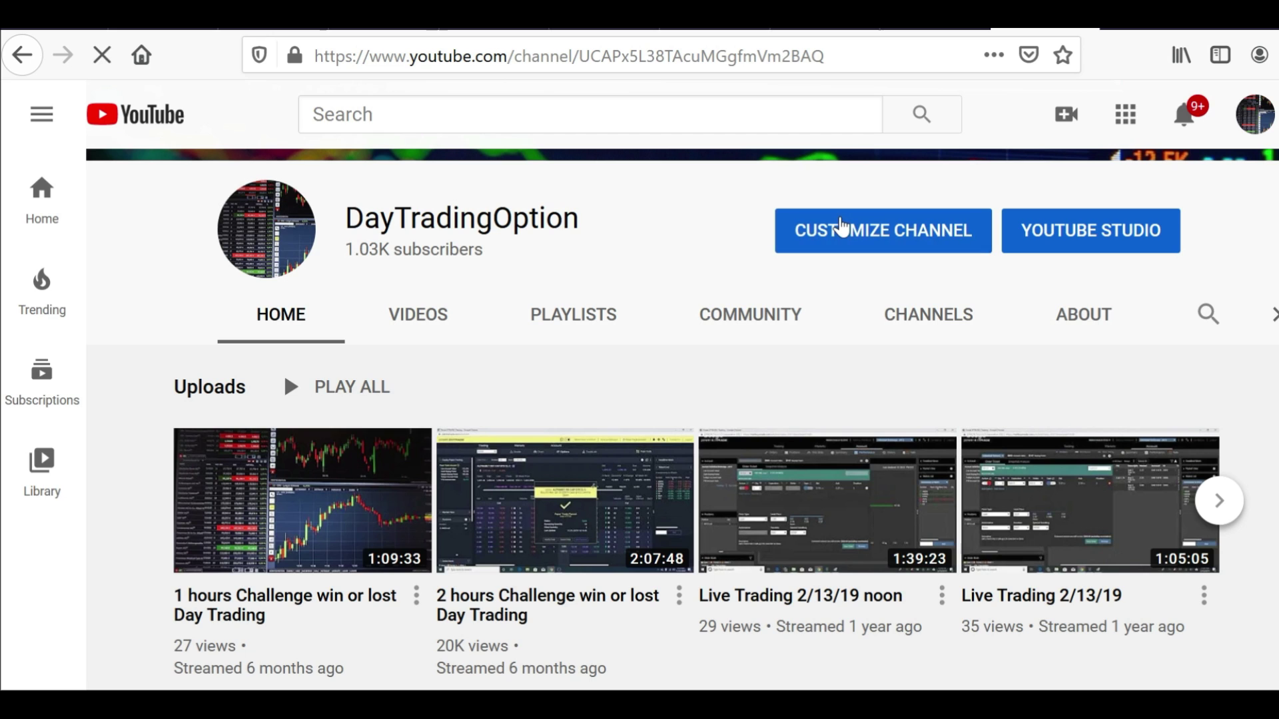
scroll(838, 214, "down", 3)
scroll(526, 433, "down", 5)
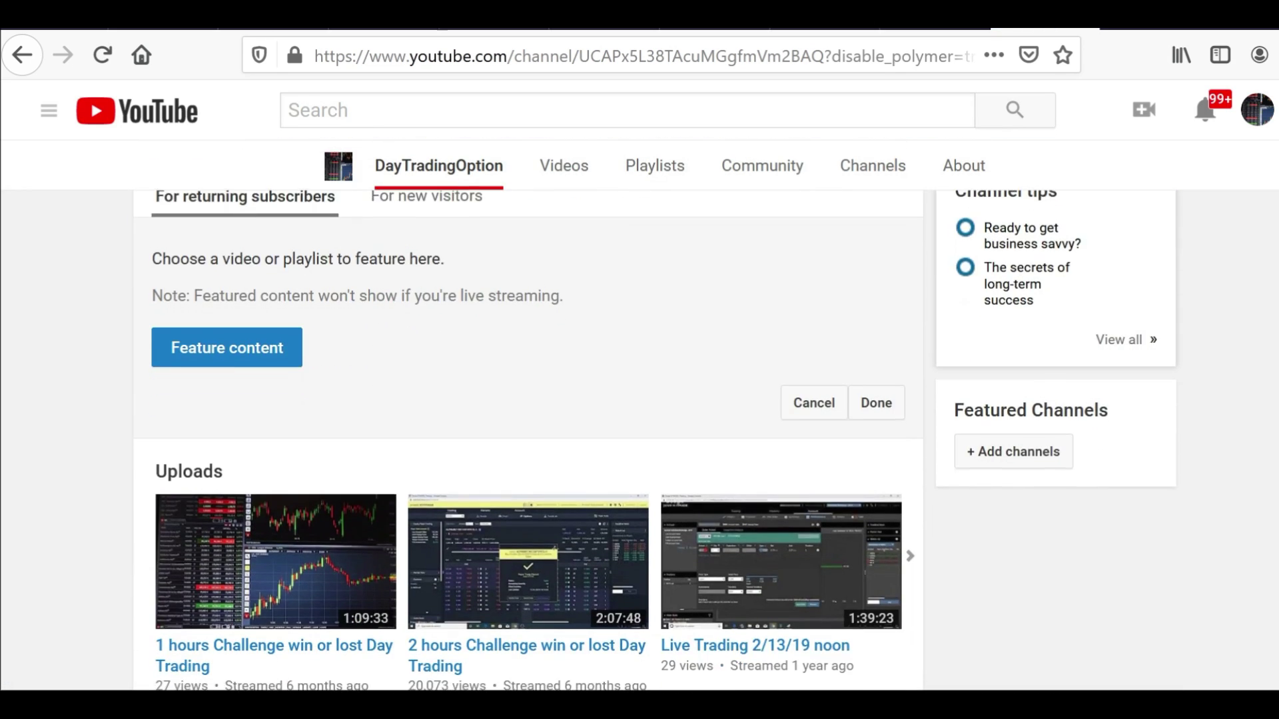
scroll(526, 432, "up", 3)
scroll(733, 285, "down", 2)
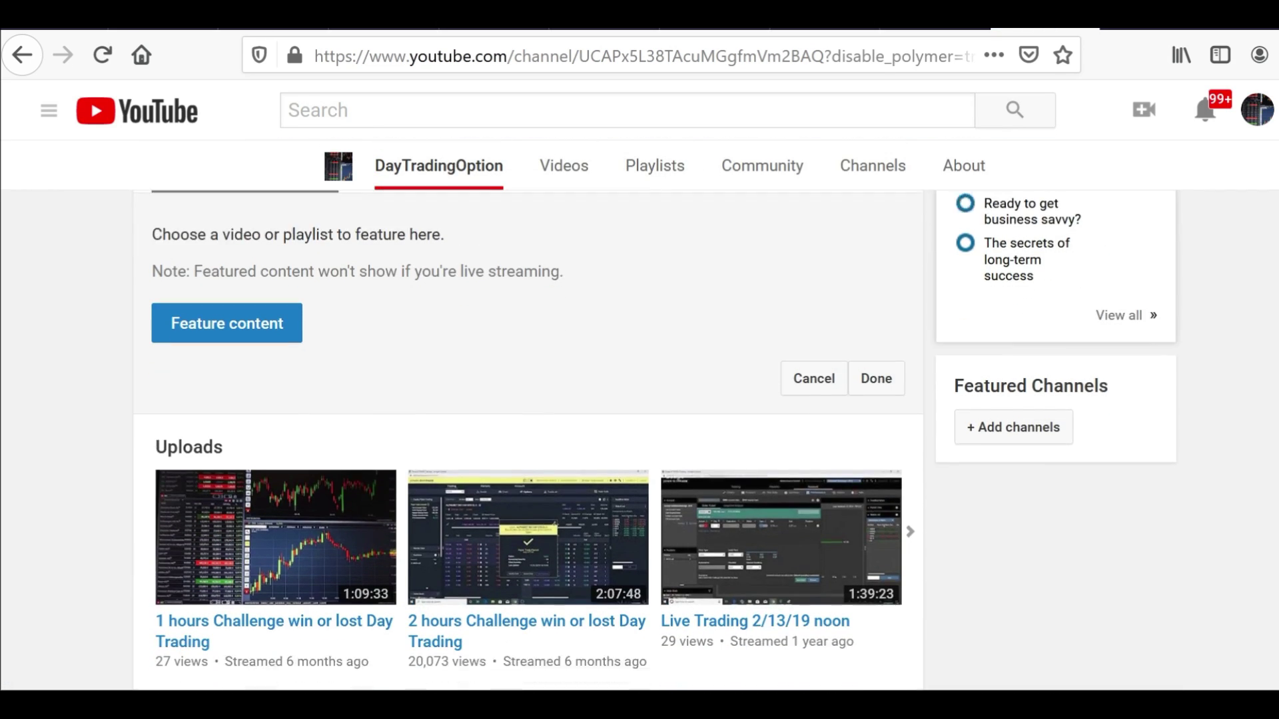
left_click(650, 168)
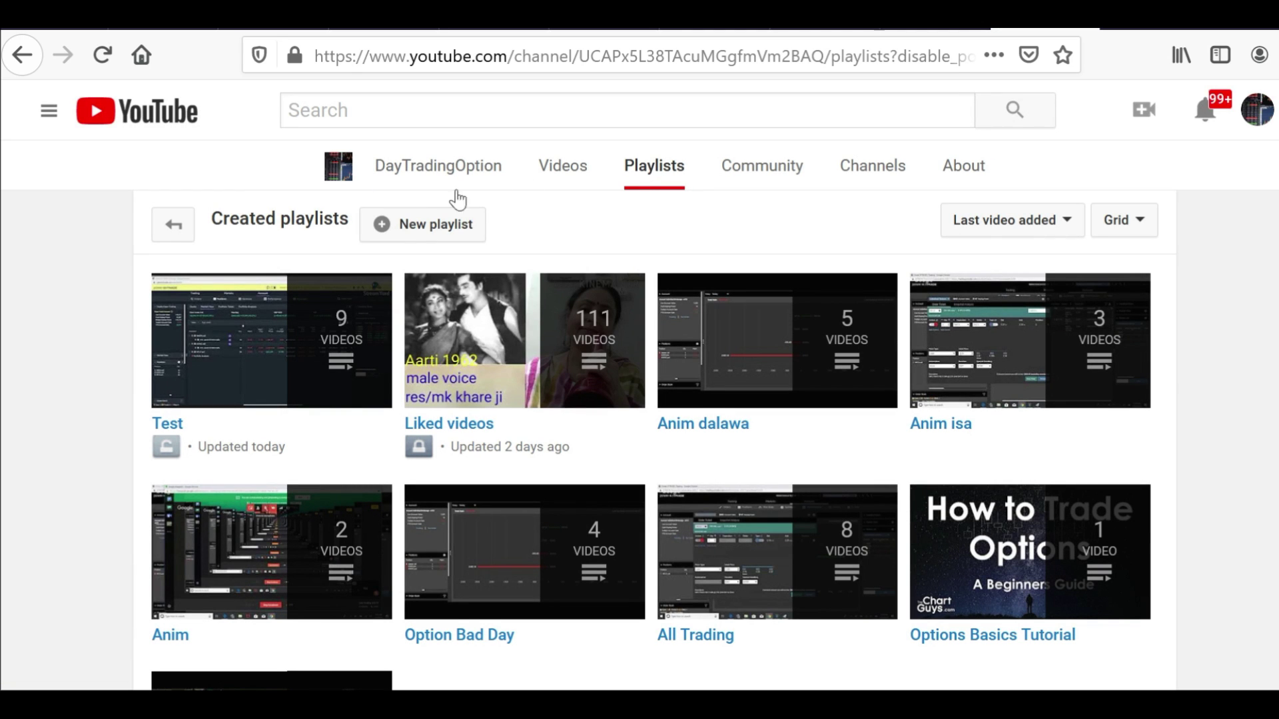
Create a new Private playlist titled 'More test'
left_click(448, 227)
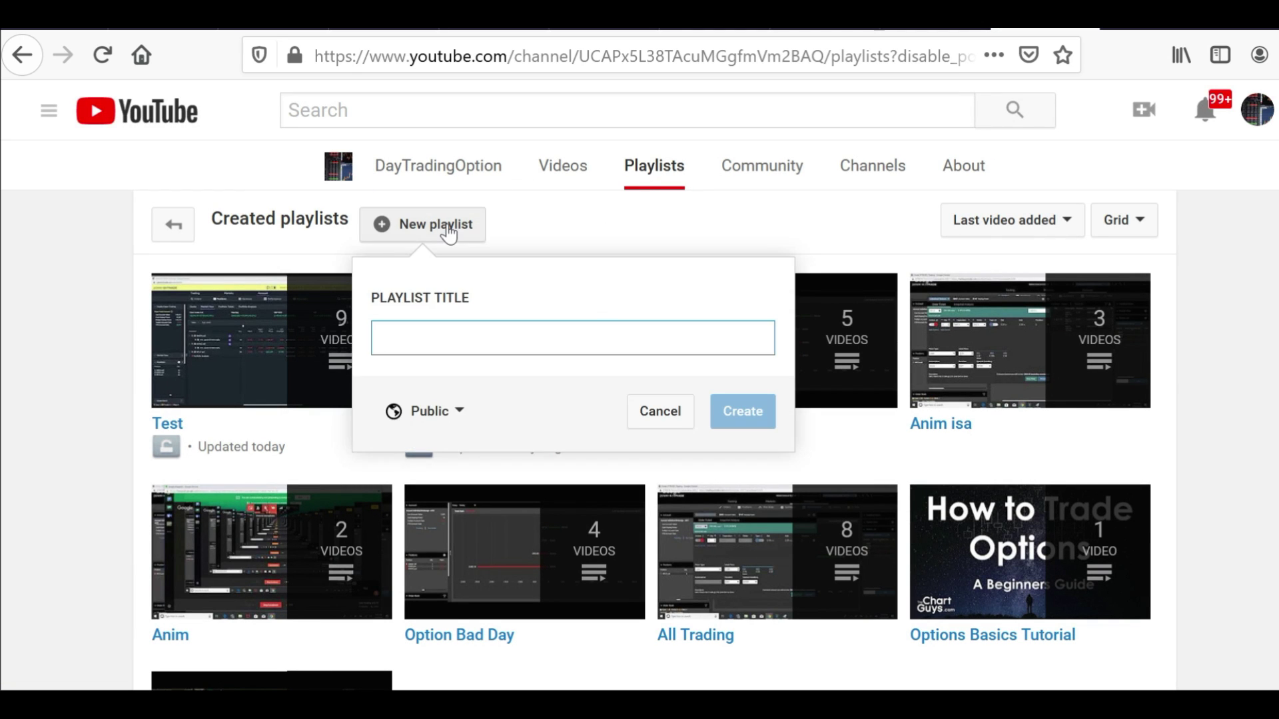
left_click(519, 344)
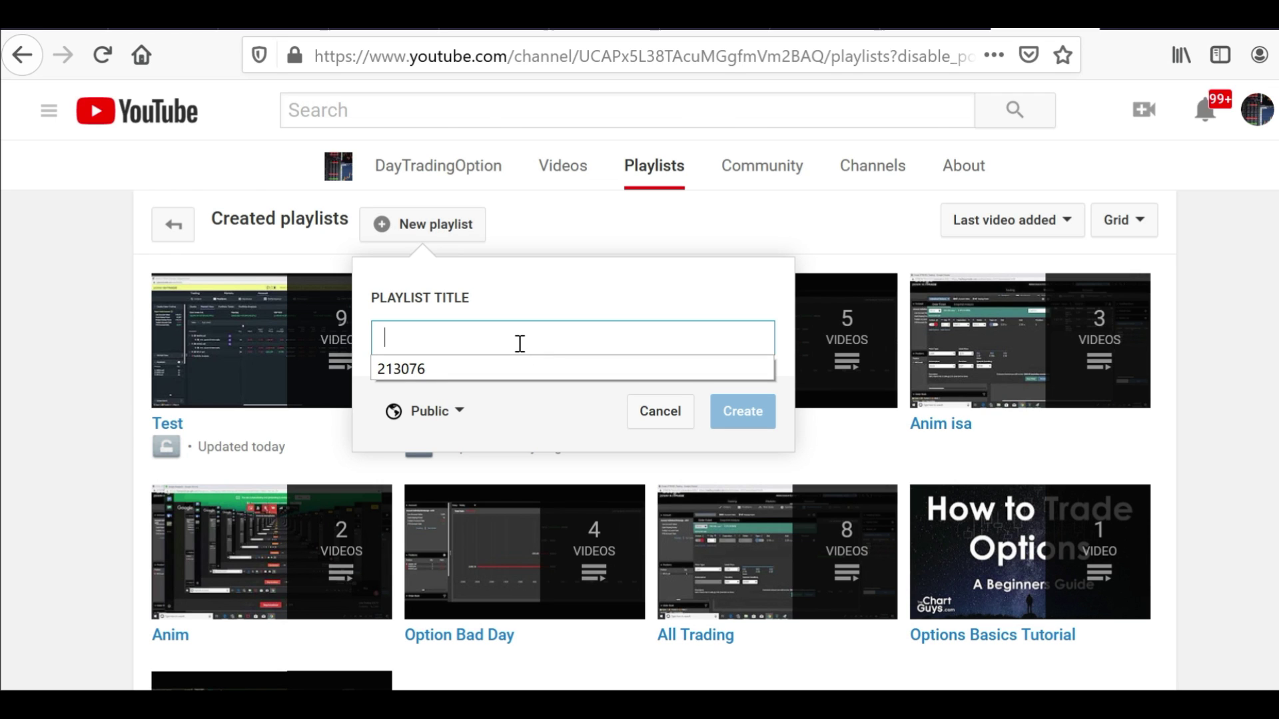
type("More test")
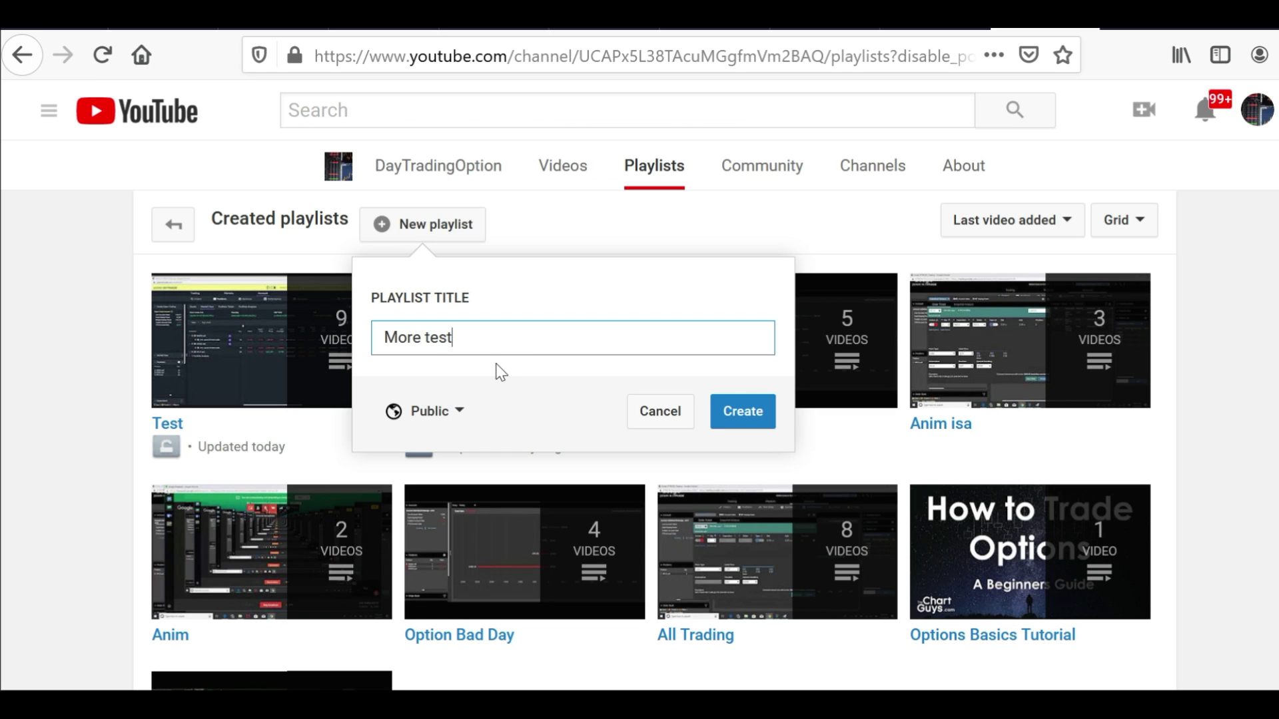
left_click(458, 412)
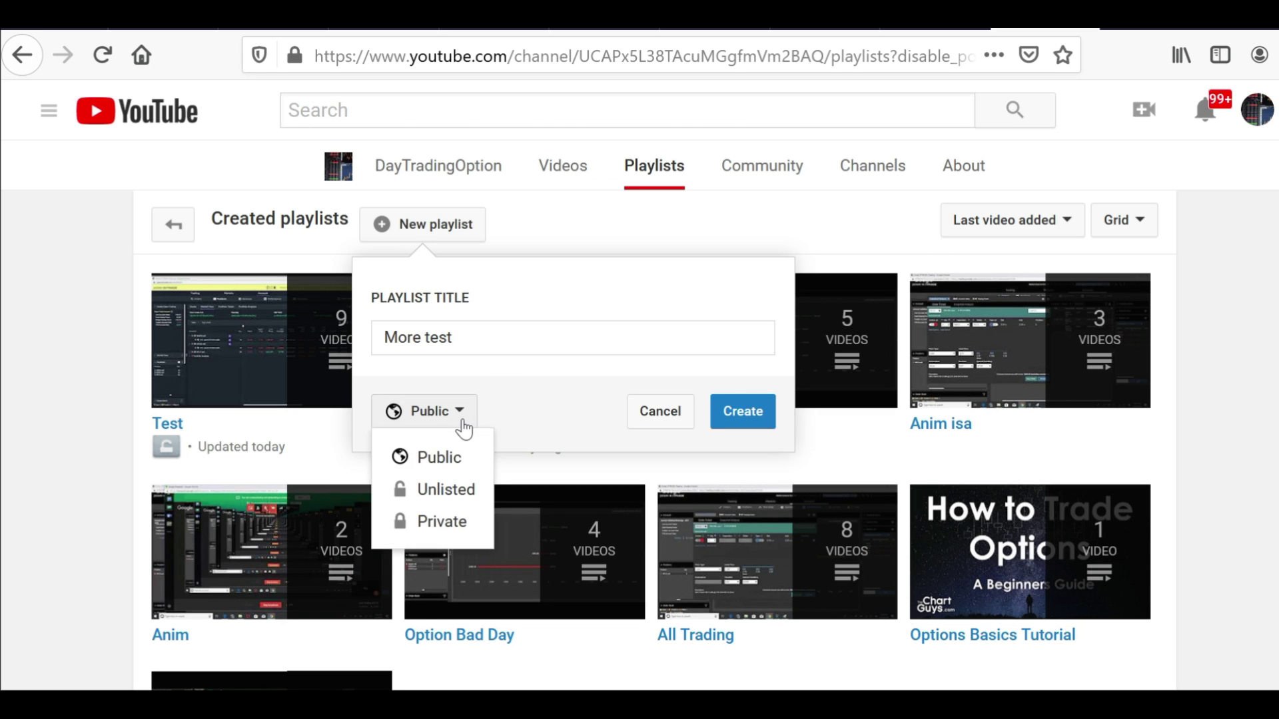
left_click(467, 522)
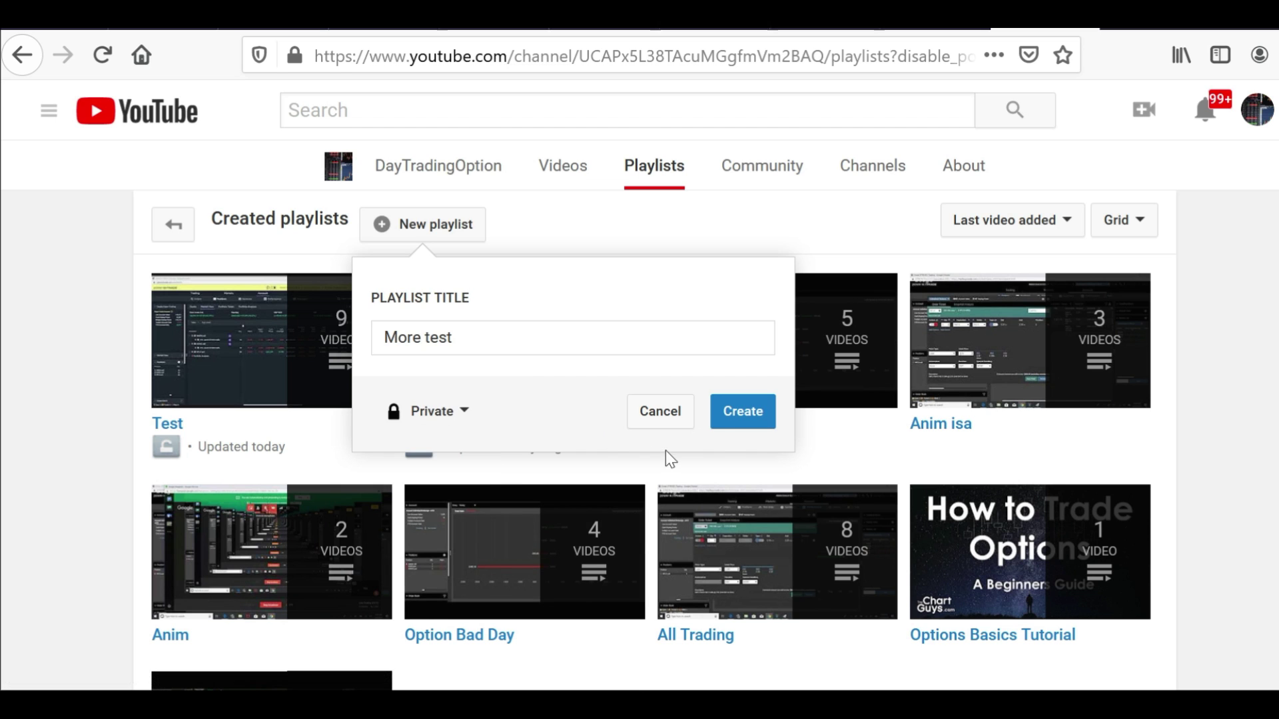
left_click(740, 414)
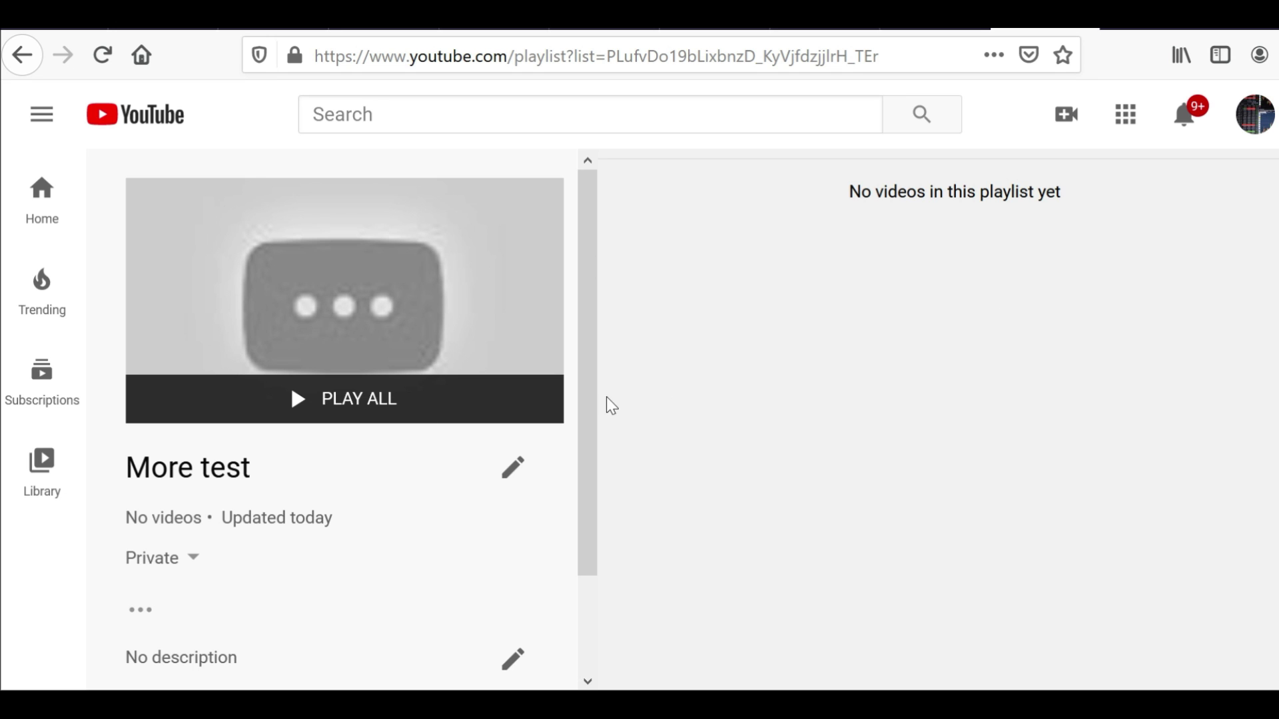
Give the More test playlist the description 'this just for test', keeping its title unchanged
left_click_drag(588, 382, 594, 459)
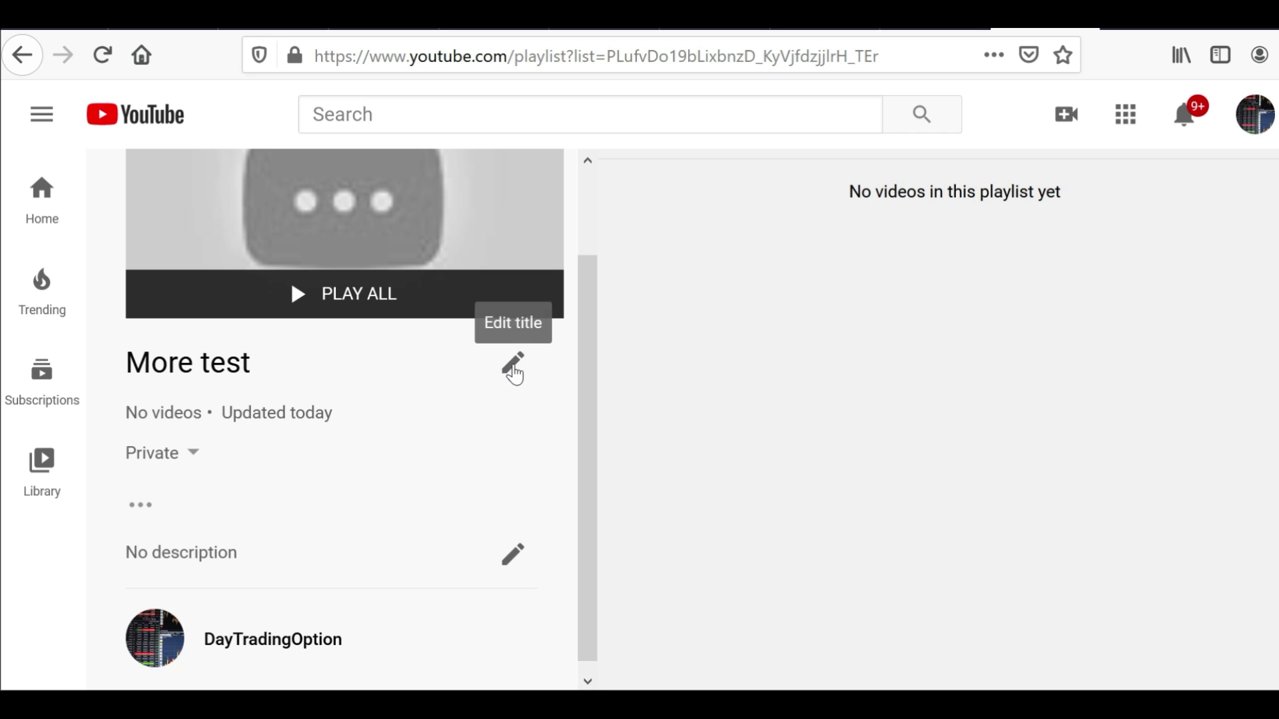
left_click(513, 368)
left_click(423, 437)
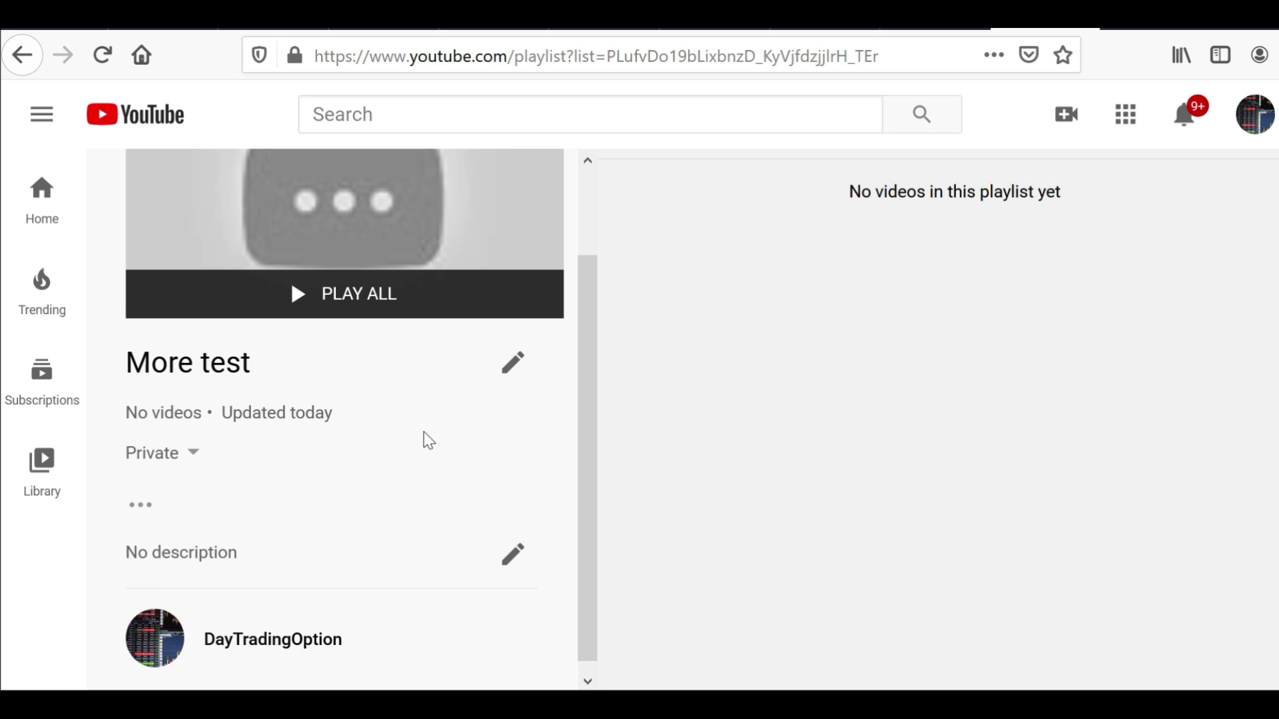
left_click(510, 558)
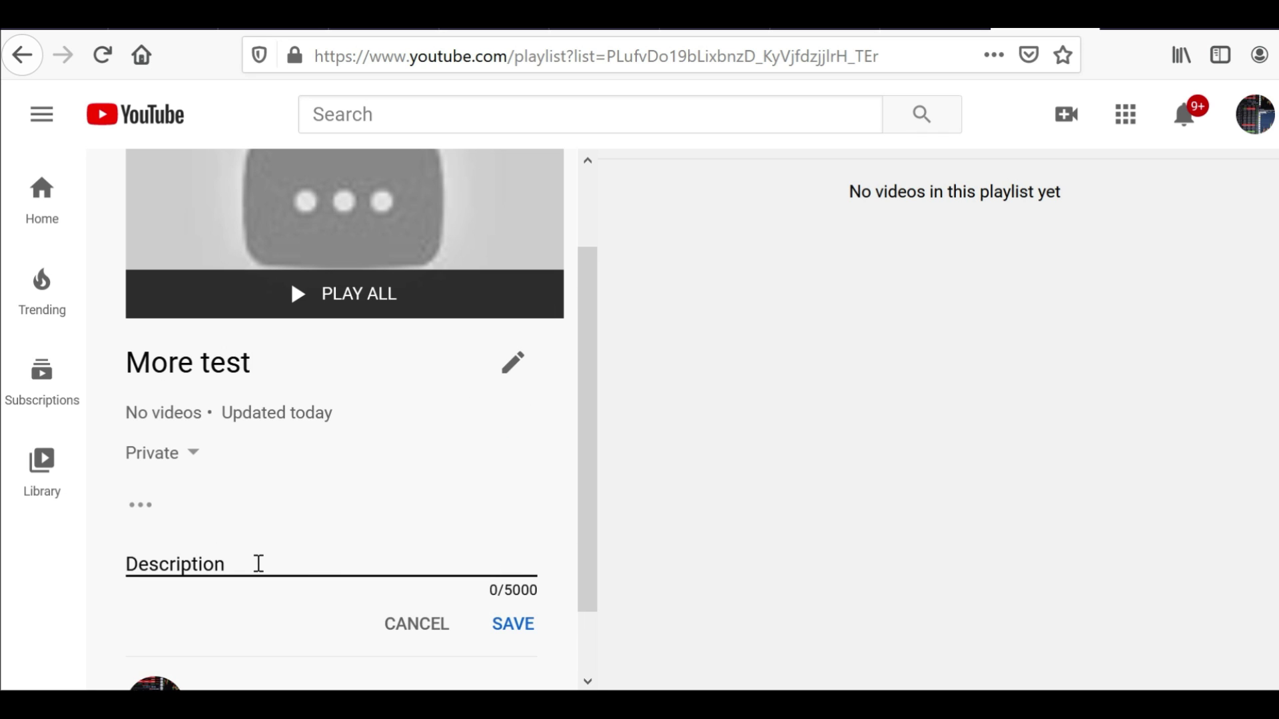
type("thi")
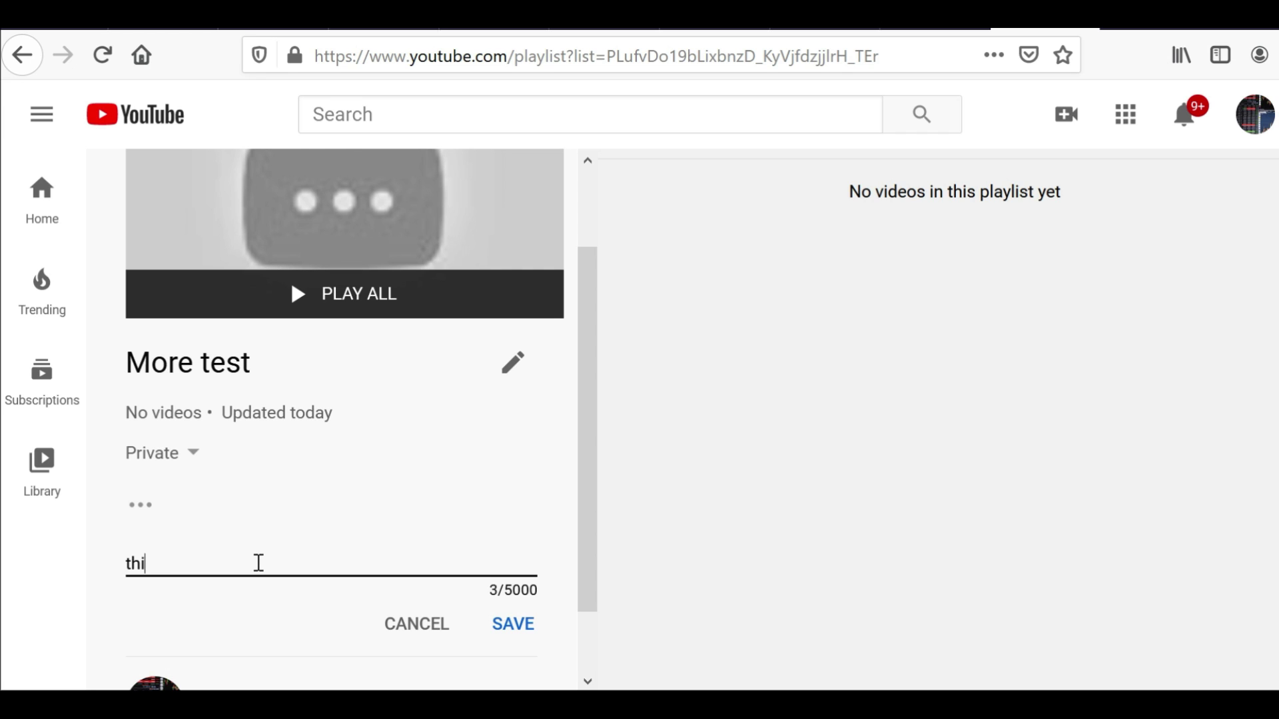
type("s just for test")
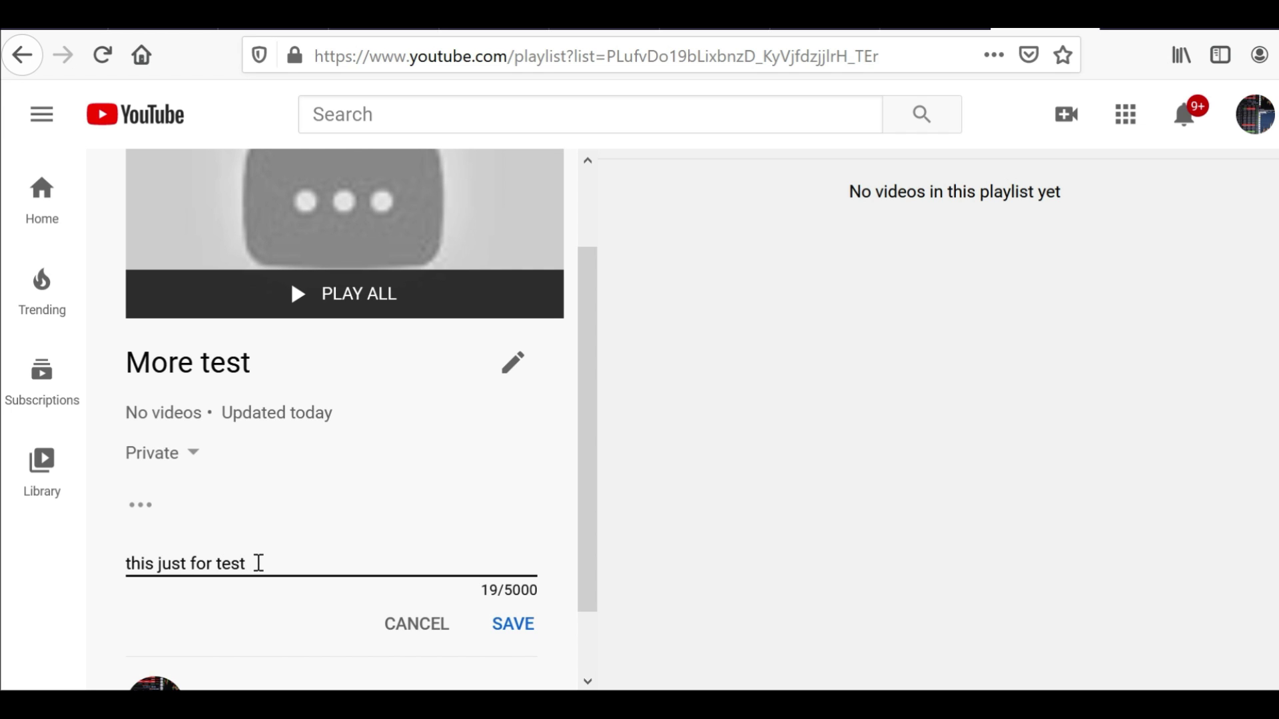
left_click(522, 626)
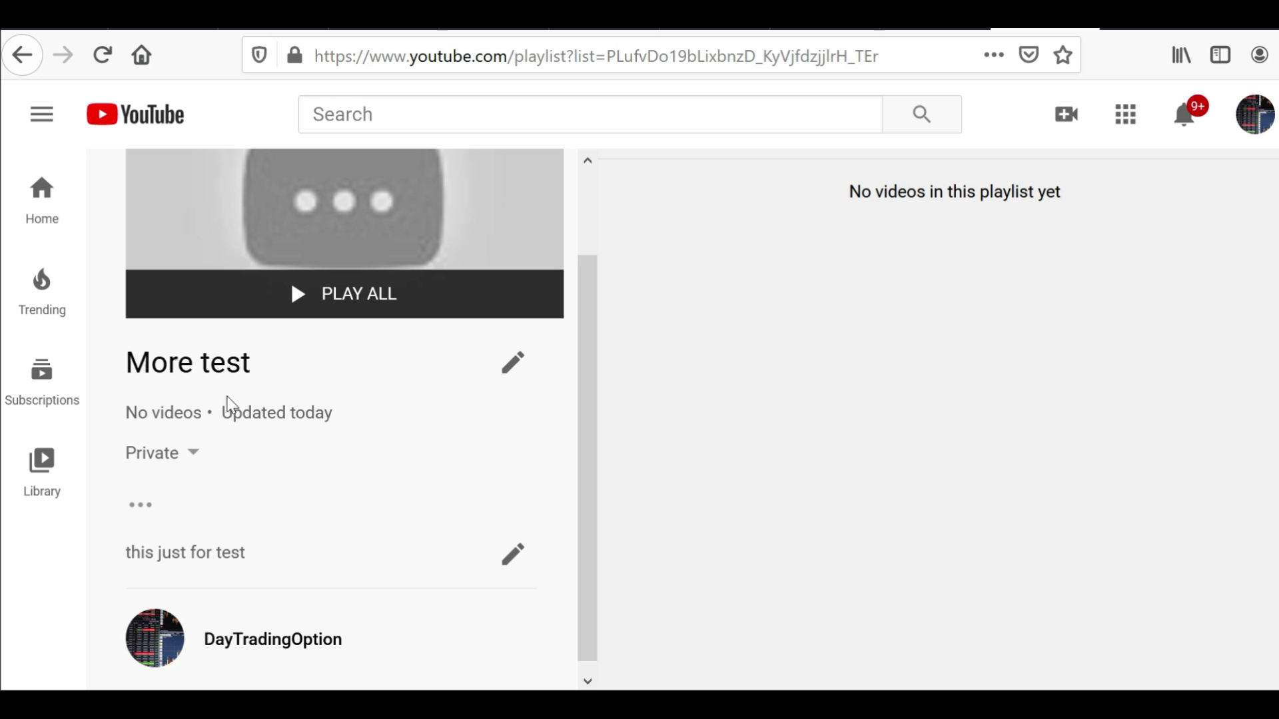
left_click_drag(589, 436, 601, 482)
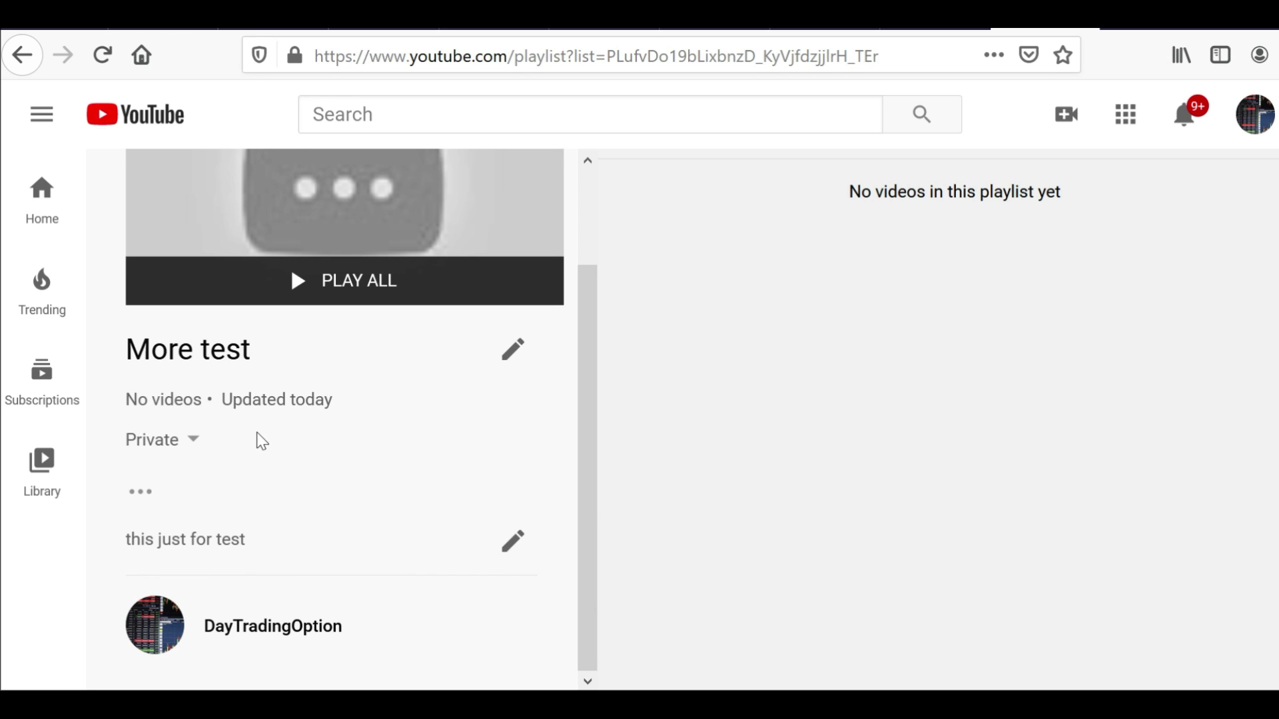
left_click(143, 496)
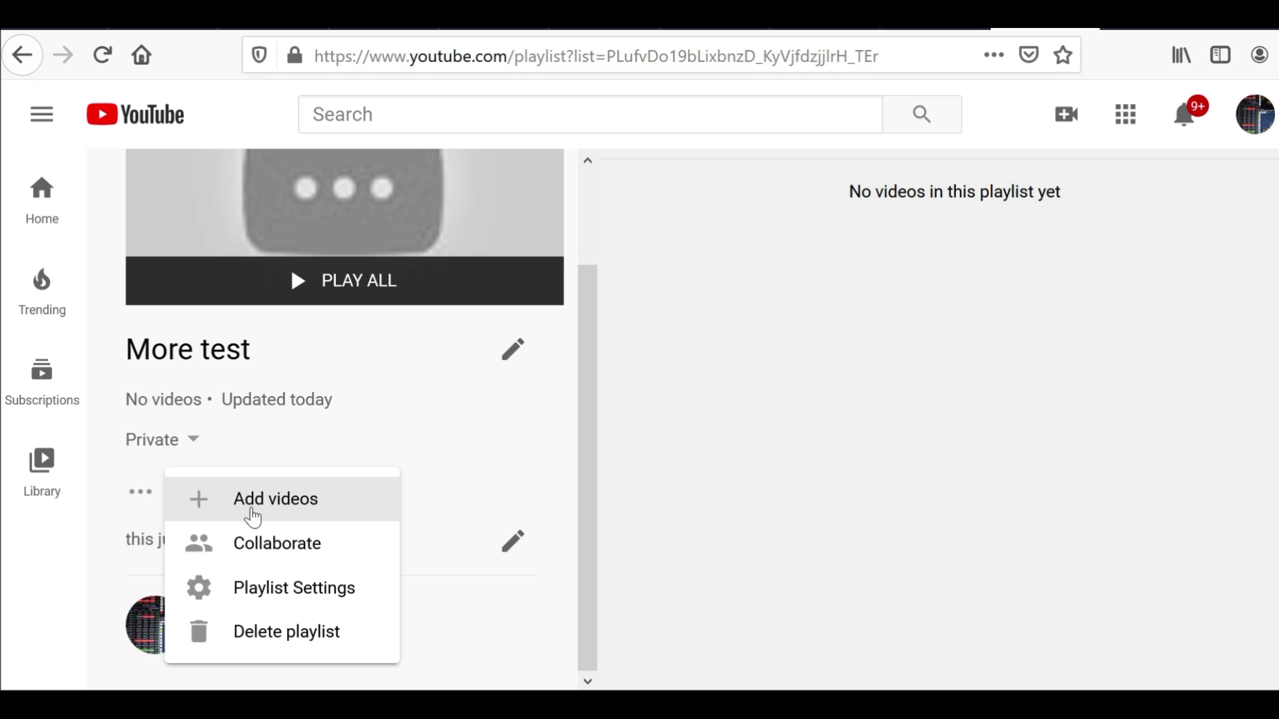
left_click(253, 516)
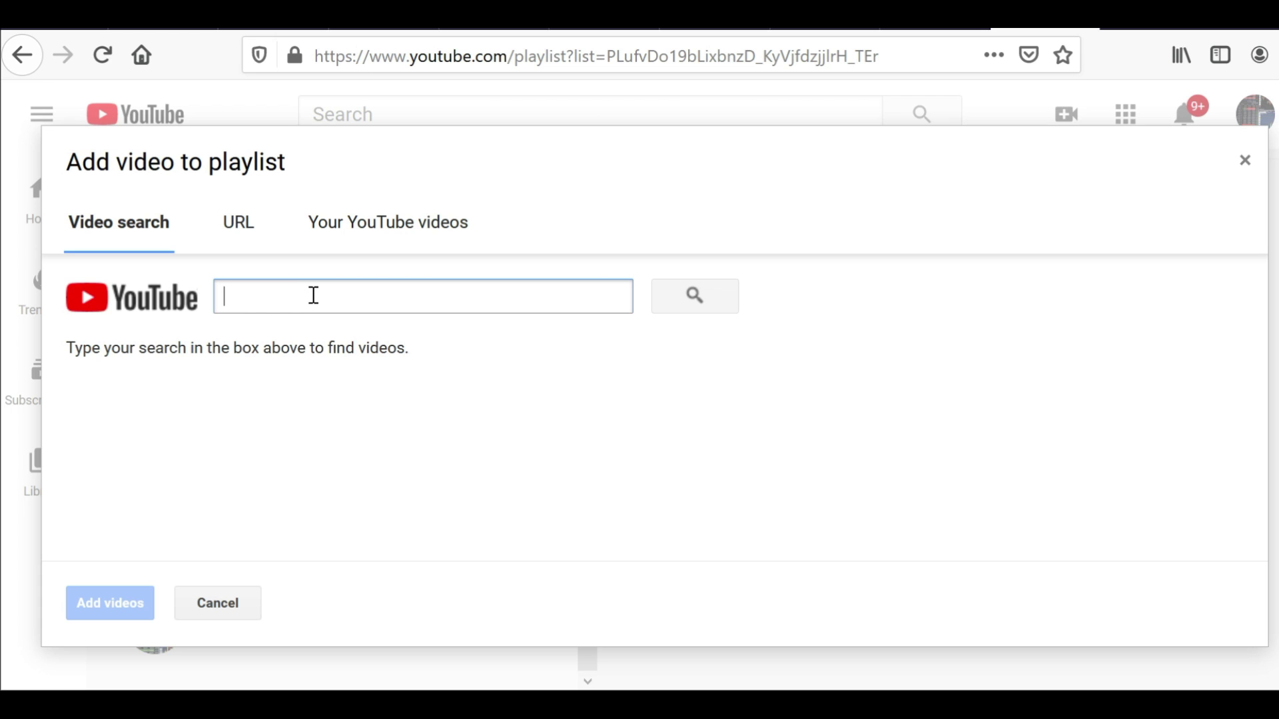
type("day trading option")
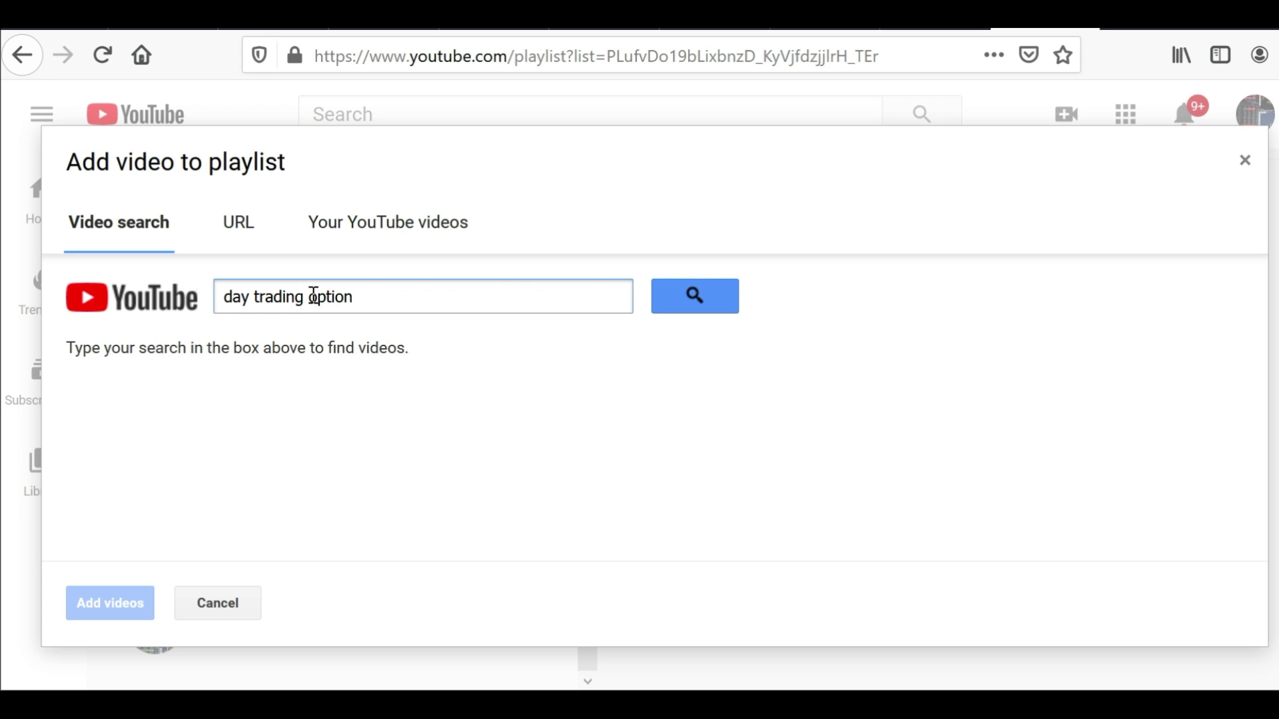
key("Return")
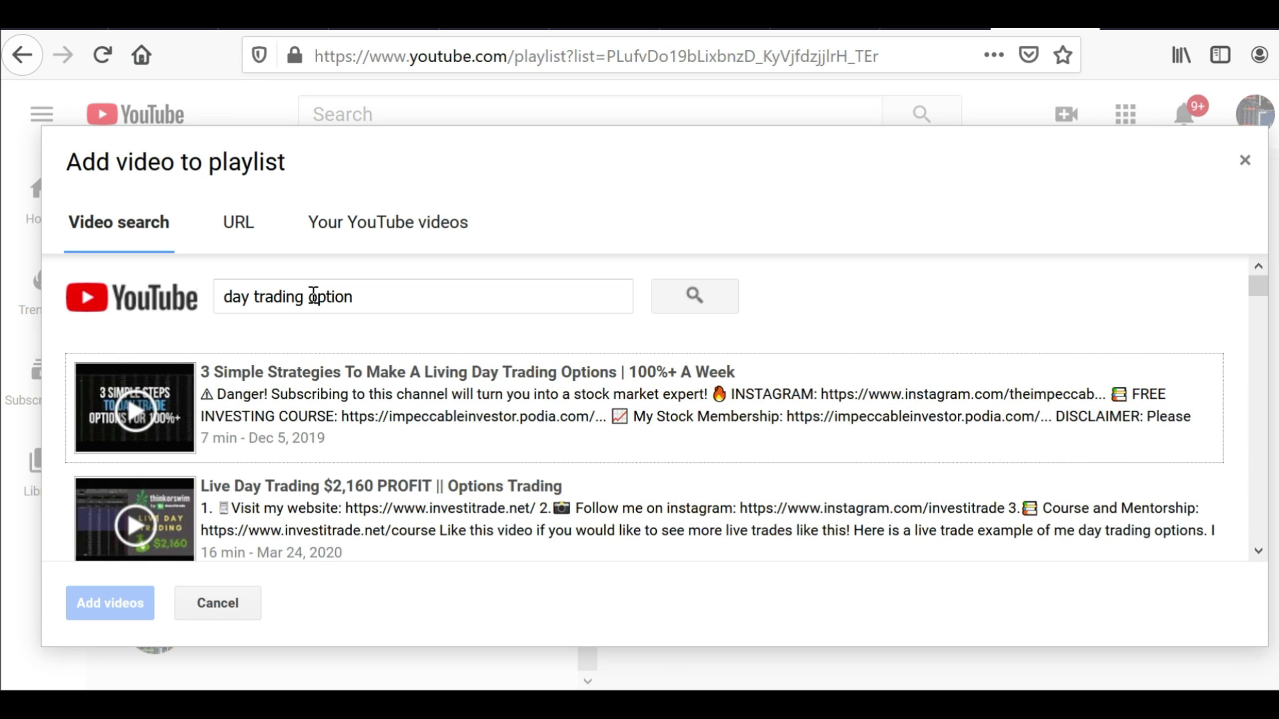
mouse_move(1261, 291)
left_mouse_down()
mouse_move(1259, 318)
mouse_move(1259, 284)
left_mouse_up()
left_click(391, 225)
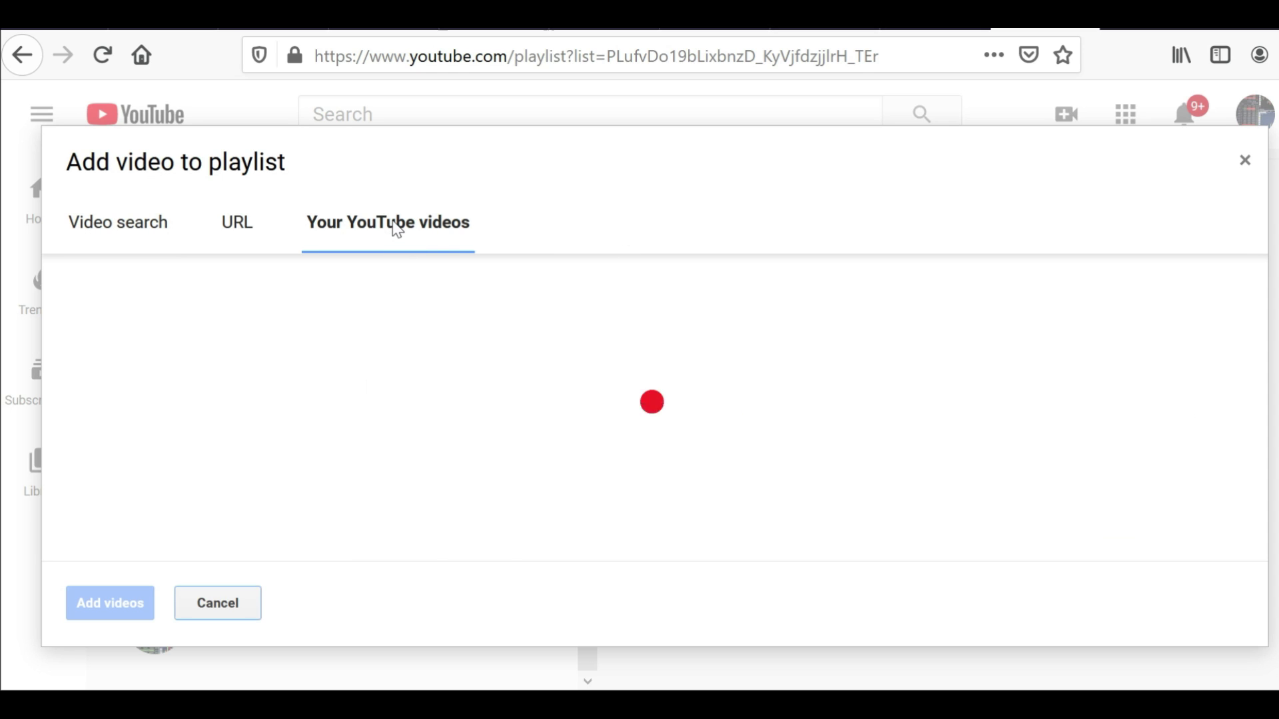
double_click(337, 303)
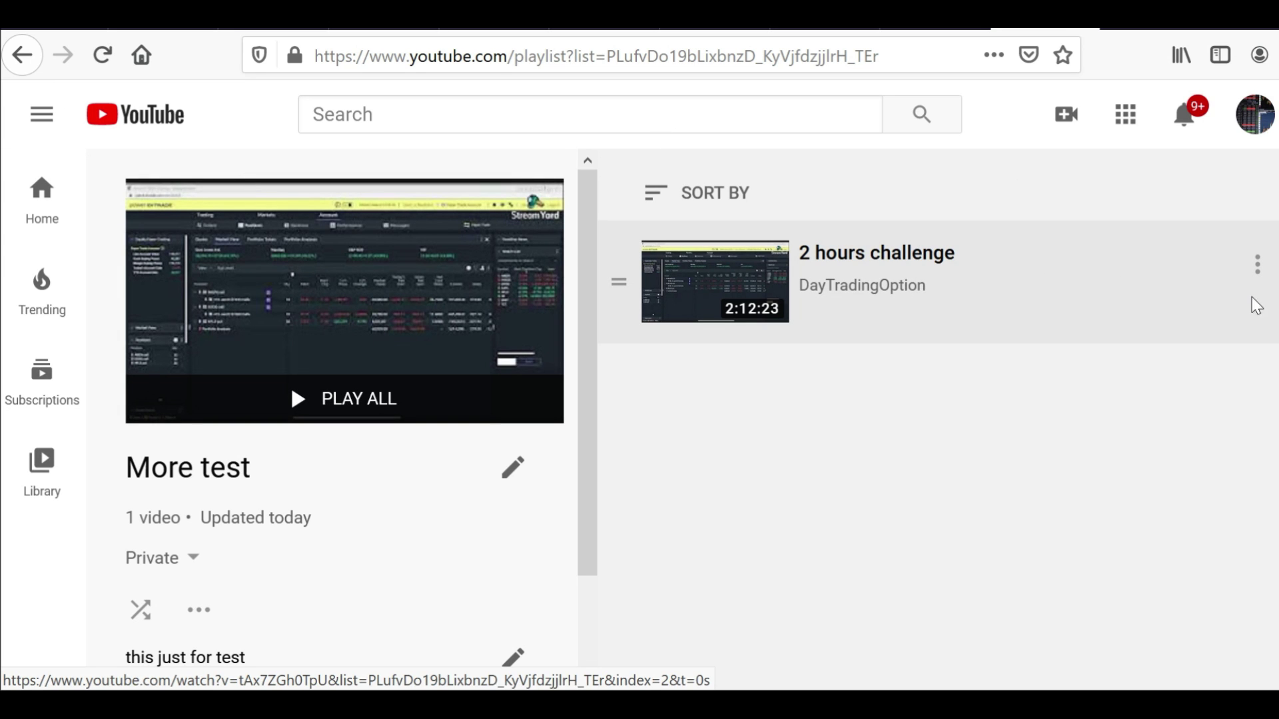
left_click(1257, 265)
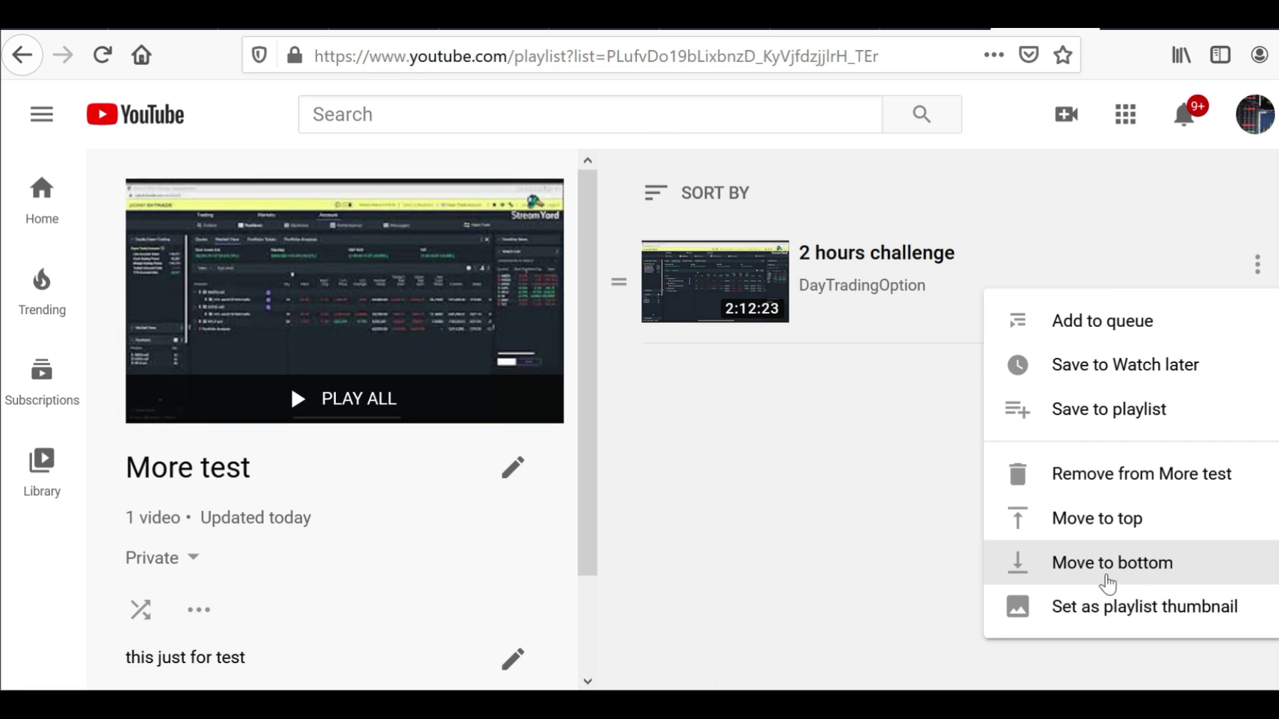
left_click(1097, 476)
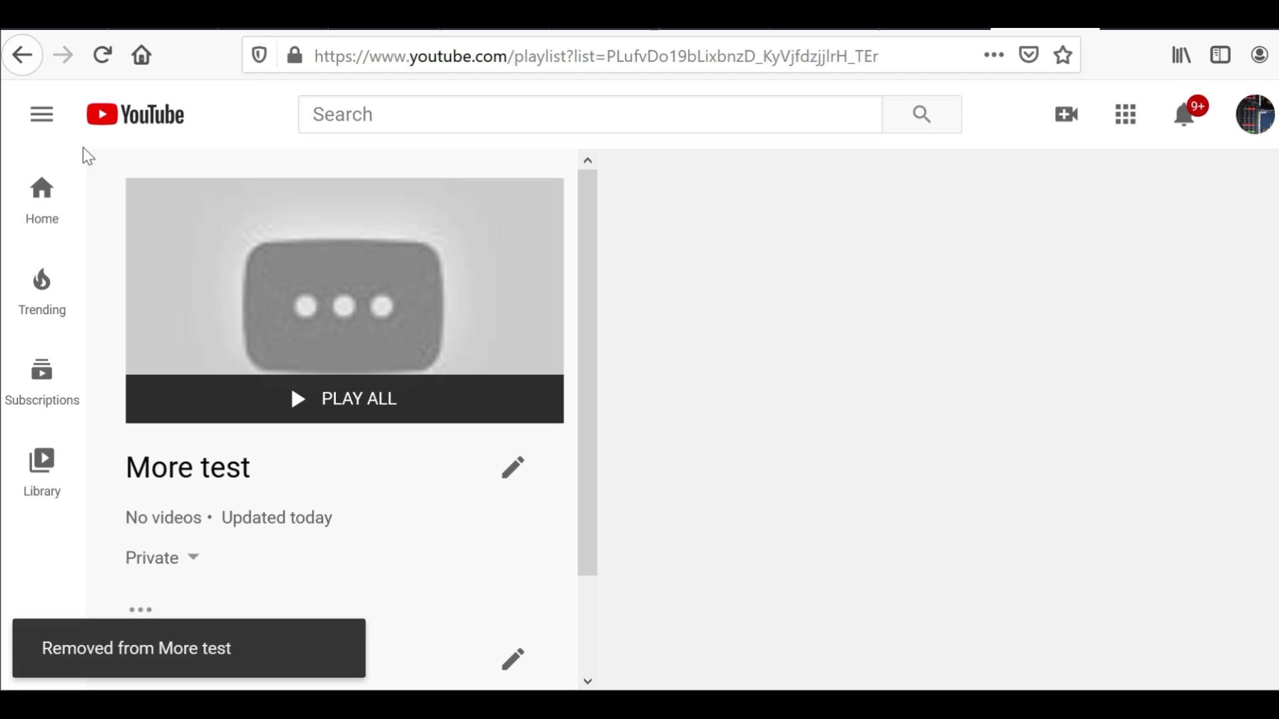
Search by the pasted title and add 'Gain $60 for less 30 minutes Stock Option' to More test
left_click(141, 610)
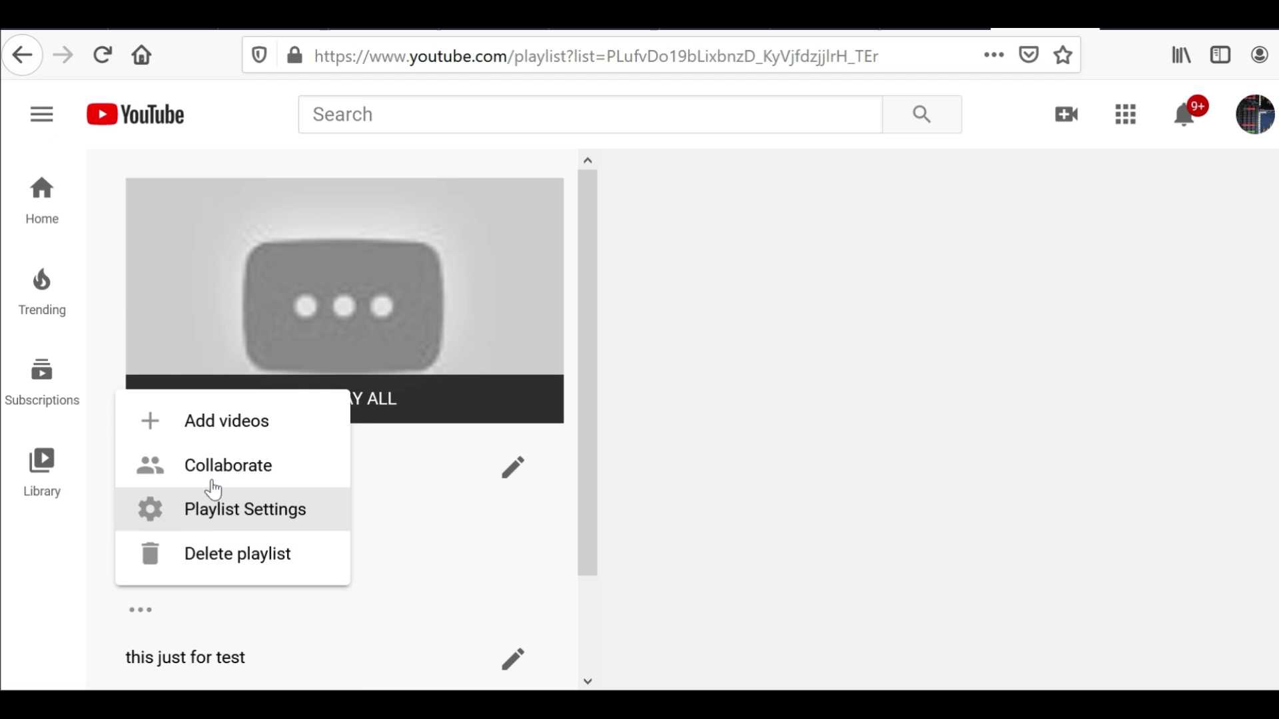
left_click(220, 421)
right_click(305, 302)
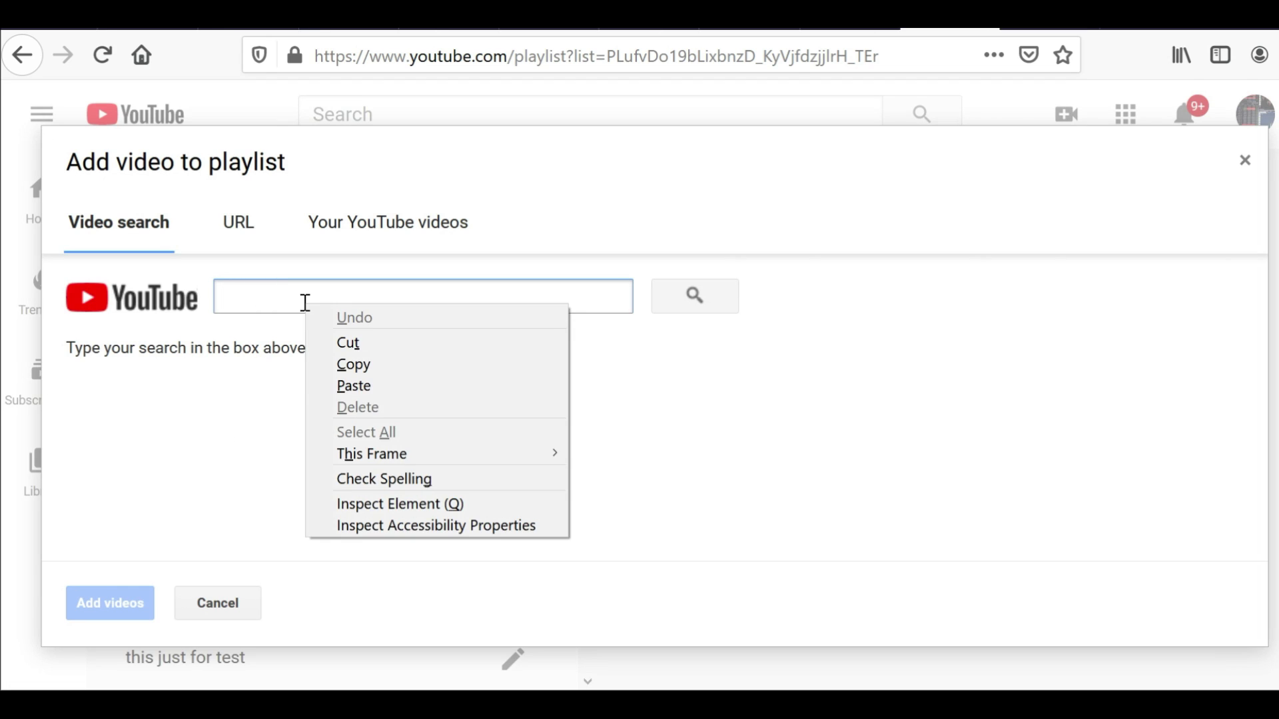
left_click(378, 379)
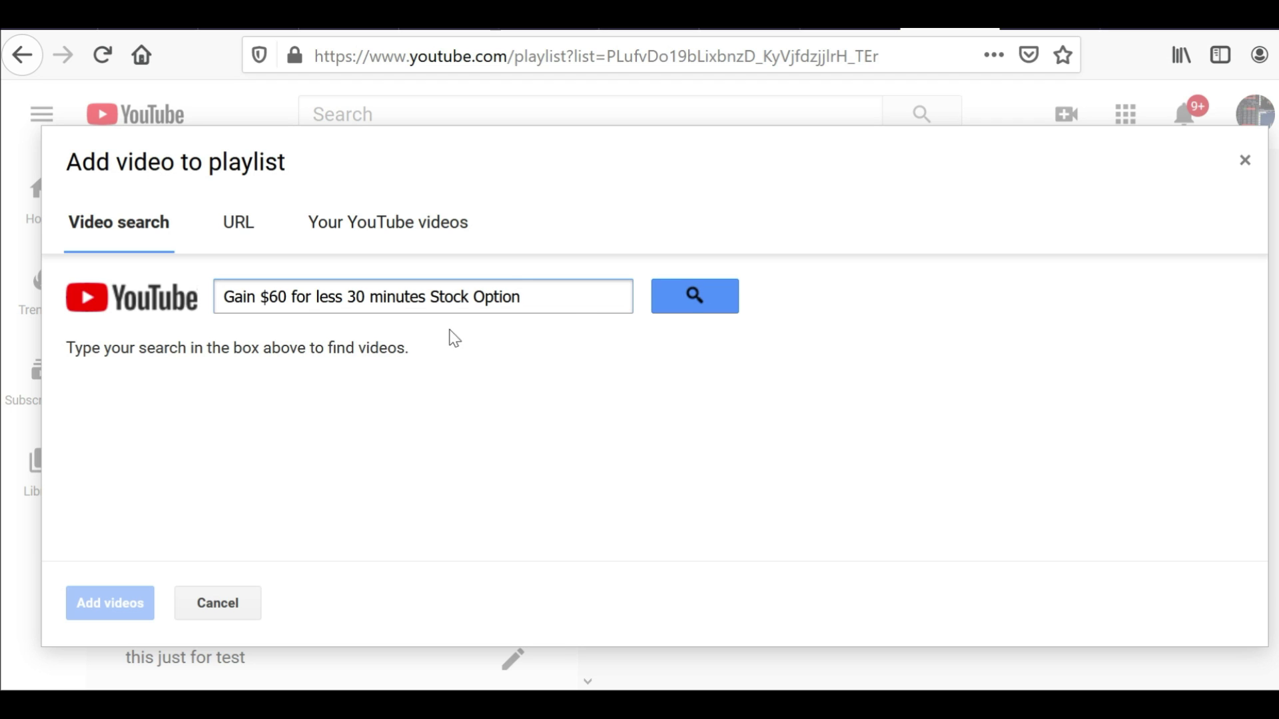
left_click(686, 308)
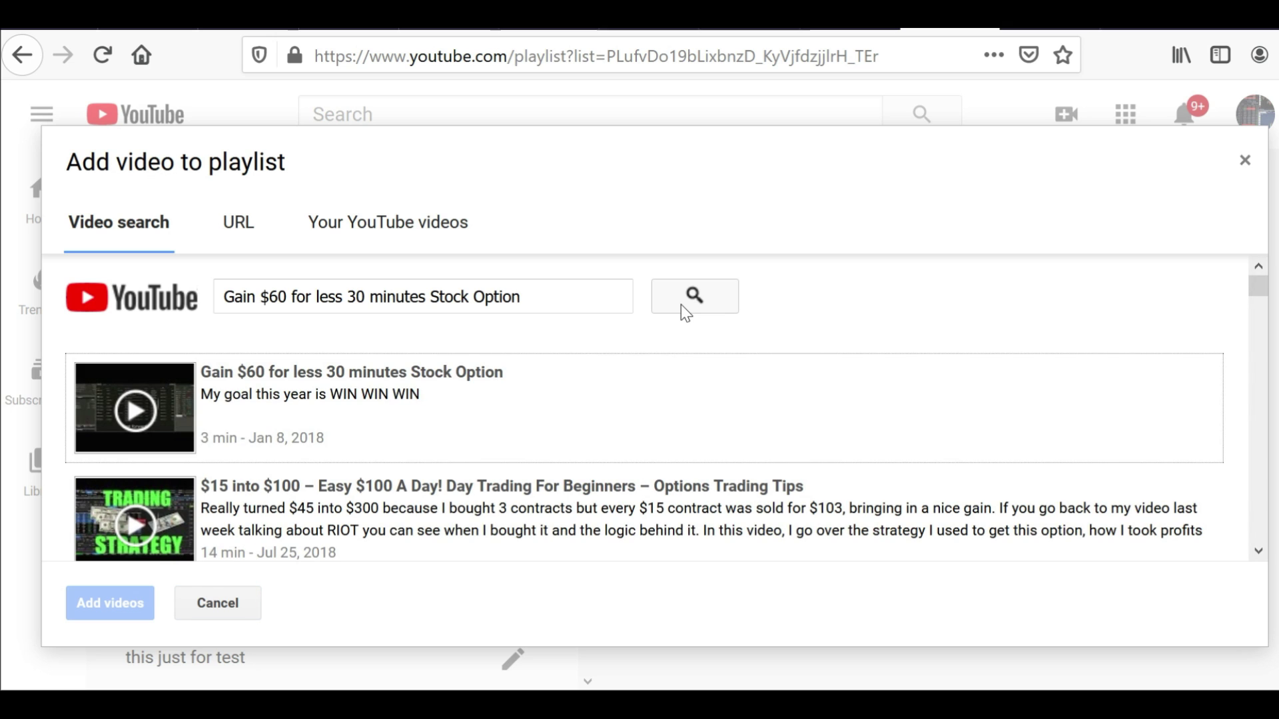
left_click(437, 433)
left_click(86, 606)
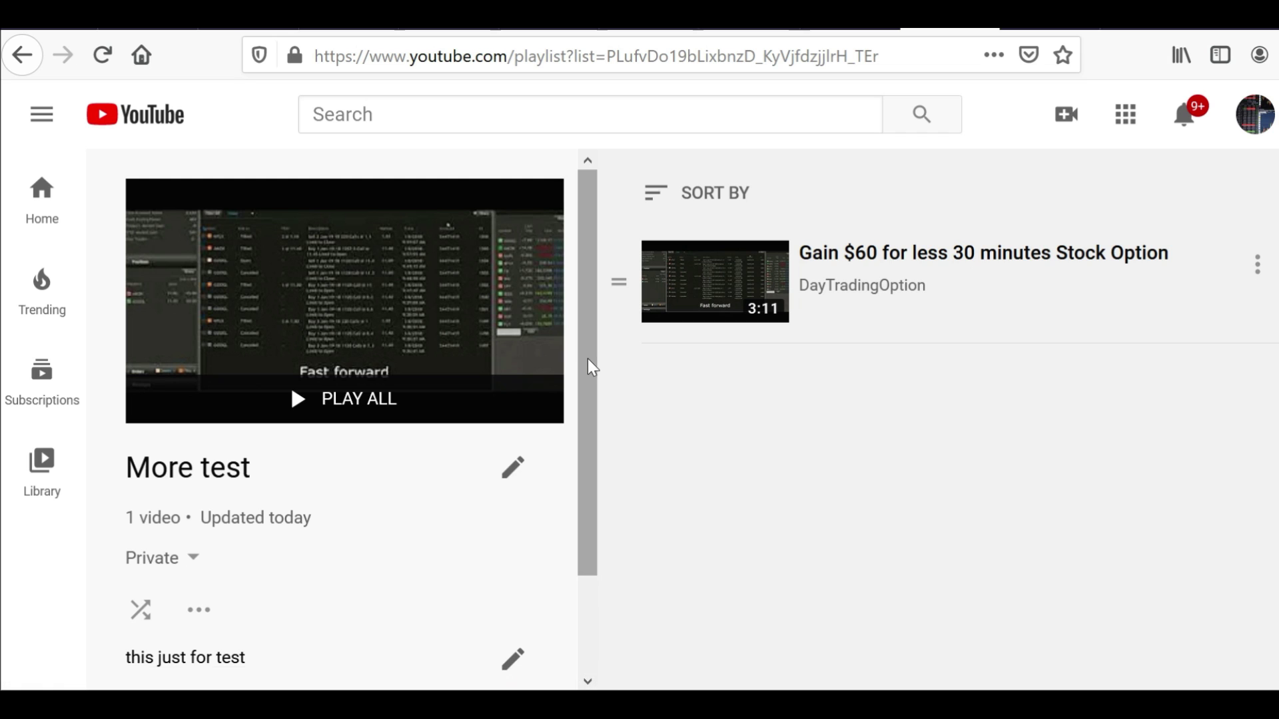
Reopen the More test playlist's add-videos dialog
left_click_drag(591, 363, 592, 483)
left_click(194, 492)
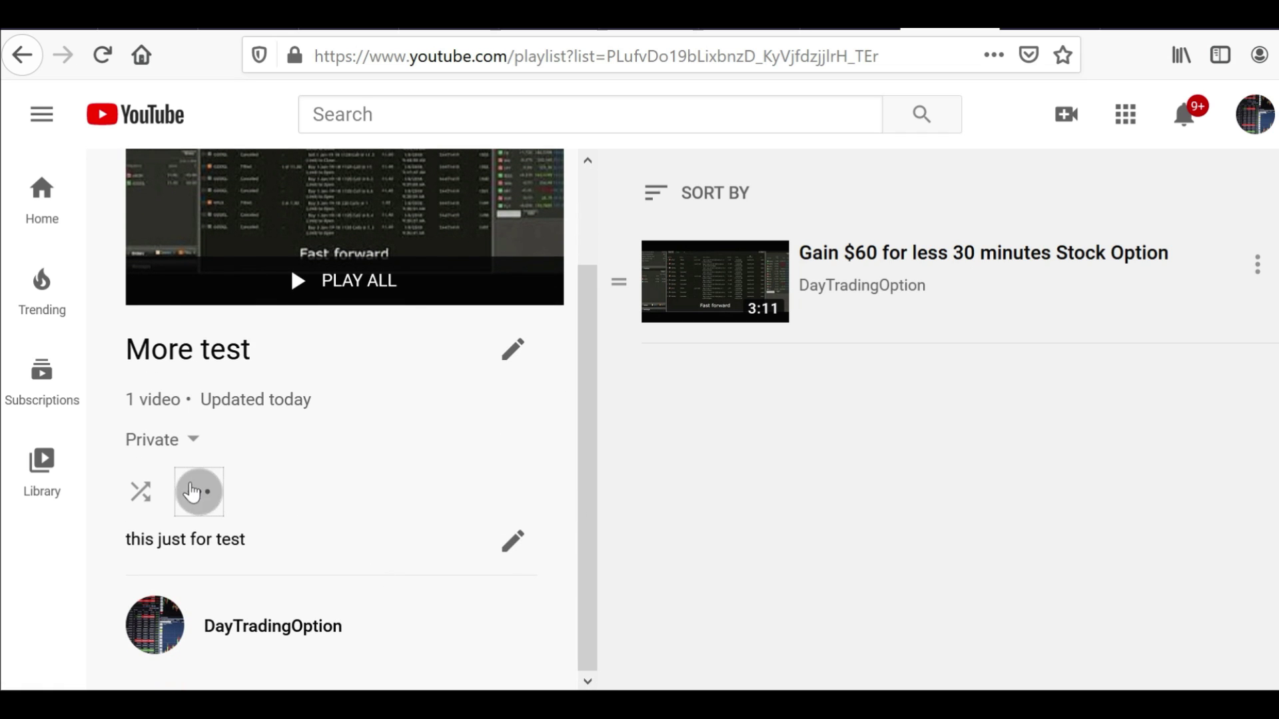
left_click(245, 276)
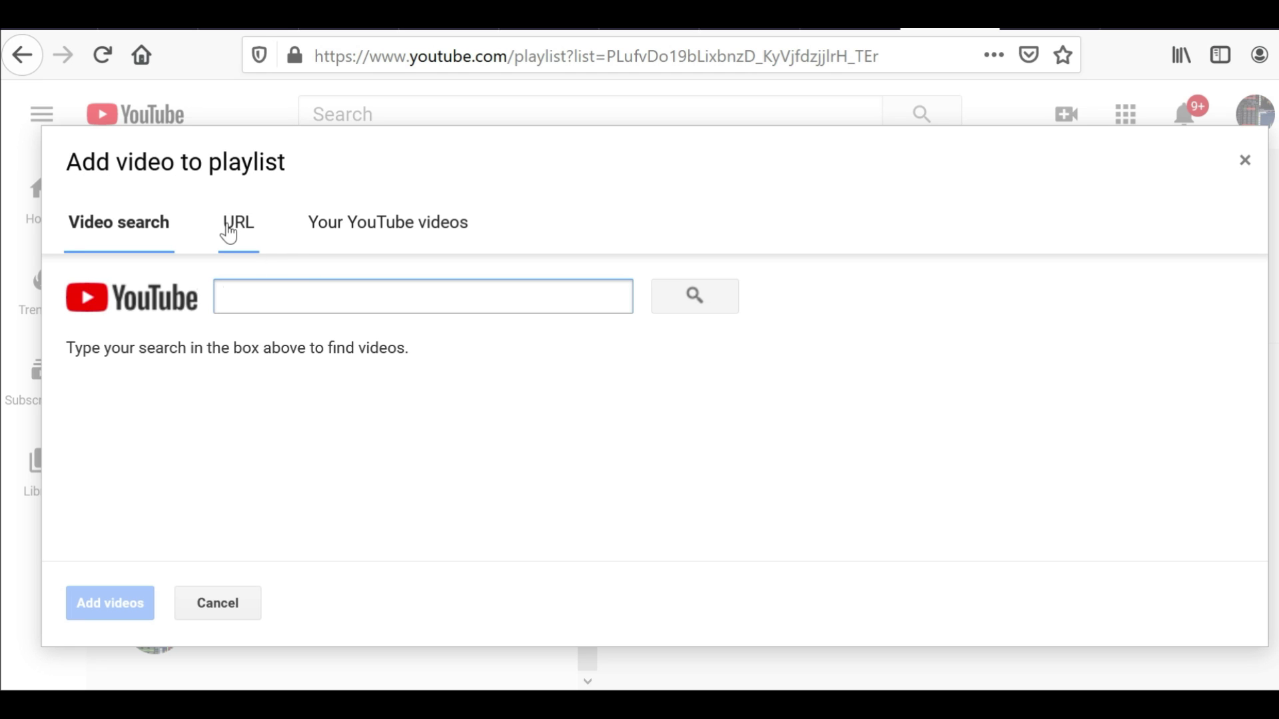
Cut the Gain $60 video's watch URL from the other browser tab for the URL option
left_click(229, 235)
left_click(291, 275)
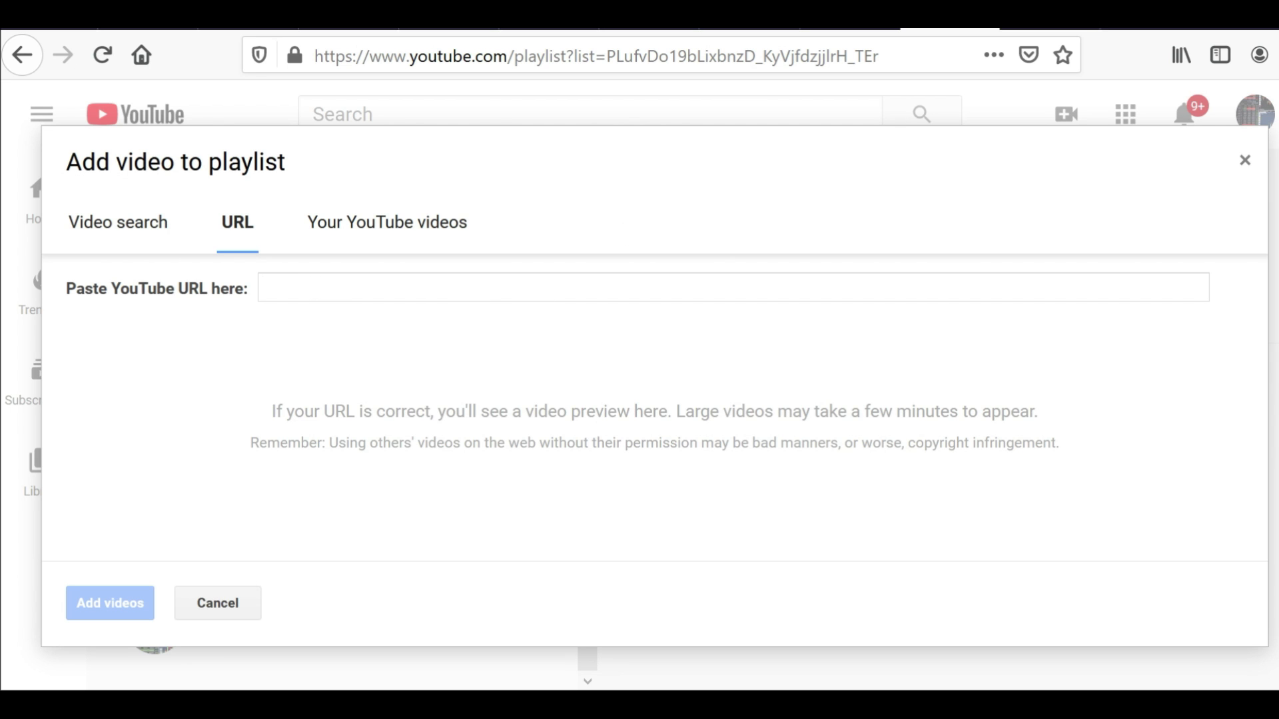
left_click(1040, 28)
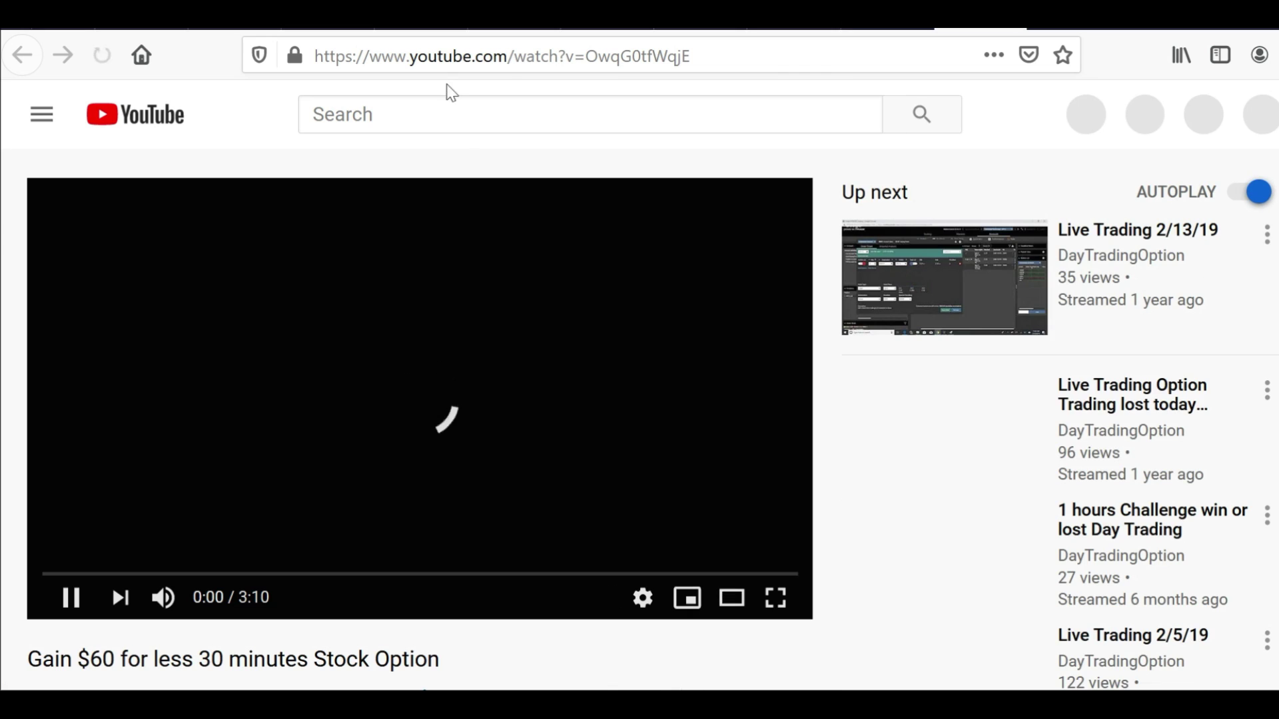
left_click(442, 56)
key("ctrl+c")
right_click(442, 59)
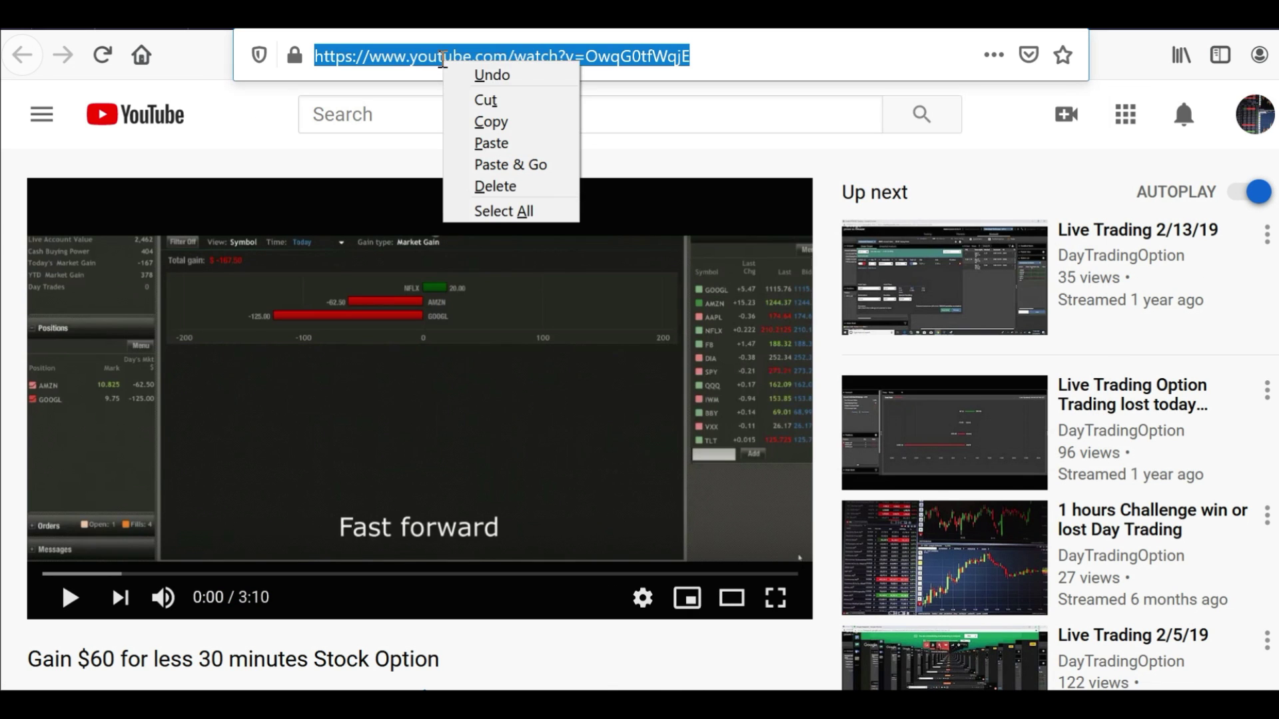
left_click(485, 99)
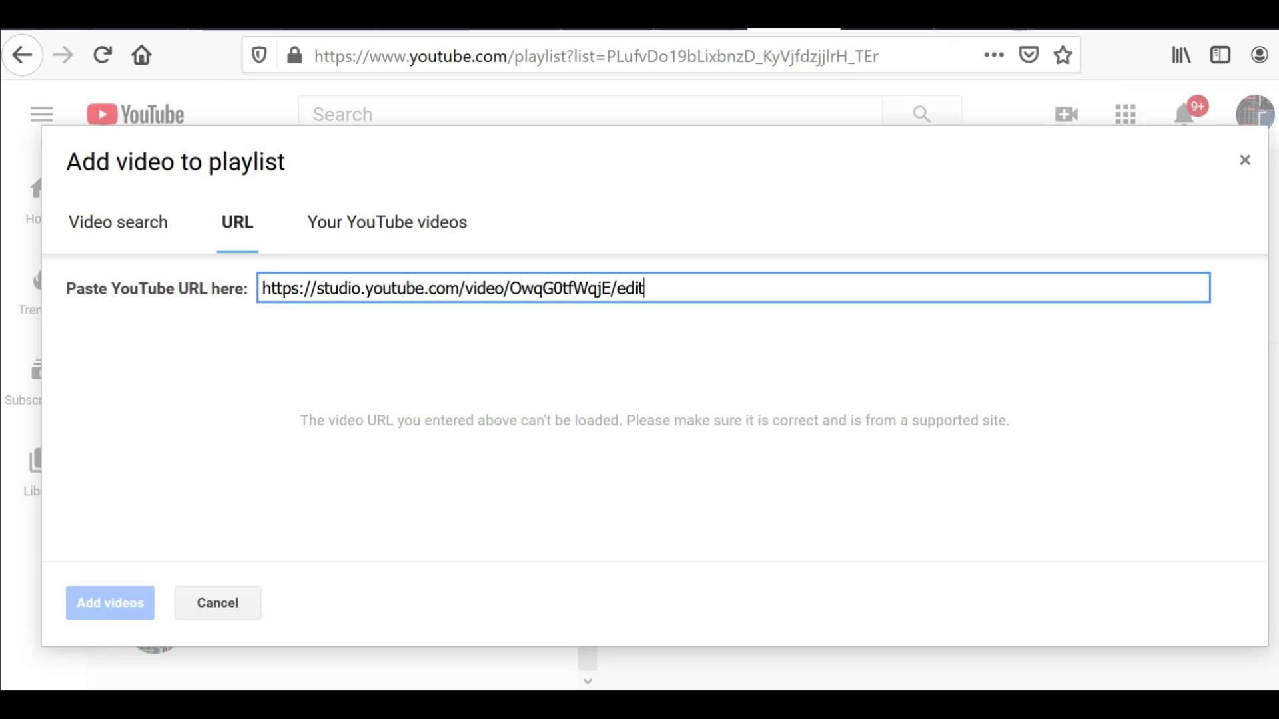
Paste the watch URL into the field, preview the video, and add it to More test again
triple_click(604, 291)
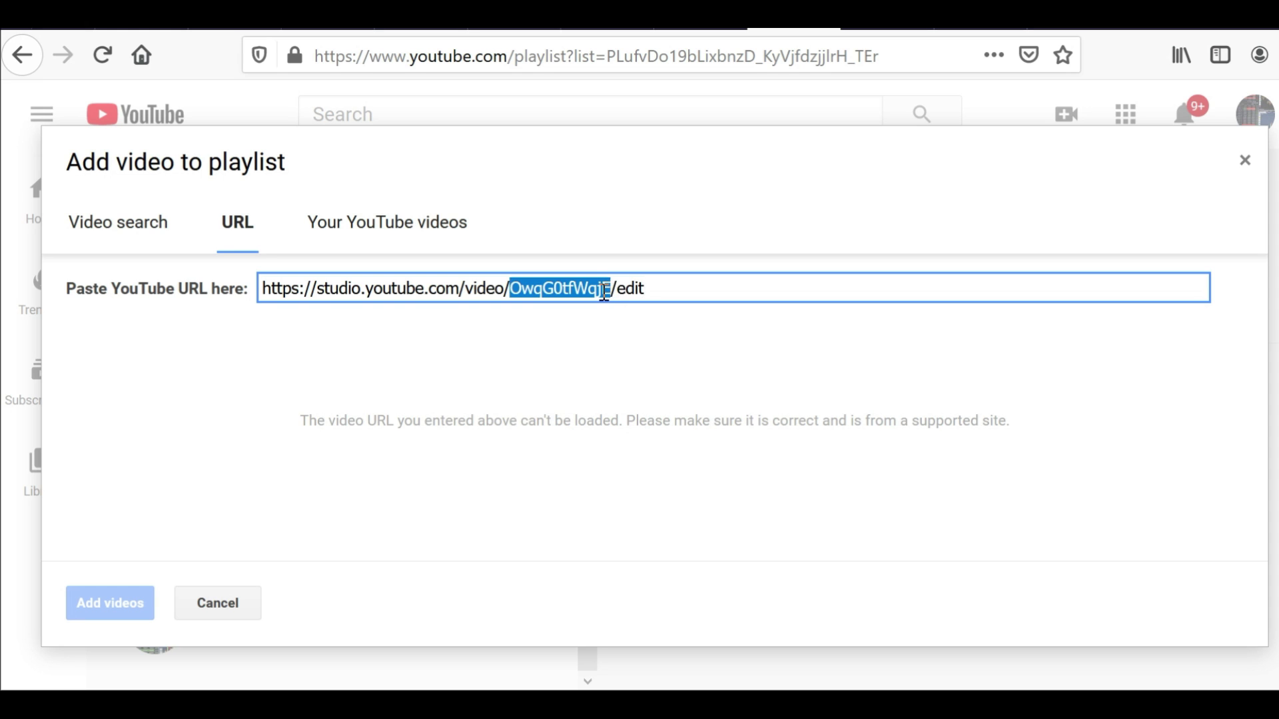
right_click(604, 292)
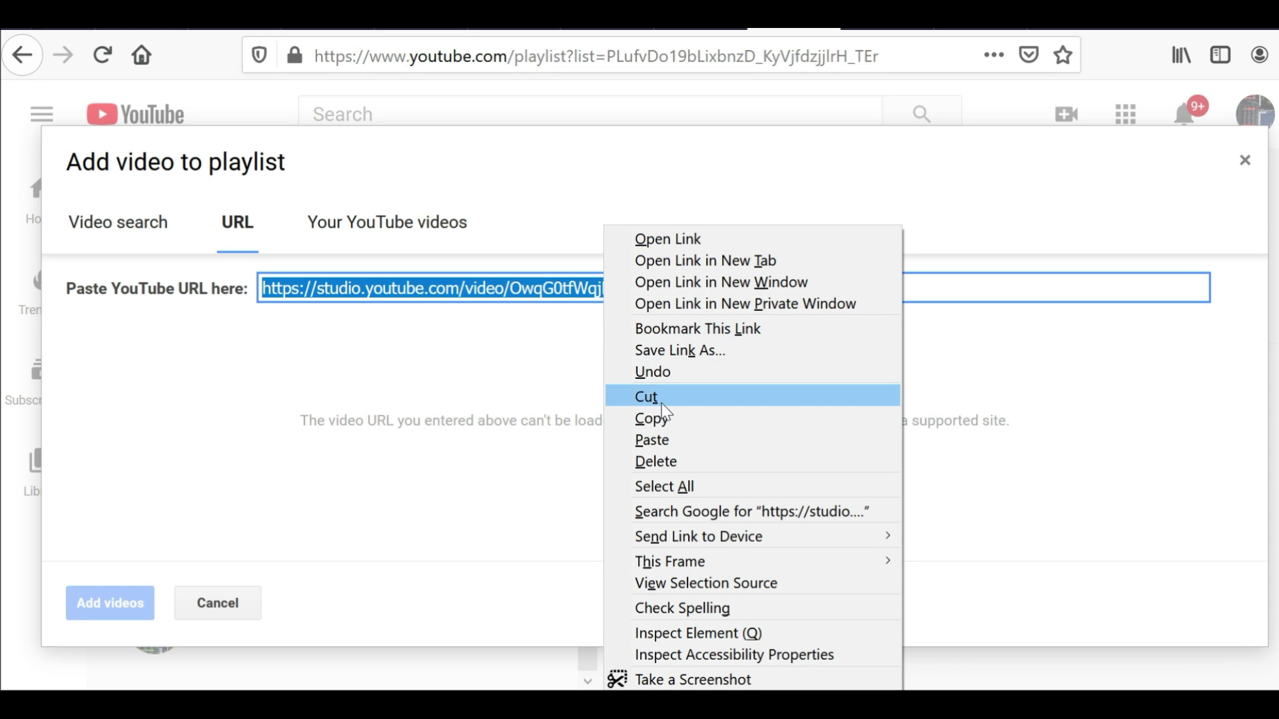
left_click(664, 438)
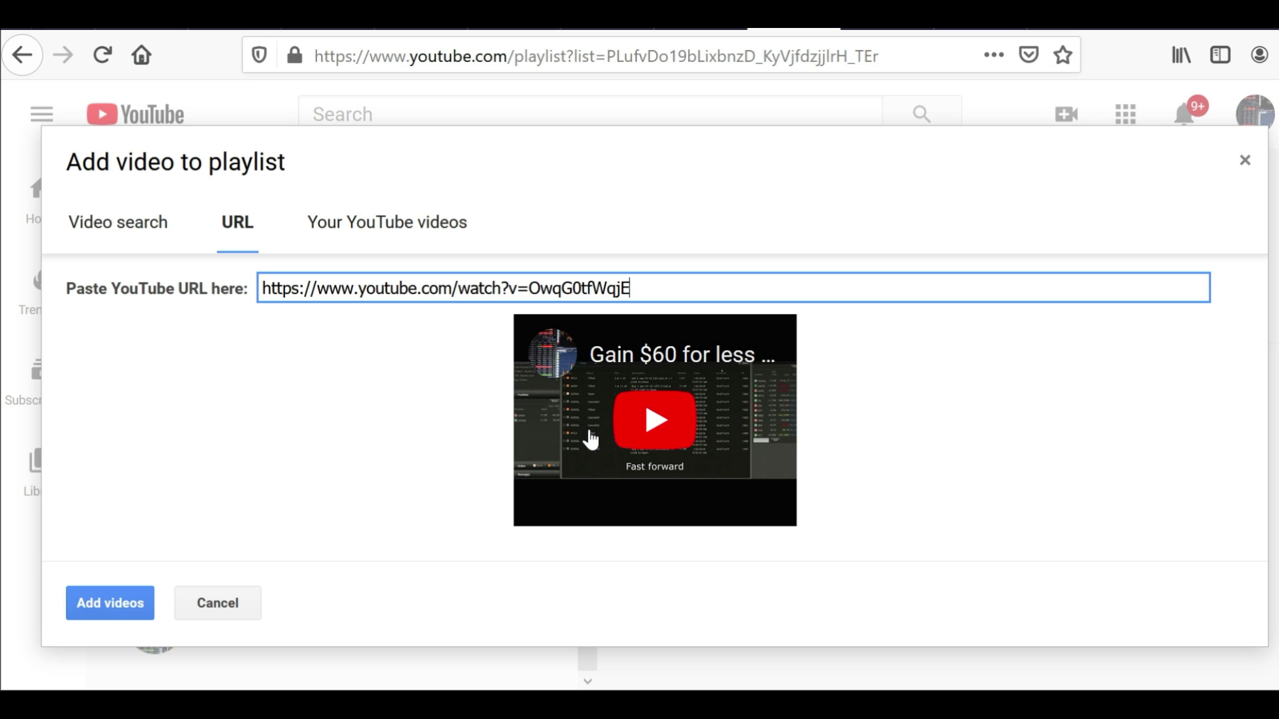
left_click(590, 440)
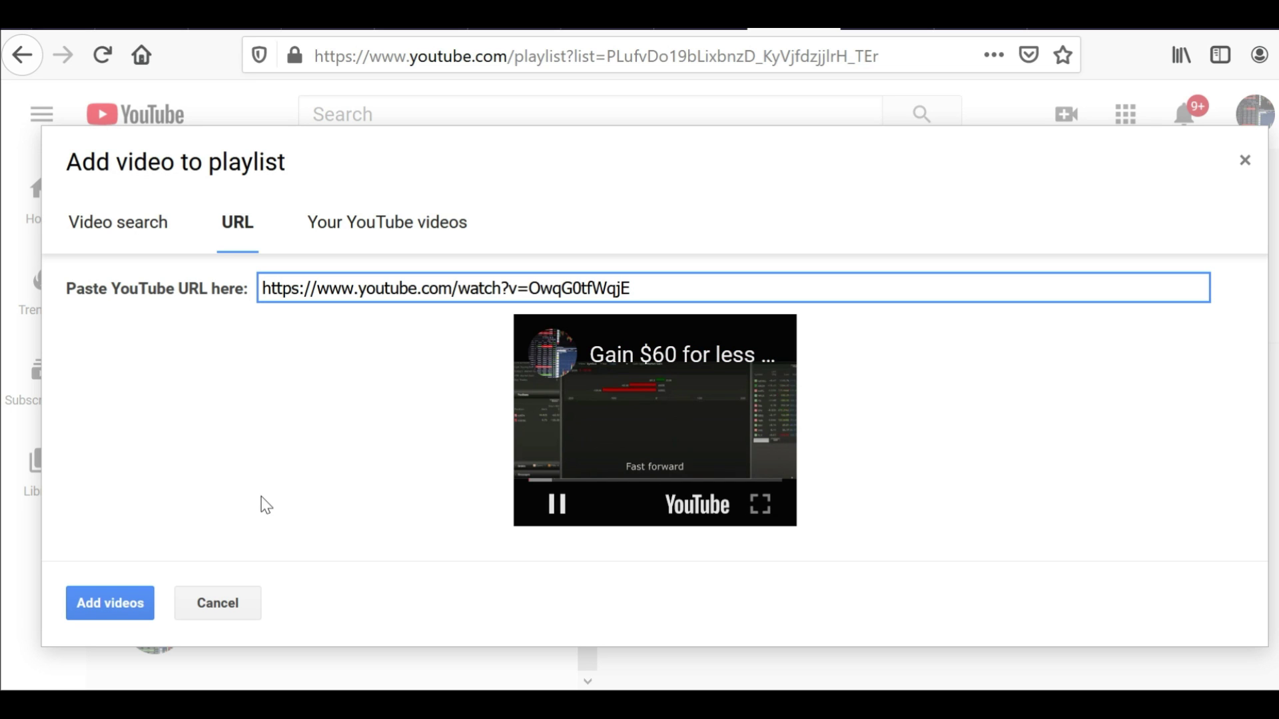
left_click(556, 504)
left_click(90, 591)
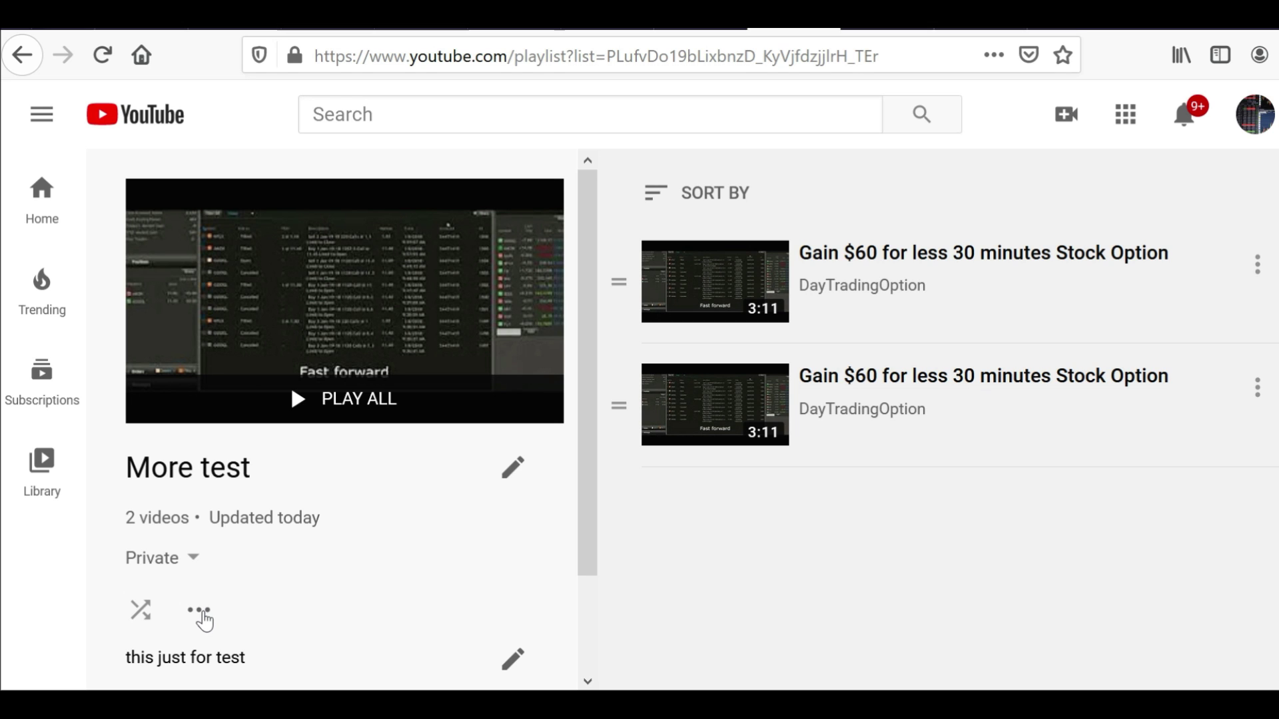
Open the add-videos dialog on the Your YouTube videos tab
left_click(202, 616)
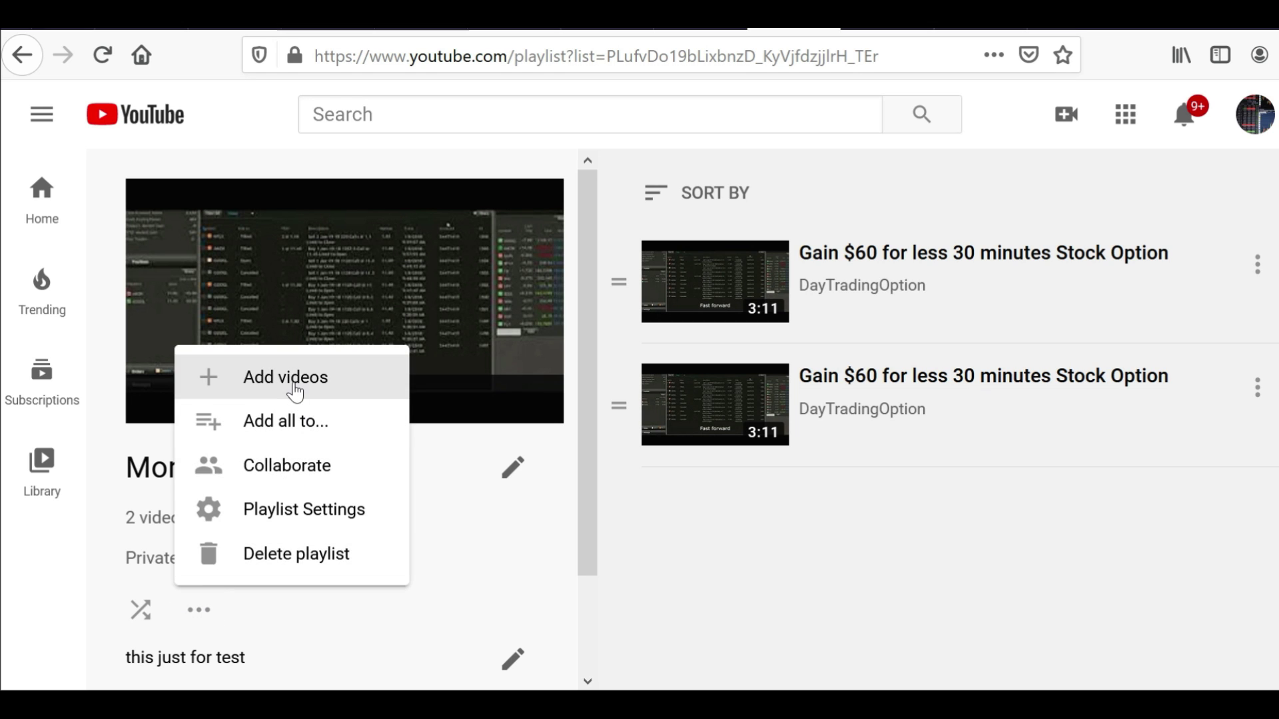
left_click(294, 385)
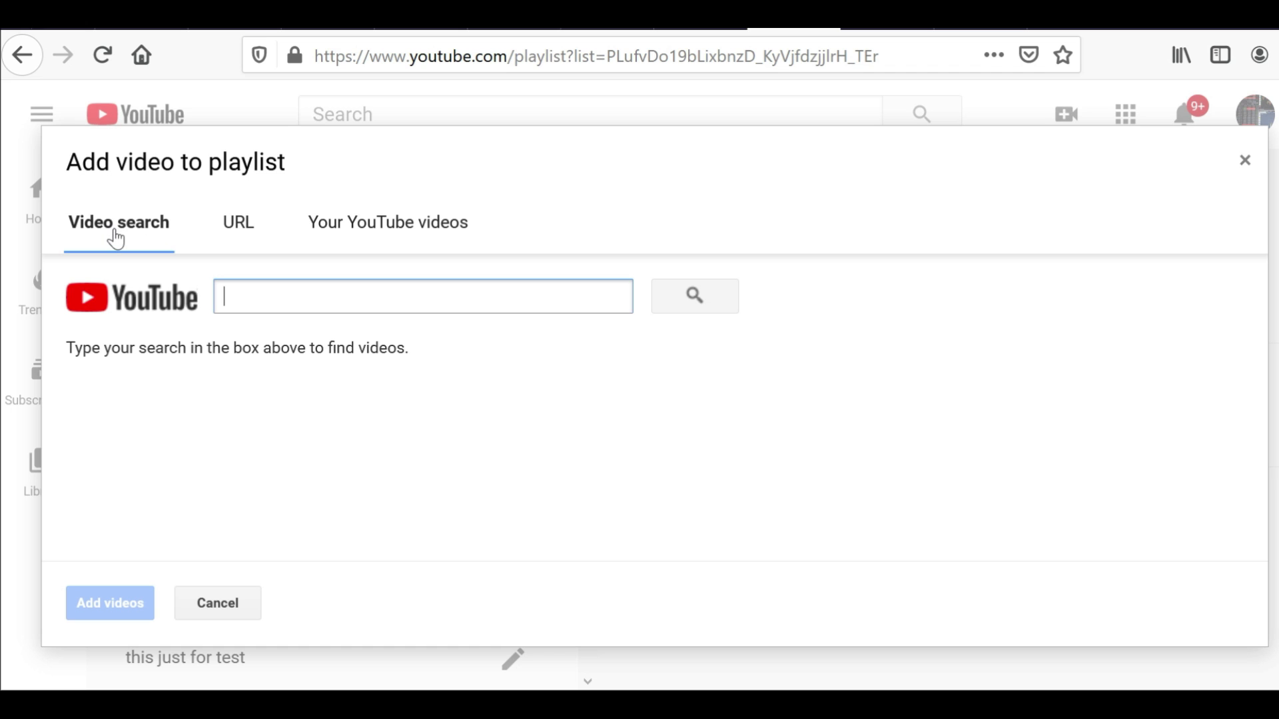
left_click(115, 239)
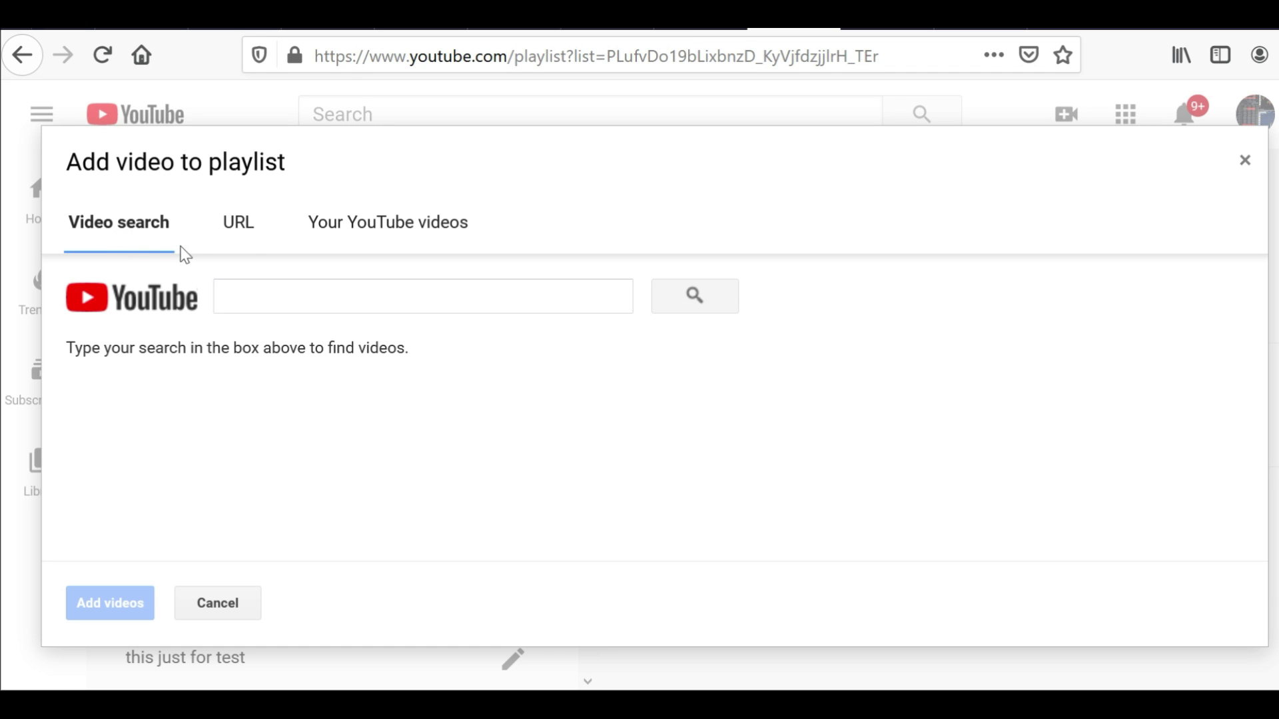
left_click(241, 238)
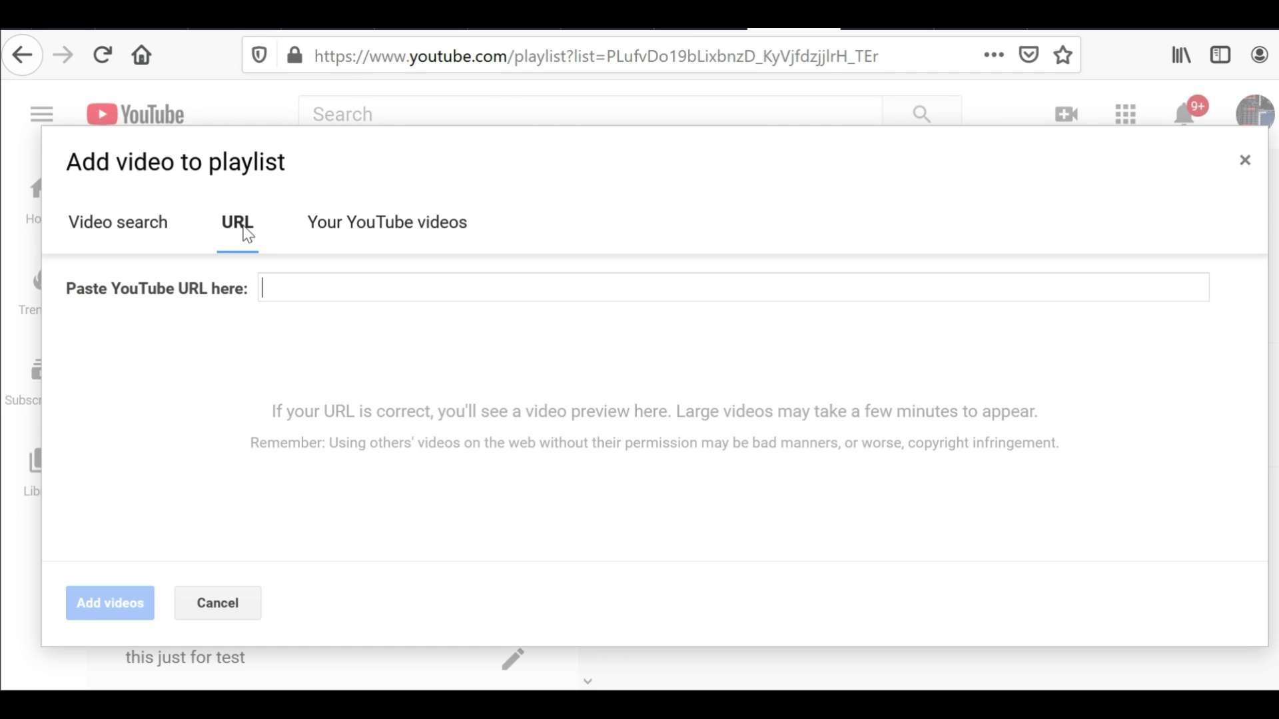
left_click(375, 241)
Pick 2 hours Challenge, Live Trading 2/8/19 and another Live Trading video, leaving Gain $60 and lost today unpicked
left_click(466, 528)
scroll(1264, 372, "down", 2)
scroll(1265, 371, "down", 3)
left_click(638, 448)
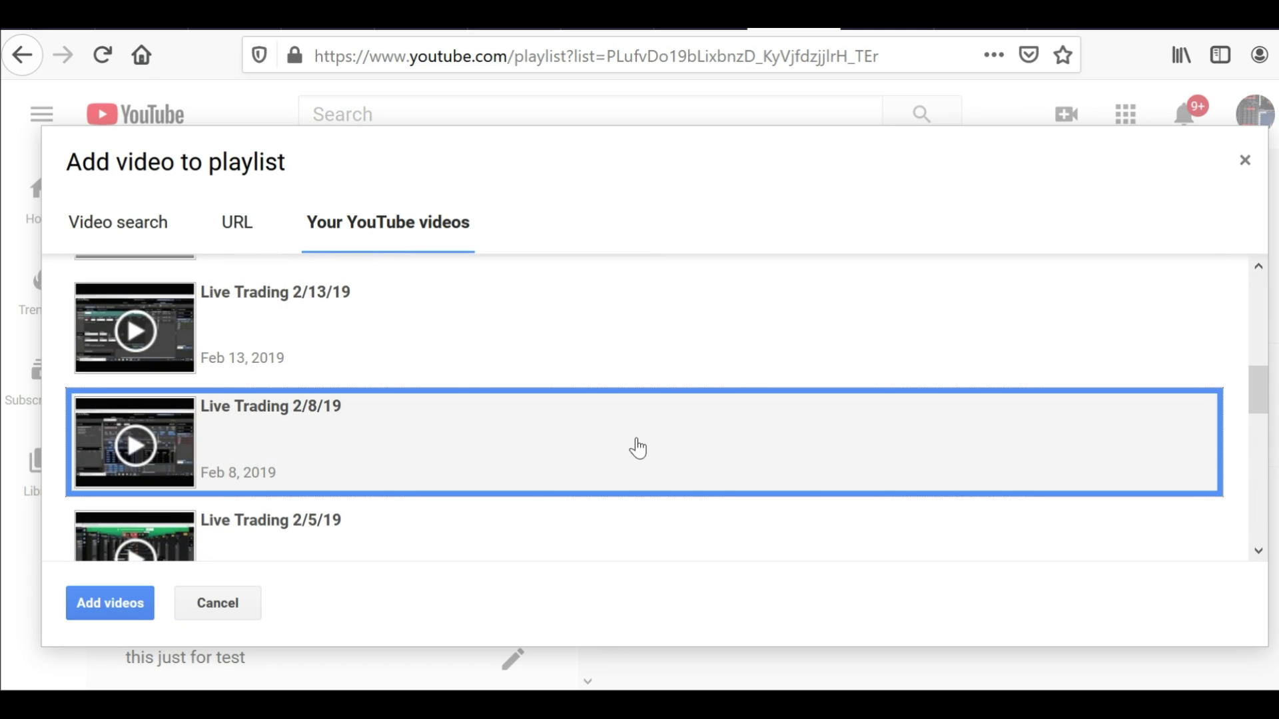
left_click_drag(1256, 385, 1268, 516)
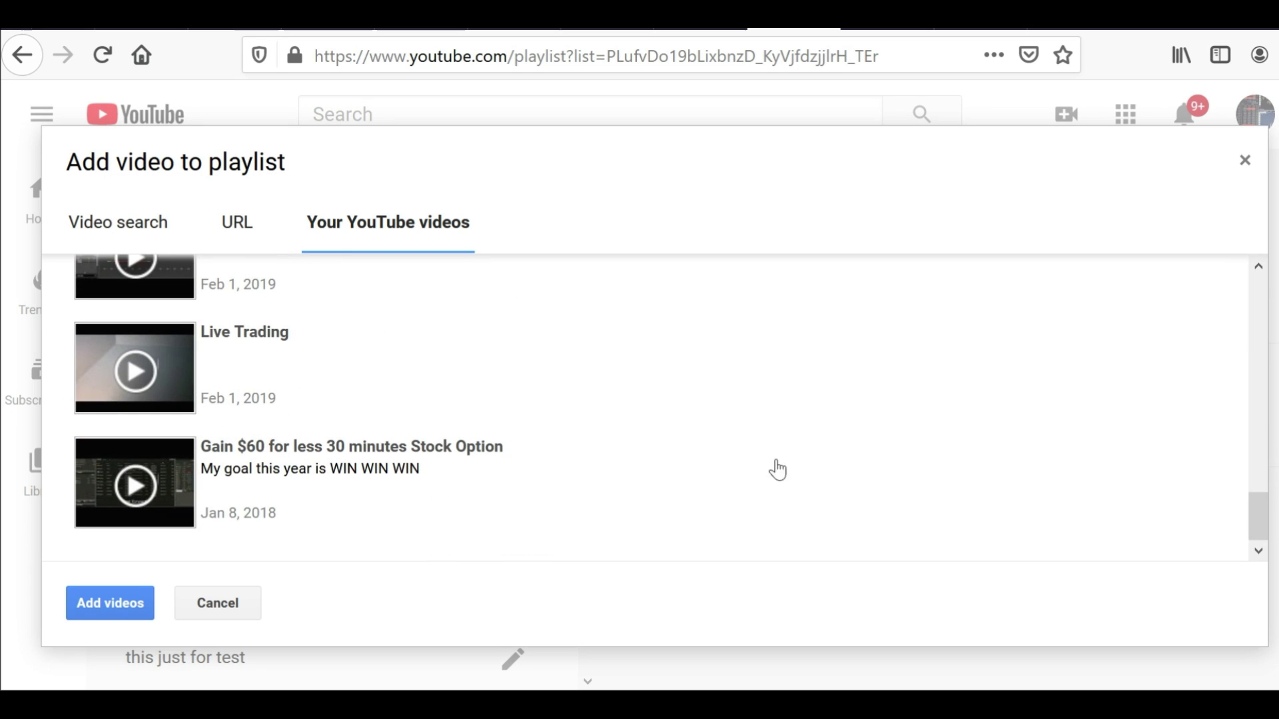
left_click(643, 355)
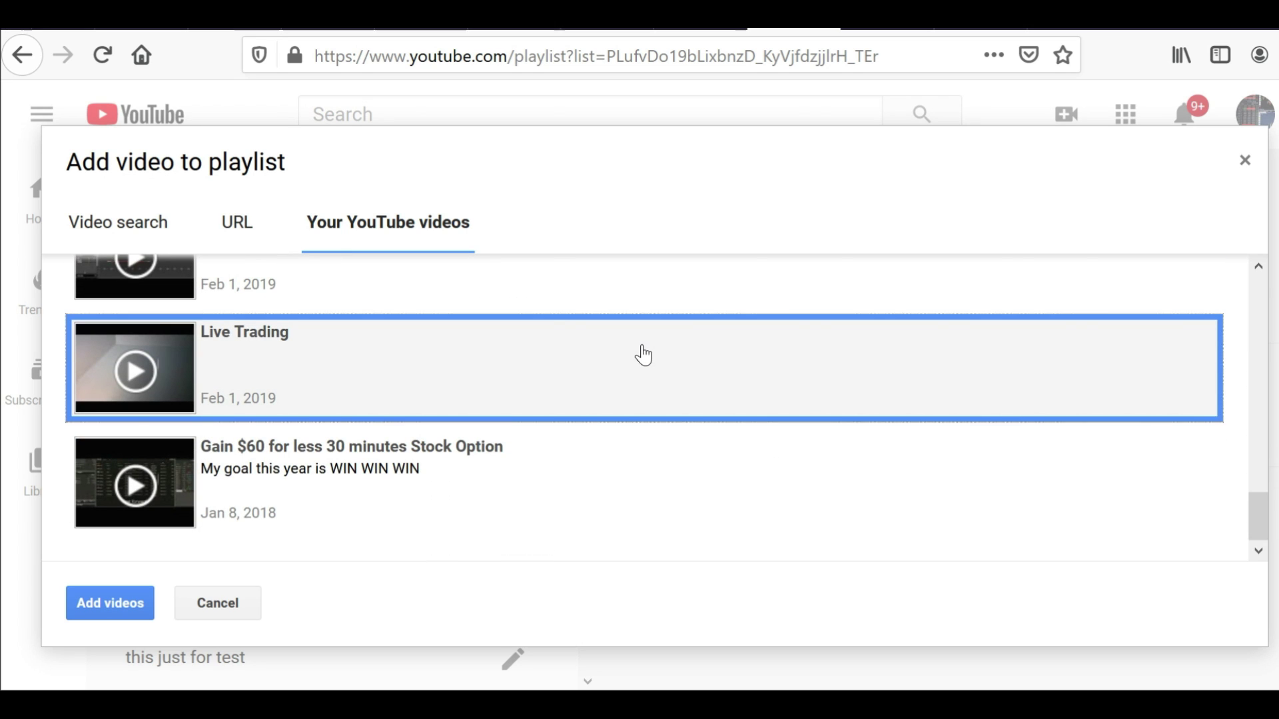
left_click(917, 500)
left_click(785, 291)
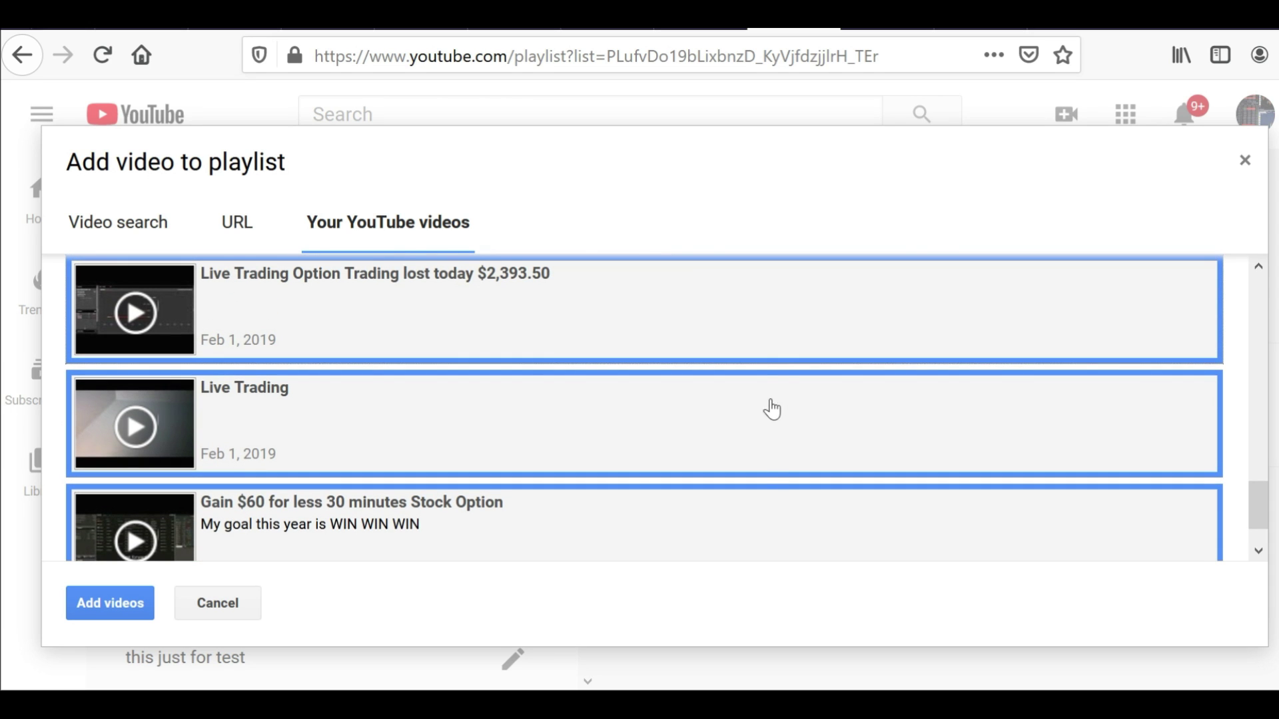
left_click(770, 517)
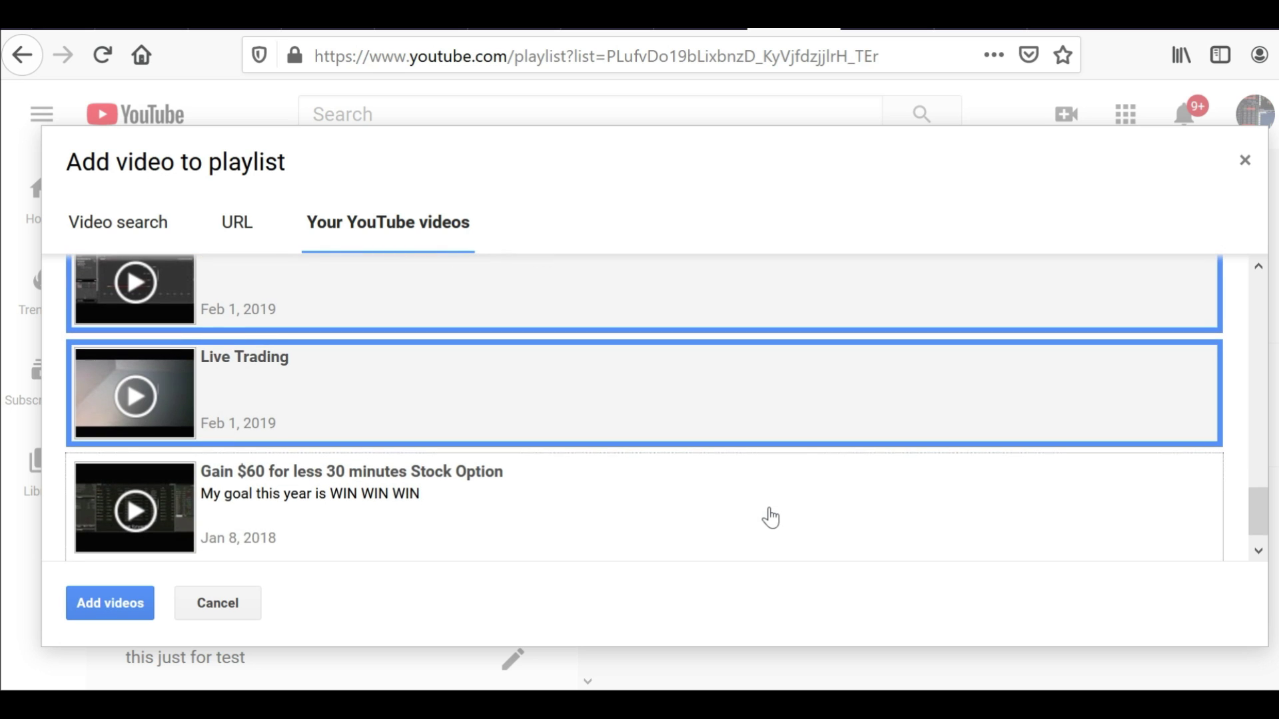
left_click(746, 309)
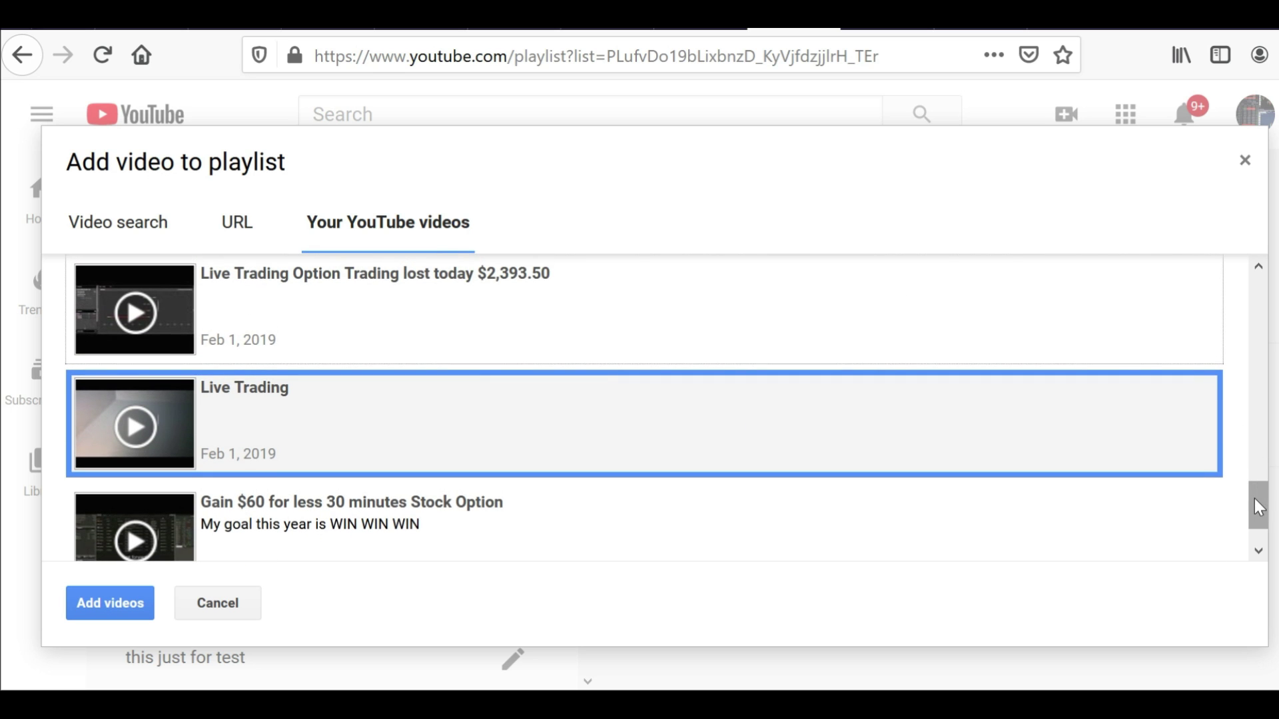
left_click_drag(1253, 496, 1230, 229)
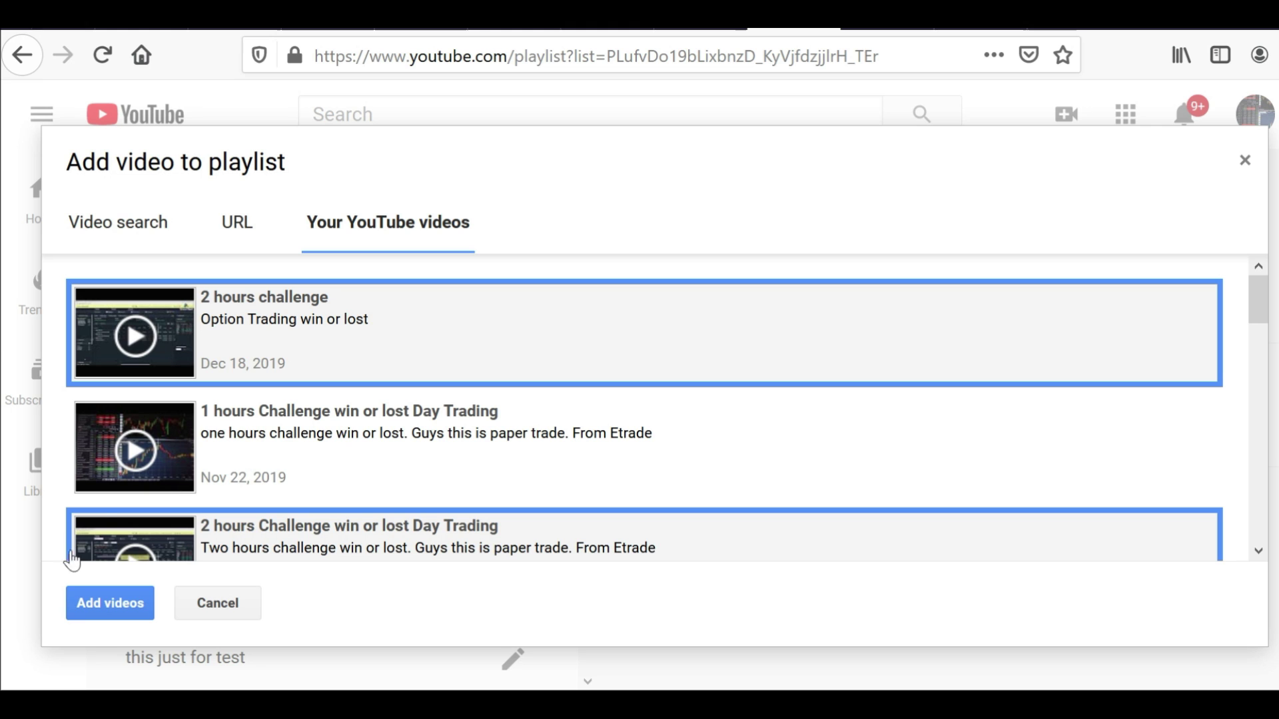
Add the picked videos so More test holds 6 videos, then play the whole playlist
left_click(110, 603)
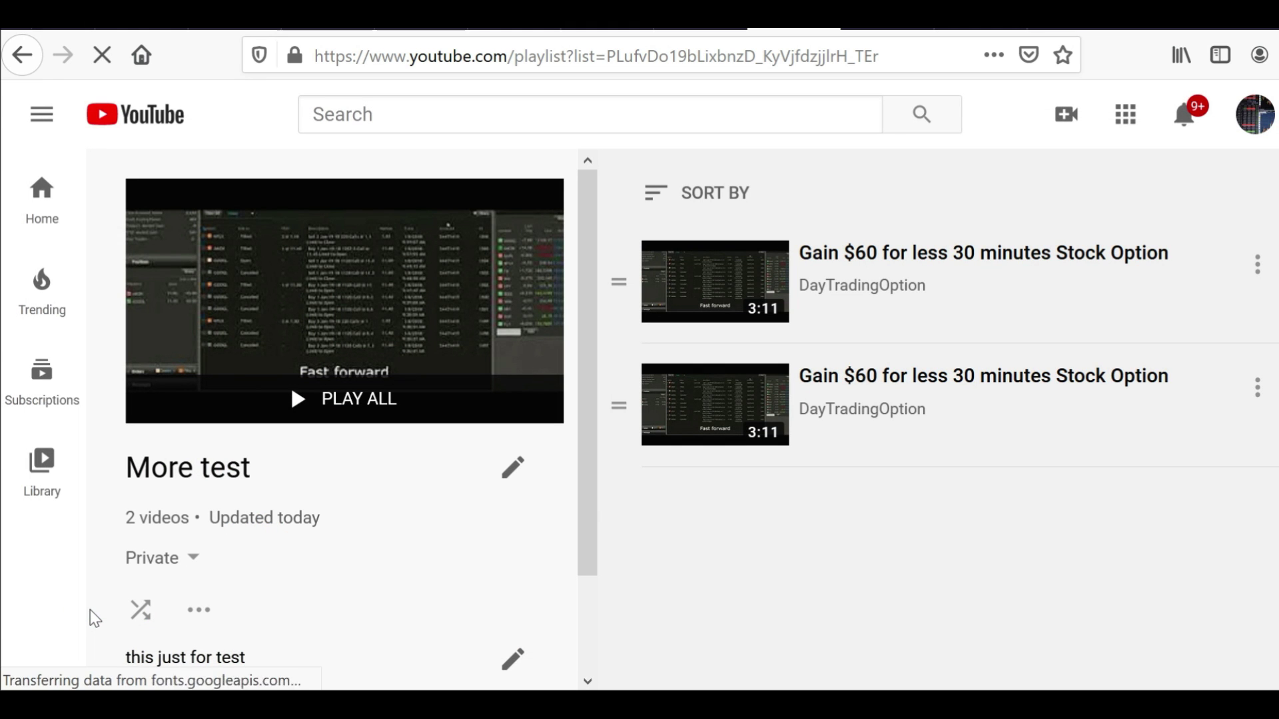
left_click_drag(90, 609, 608, 493)
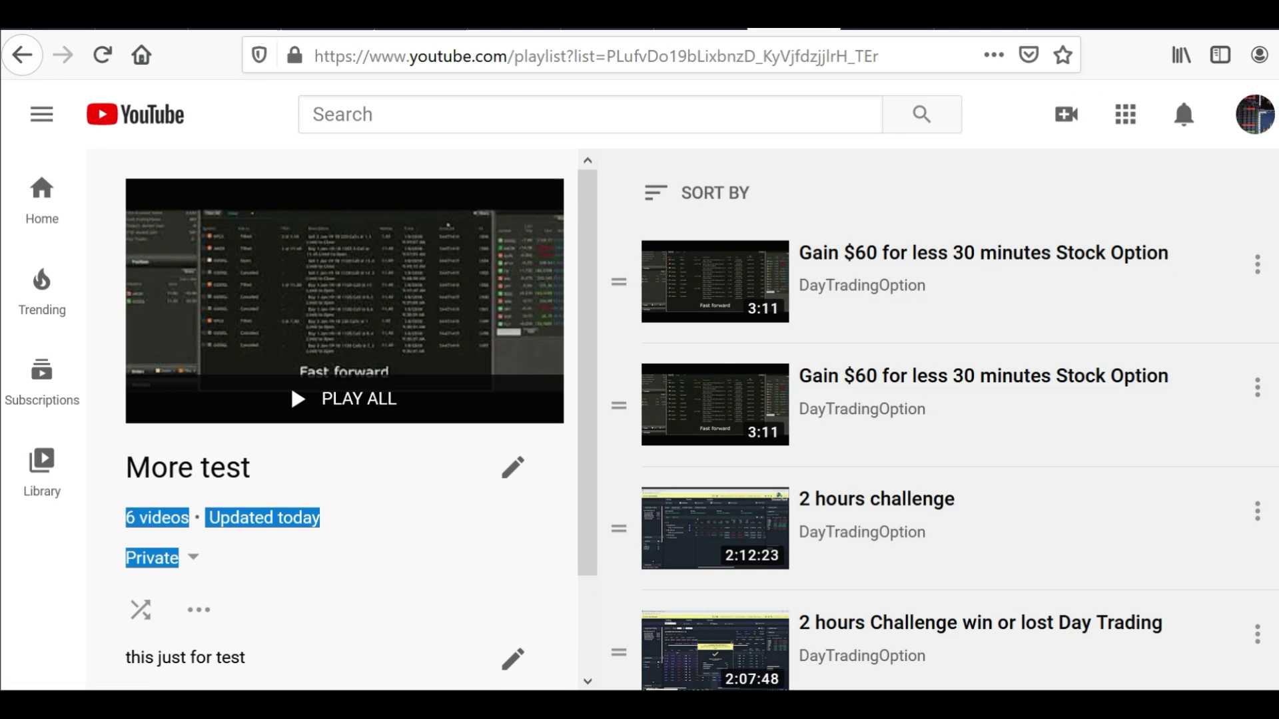
scroll(932, 413, "down", 2)
scroll(933, 413, "up", 4)
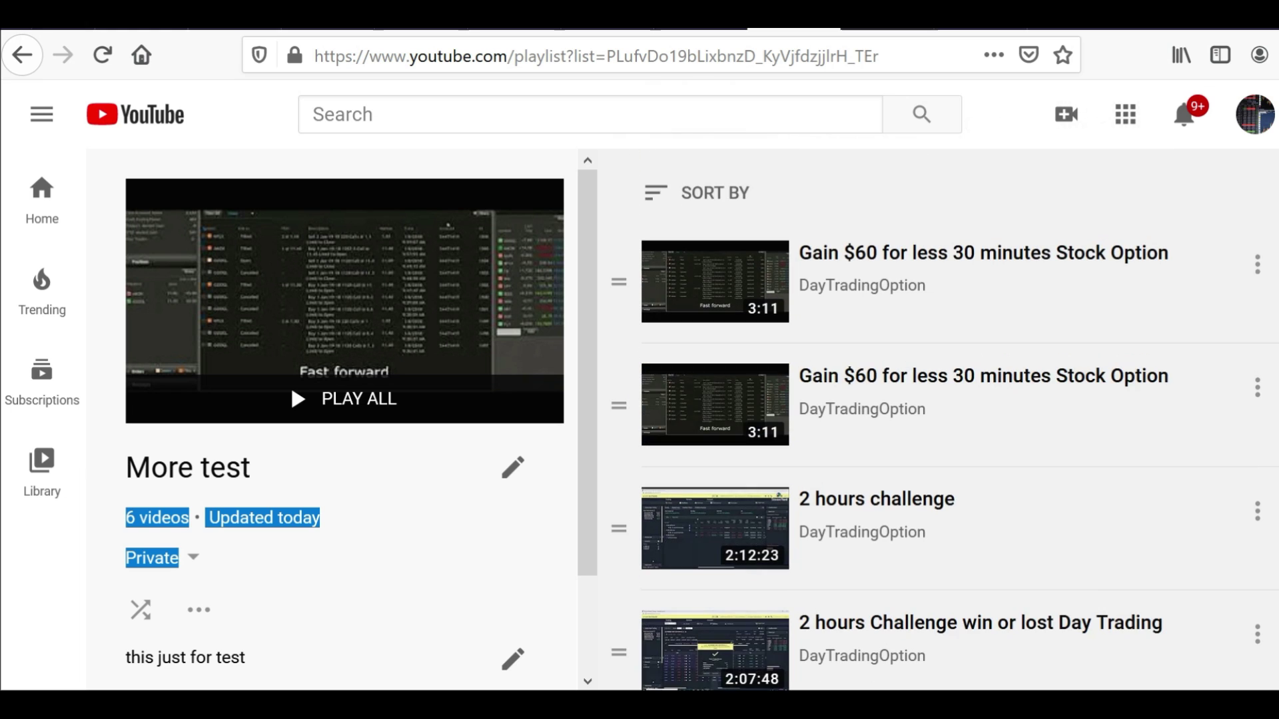
scroll(932, 413, "down", 4)
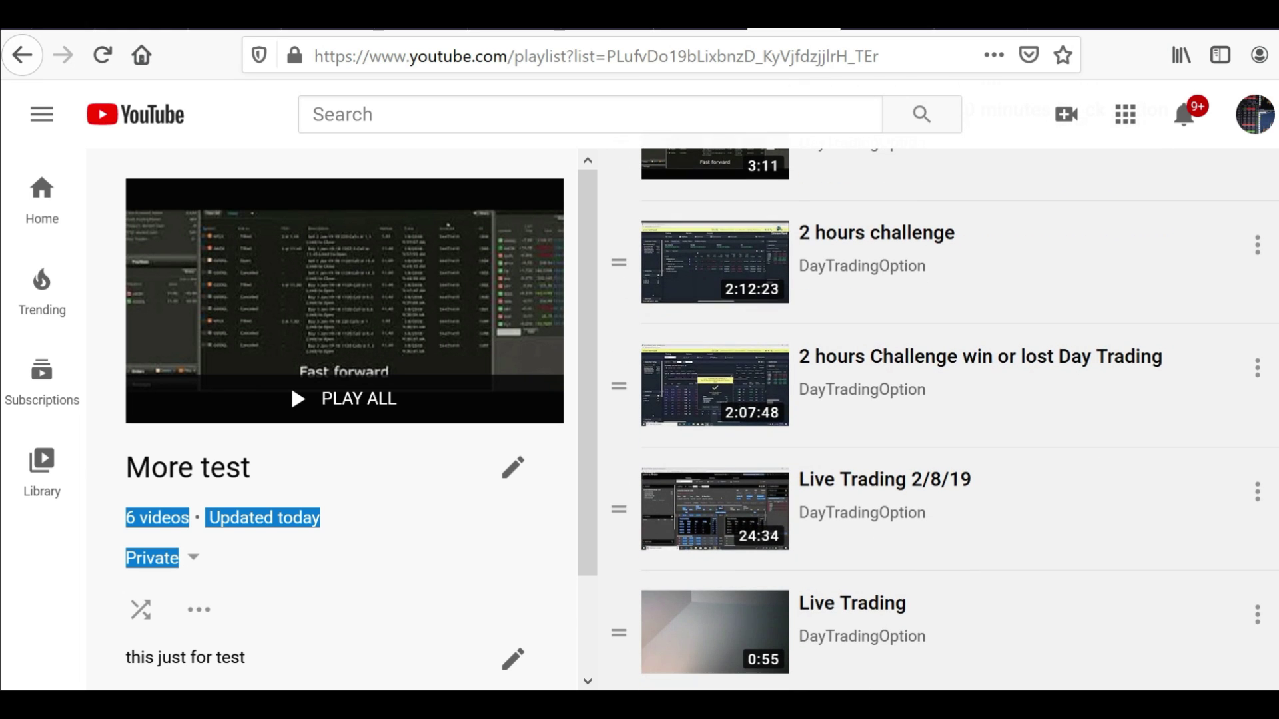
left_click(546, 528)
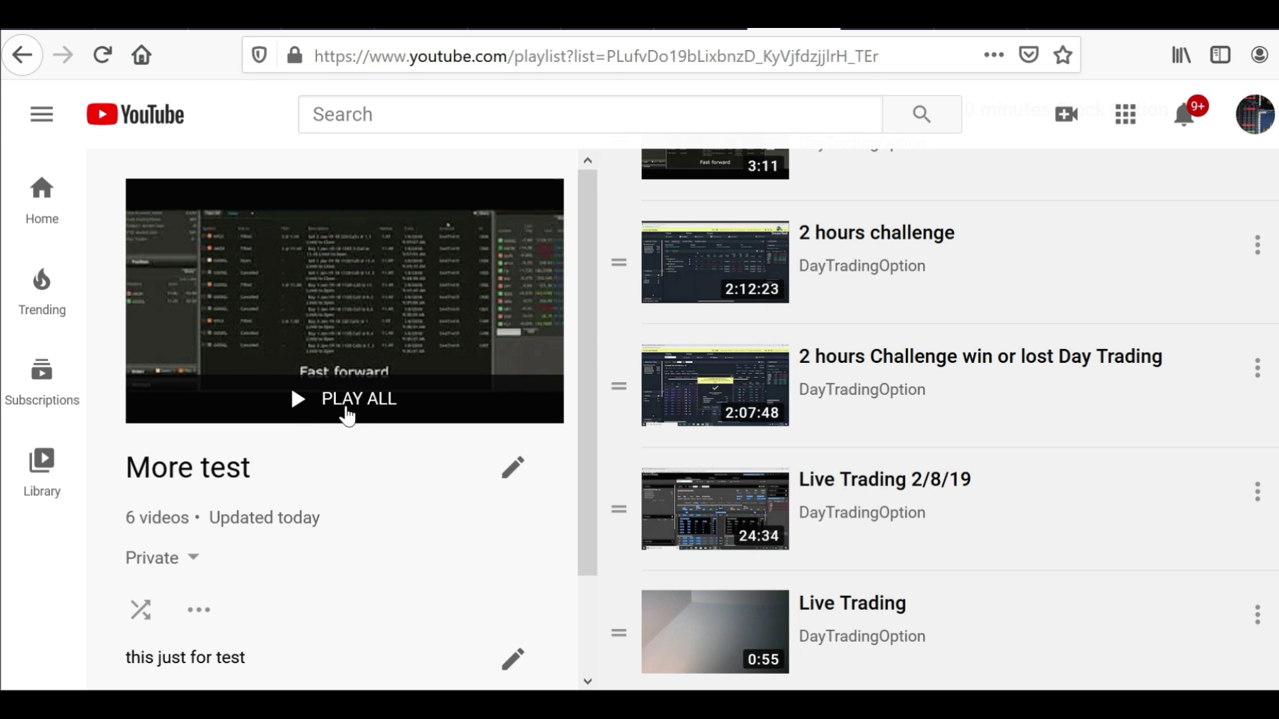
left_click(345, 402)
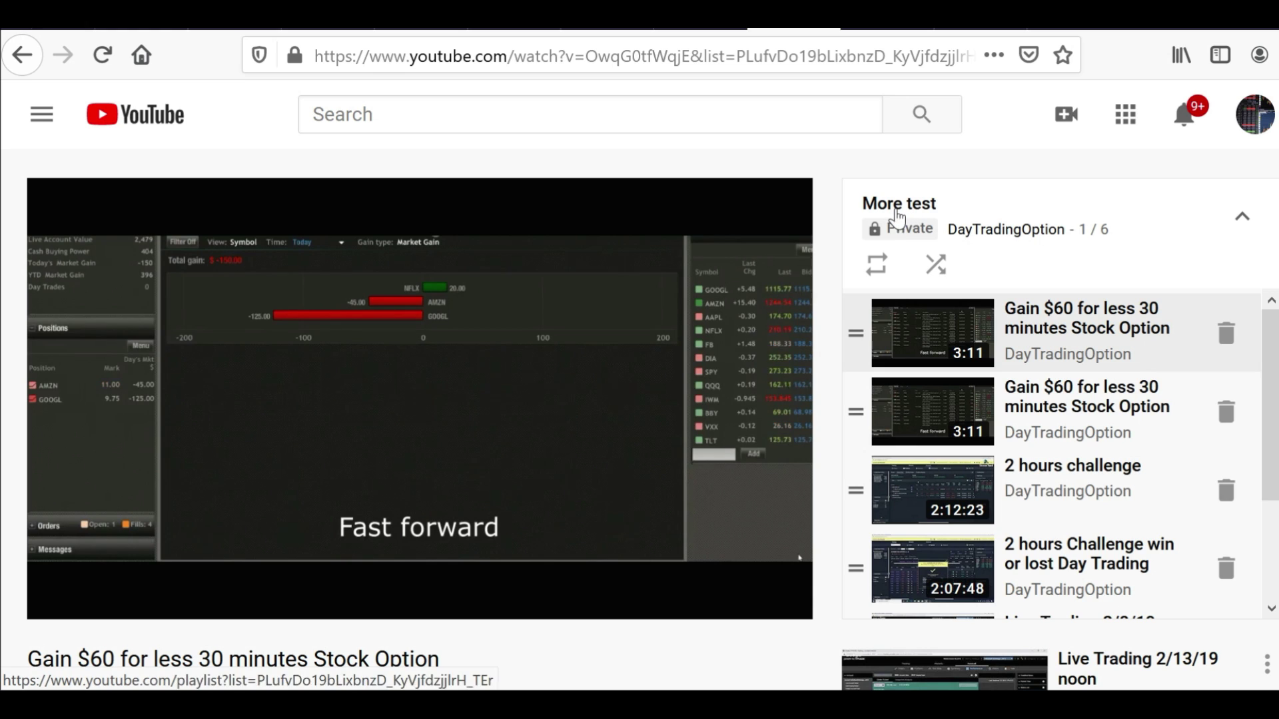
scroll(1272, 381, "down", 3)
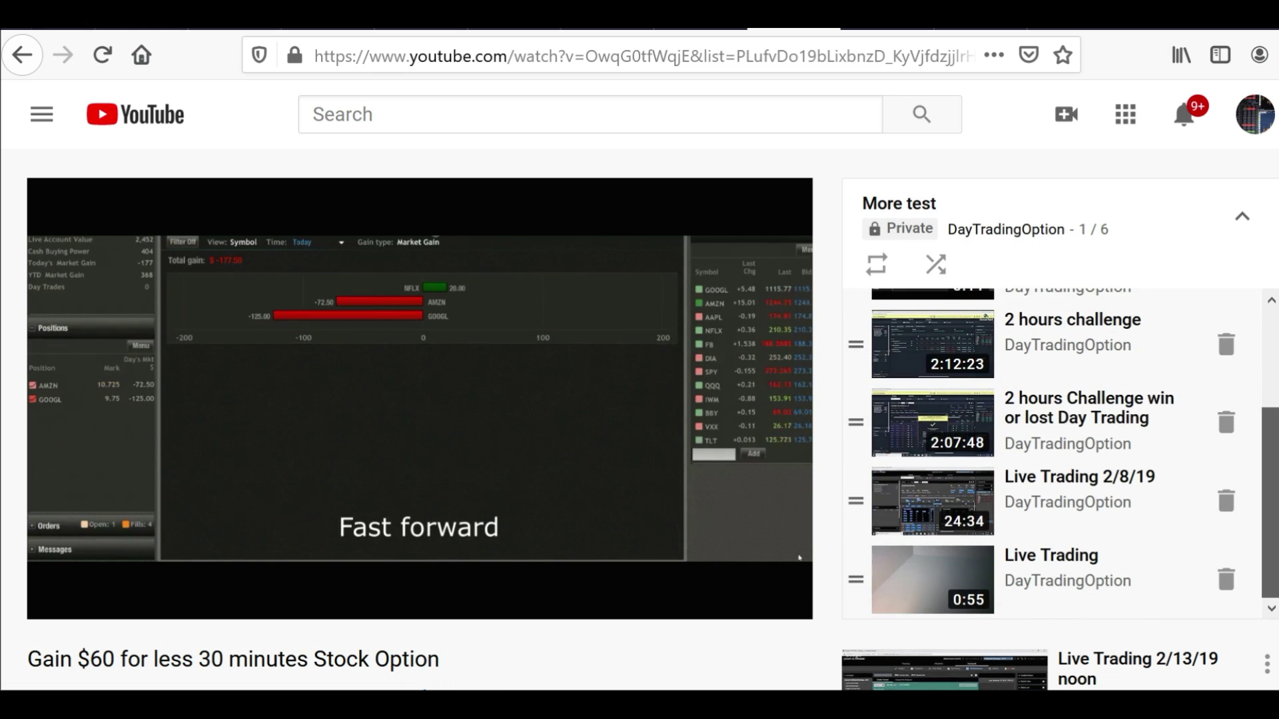
scroll(1272, 381, "up", 3)
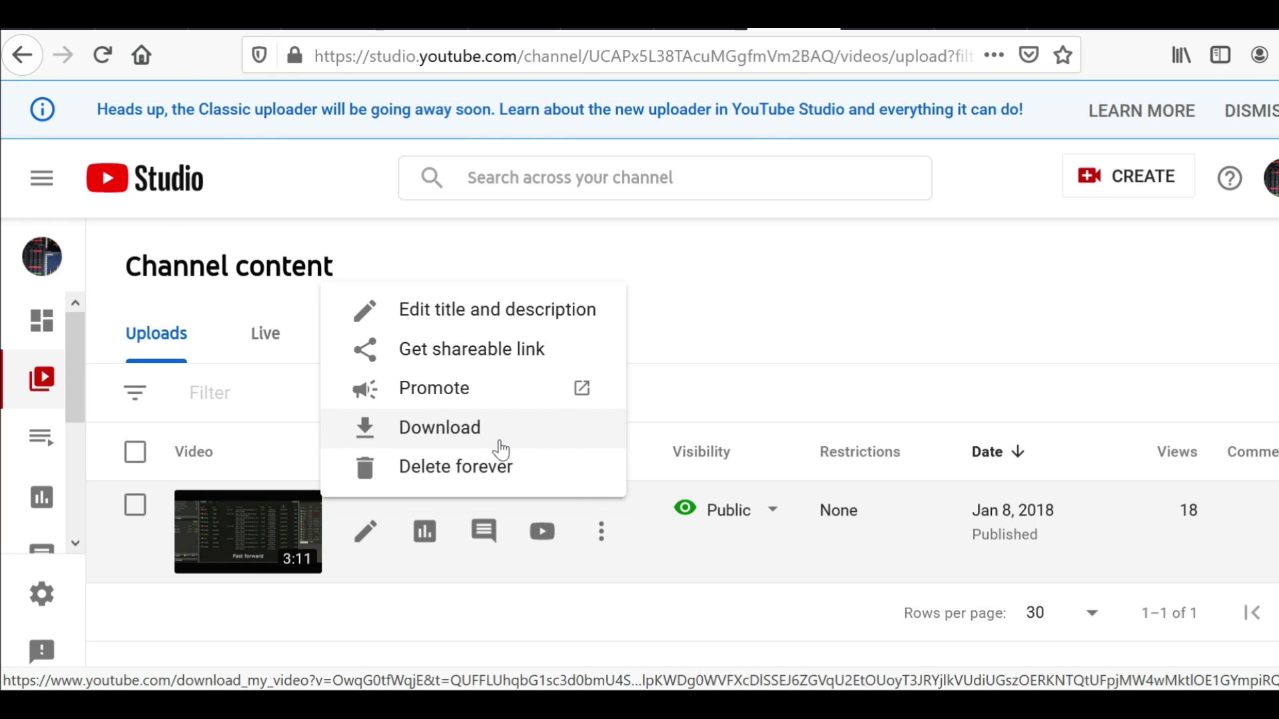
Open the Gain $60 Stock Option video's public watch page from its details
left_click(232, 534)
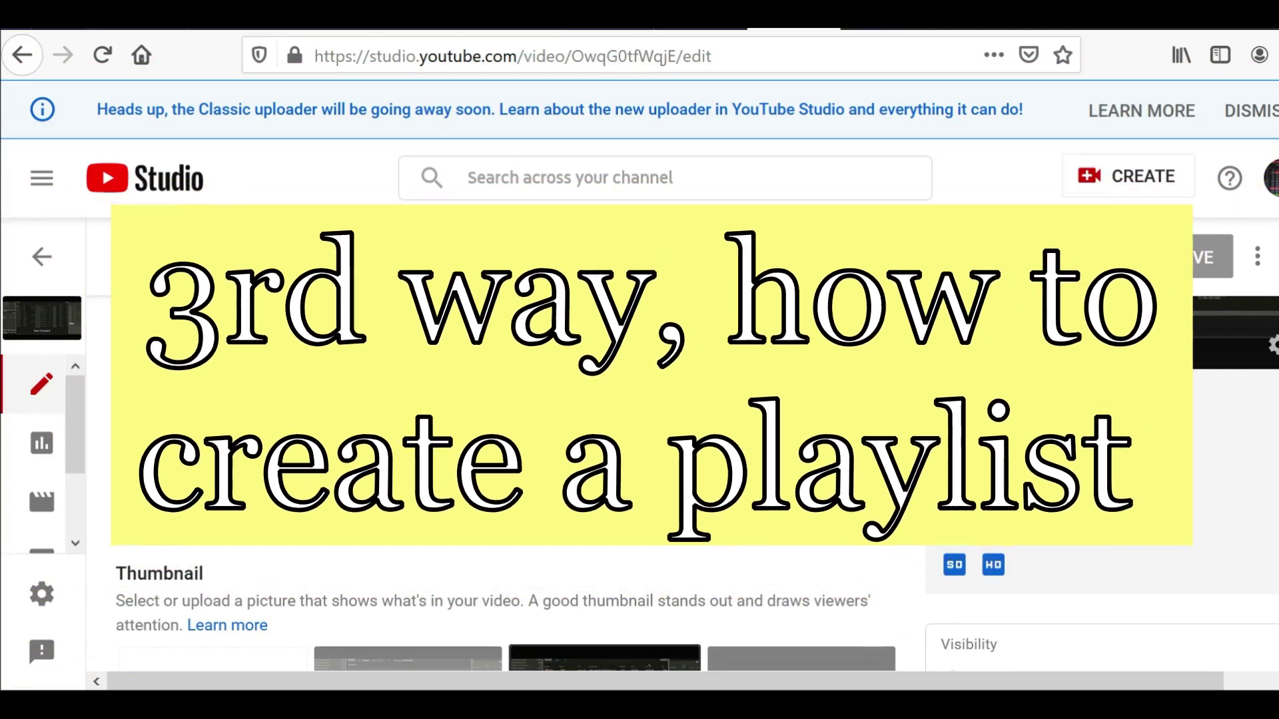
left_click(1078, 426)
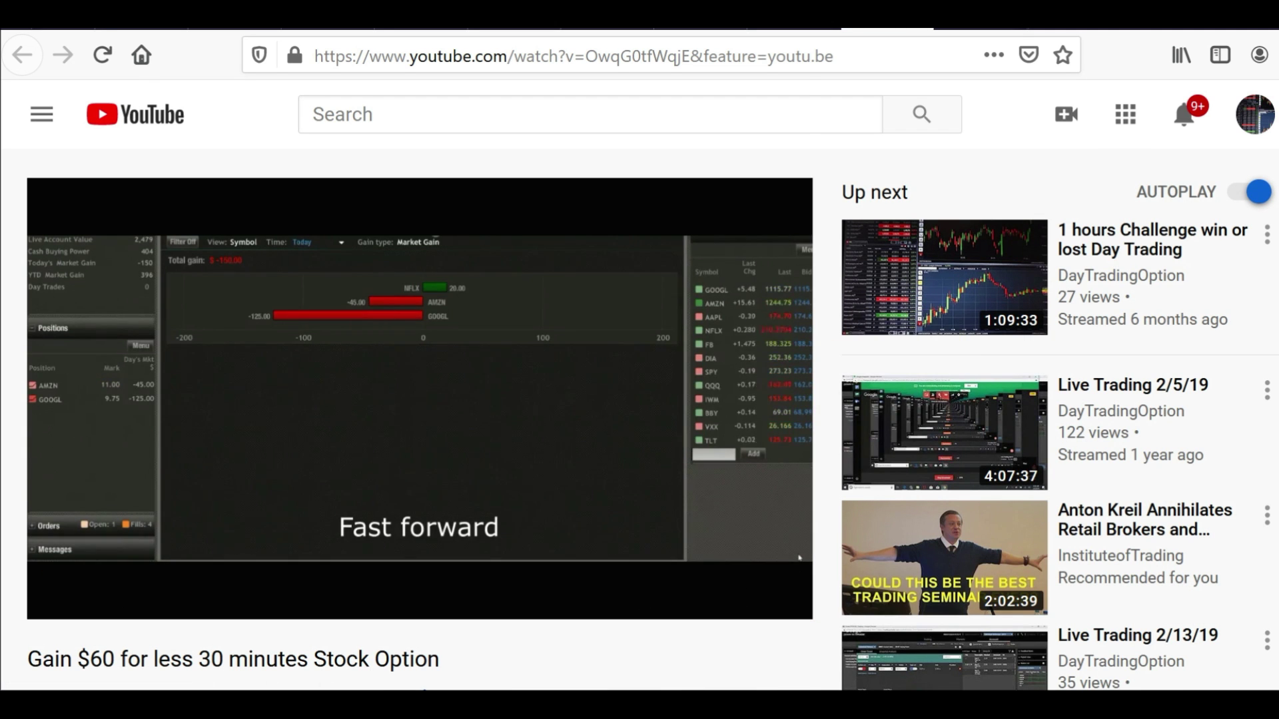
scroll(420, 399, "down", 6)
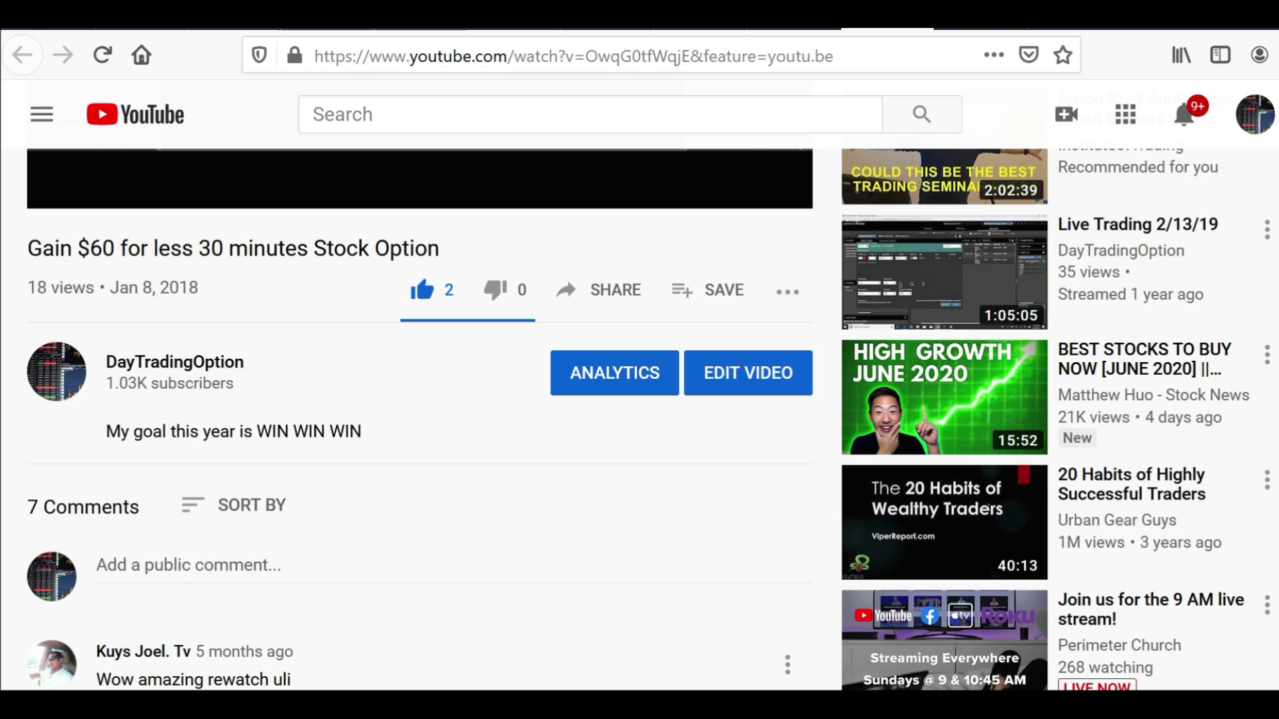
left_click(787, 292)
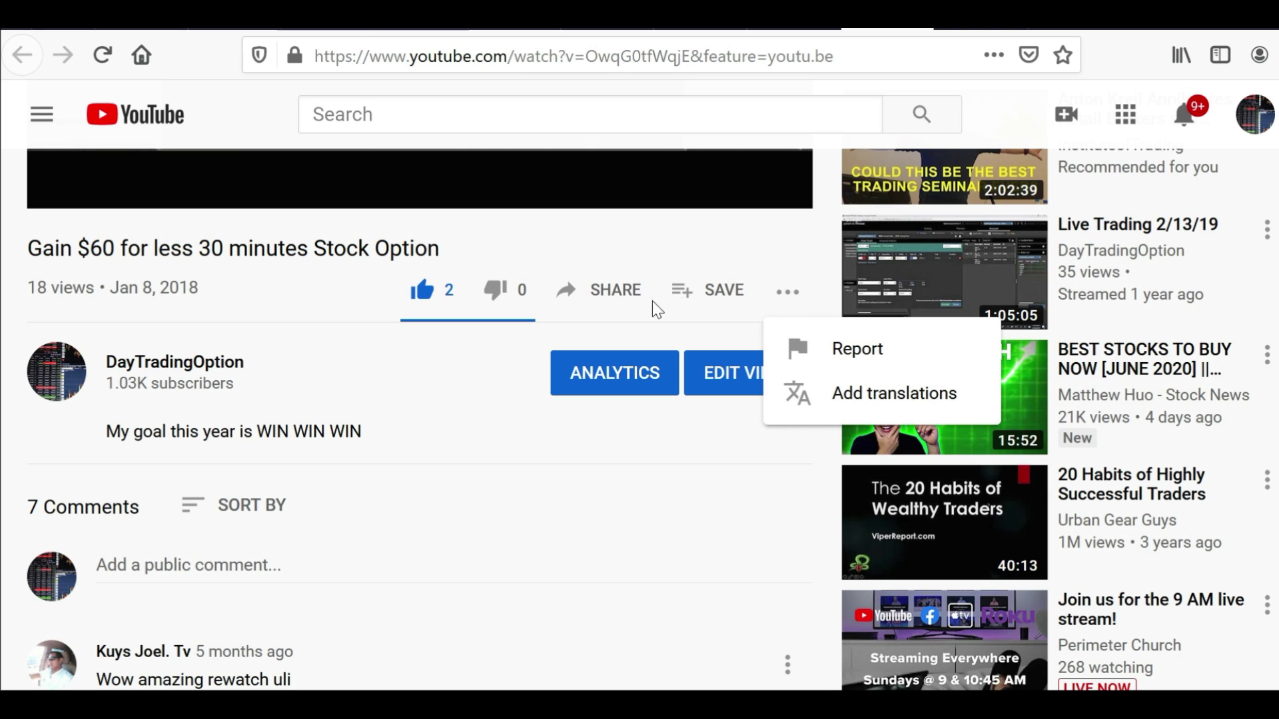
left_click(798, 310)
Save the video to Watch later and to the Test playlist
left_click(684, 299)
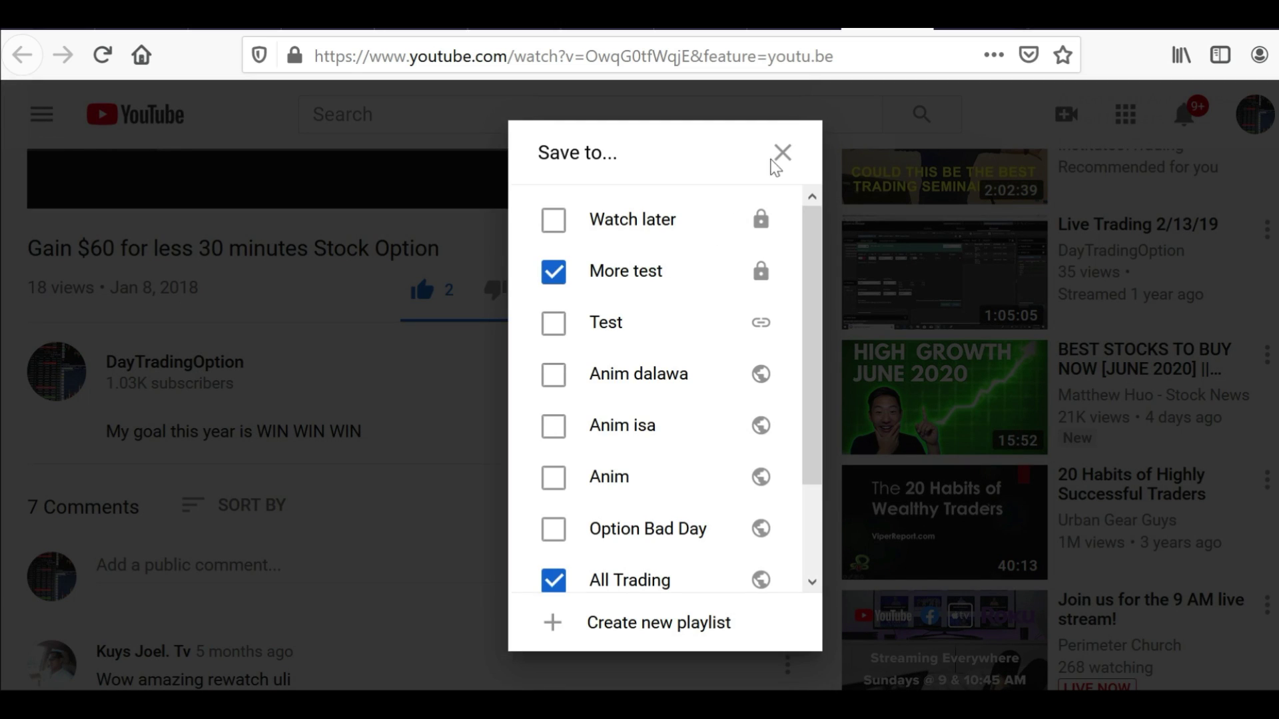
left_click(774, 161)
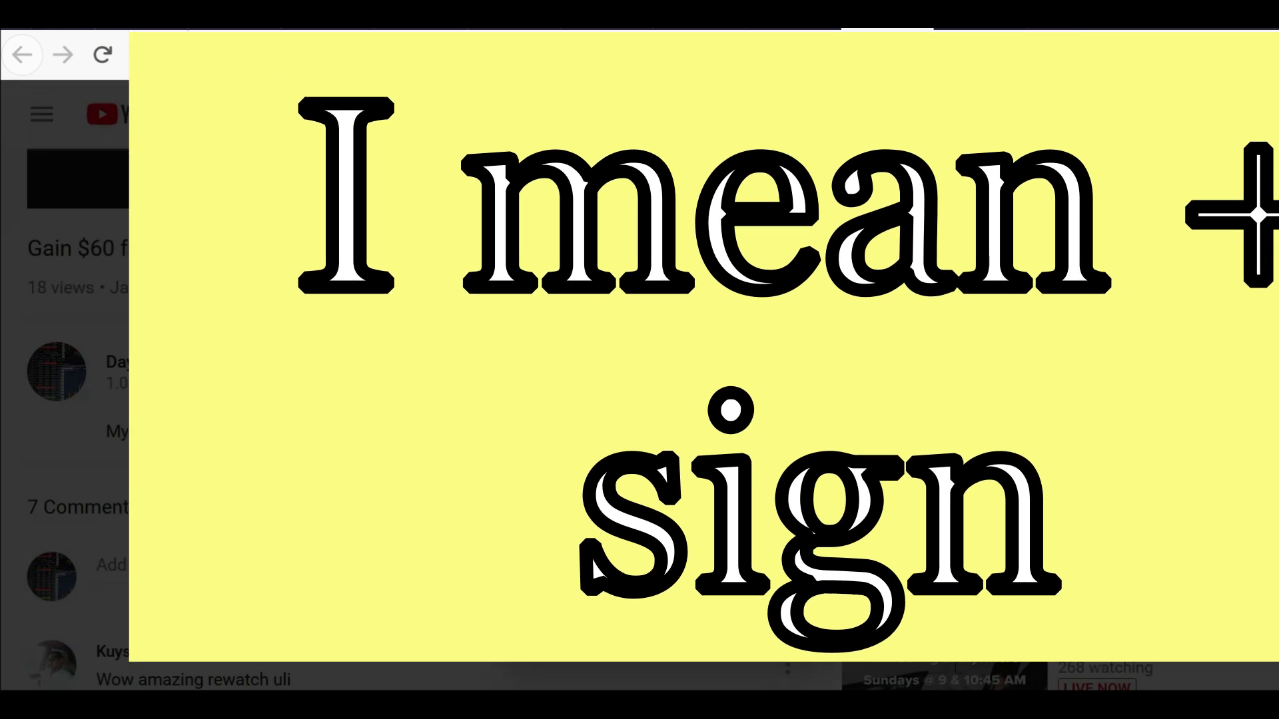
scroll(824, 526, "down", 2)
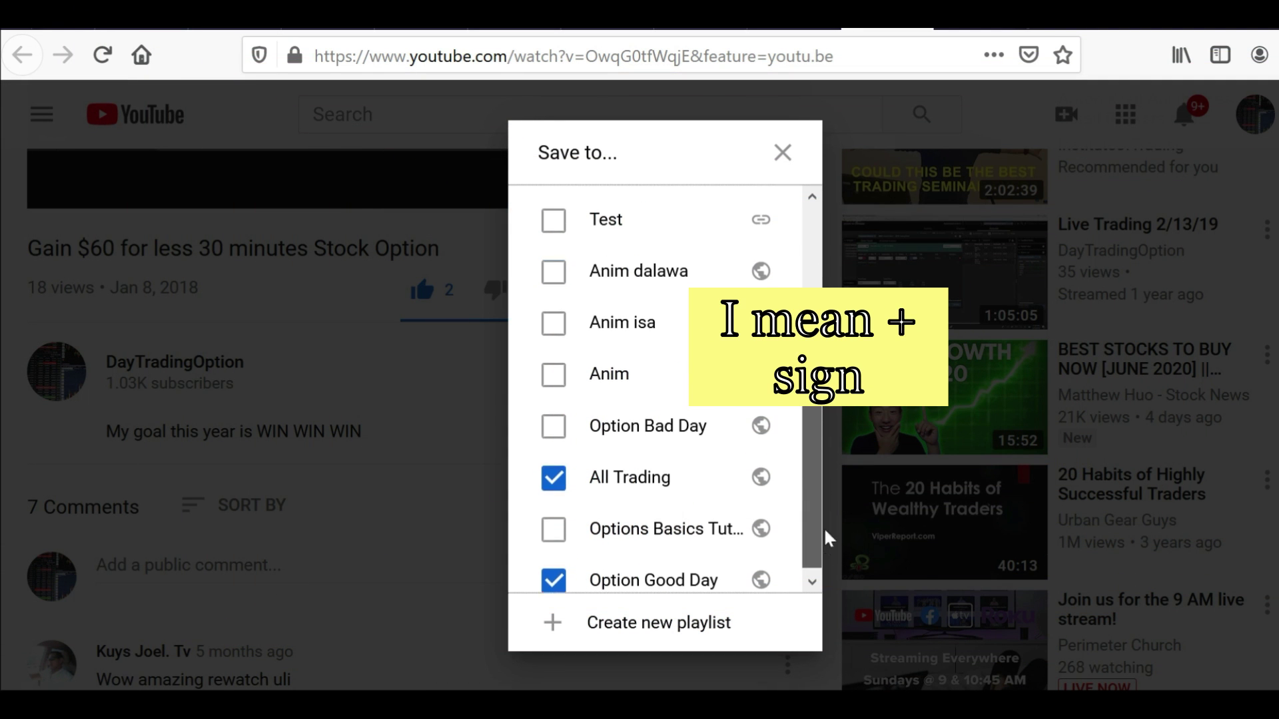
scroll(825, 538, "up", 2)
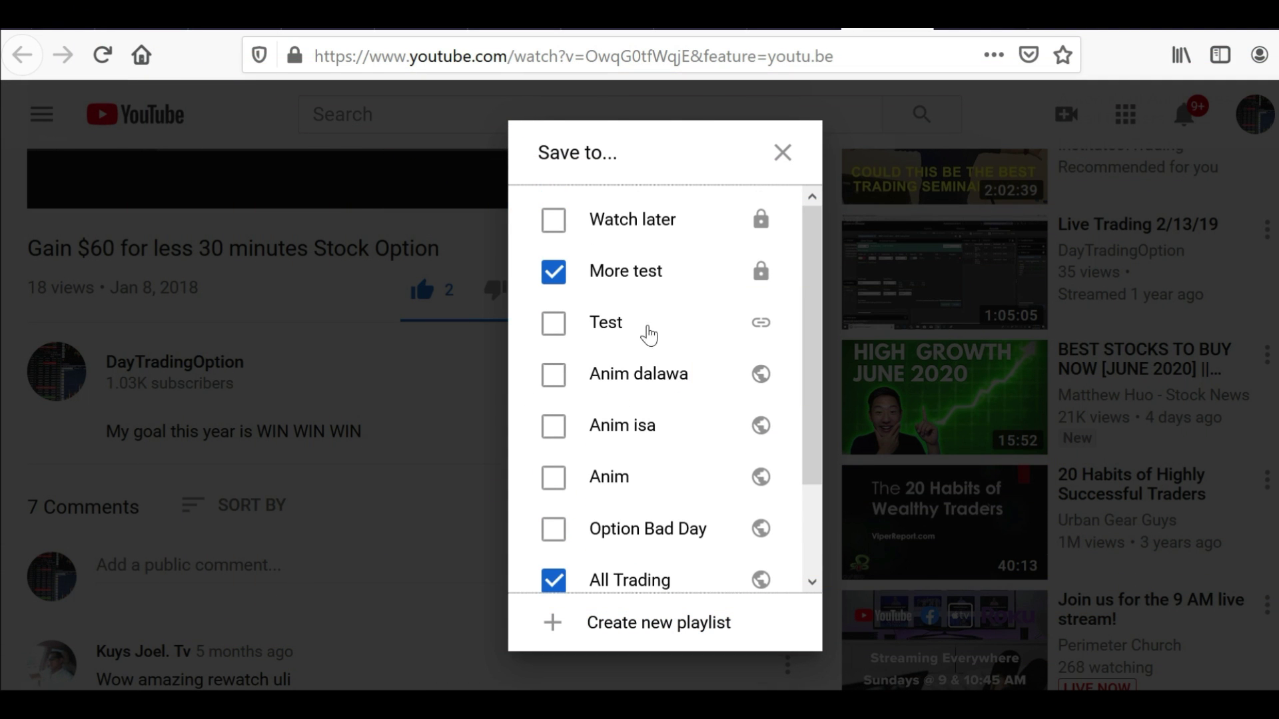
left_click(553, 221)
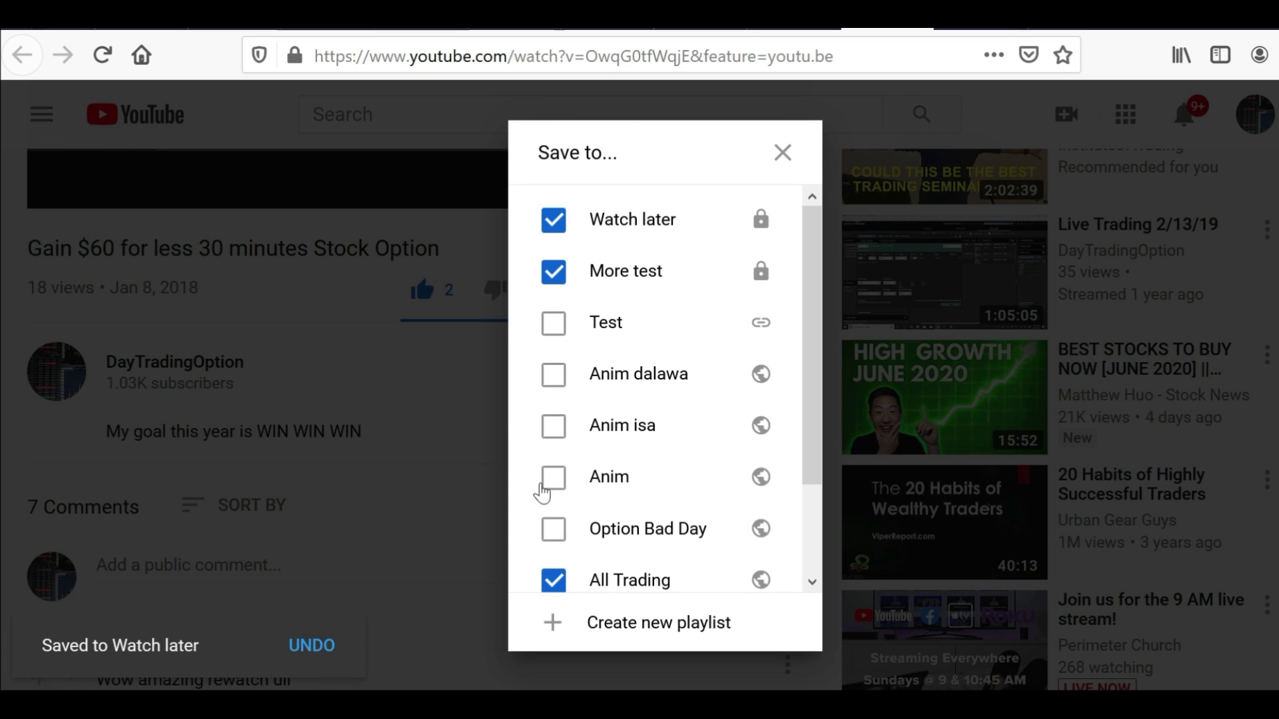
left_click(553, 323)
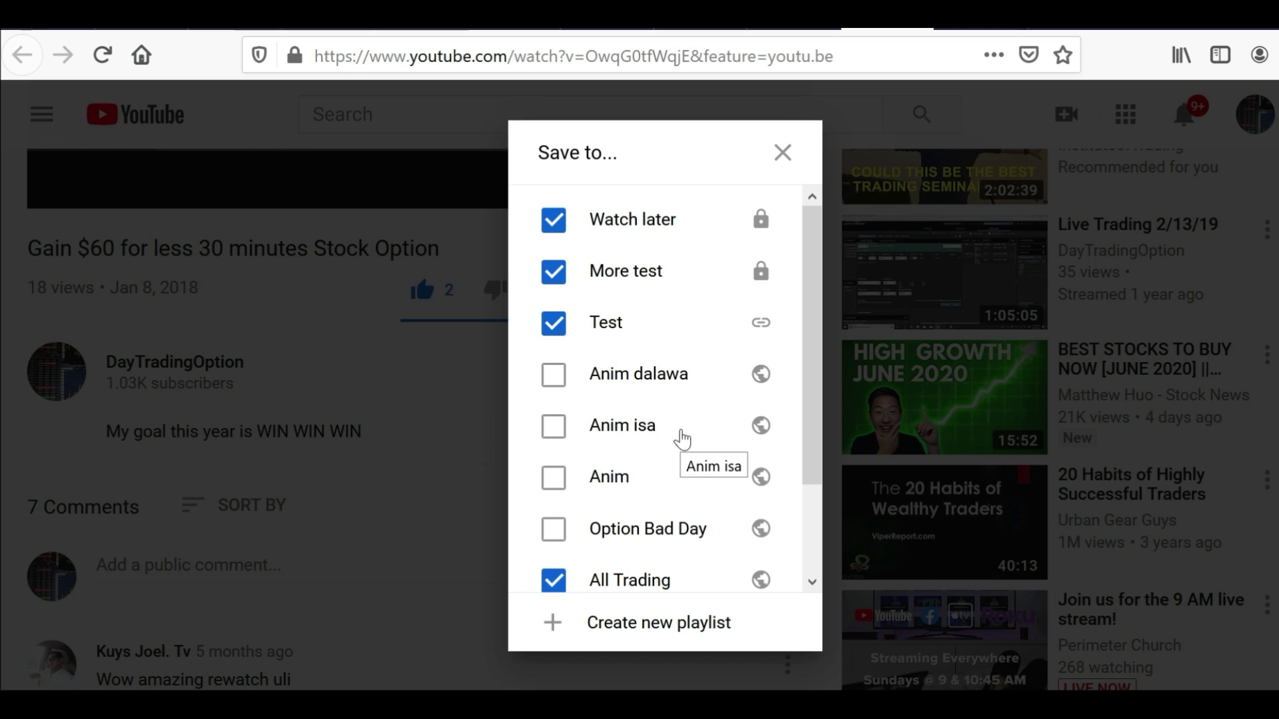
Create a new playlist named 'testing' containing this video
left_click(631, 630)
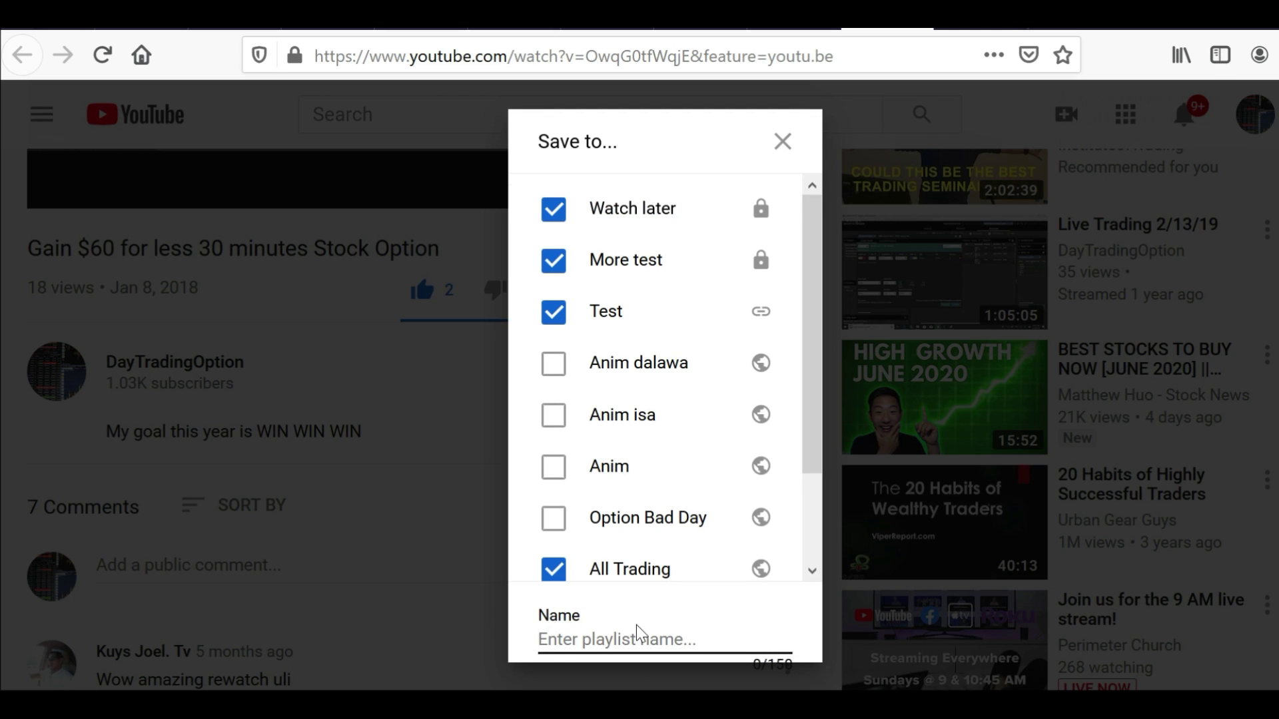
type("testing")
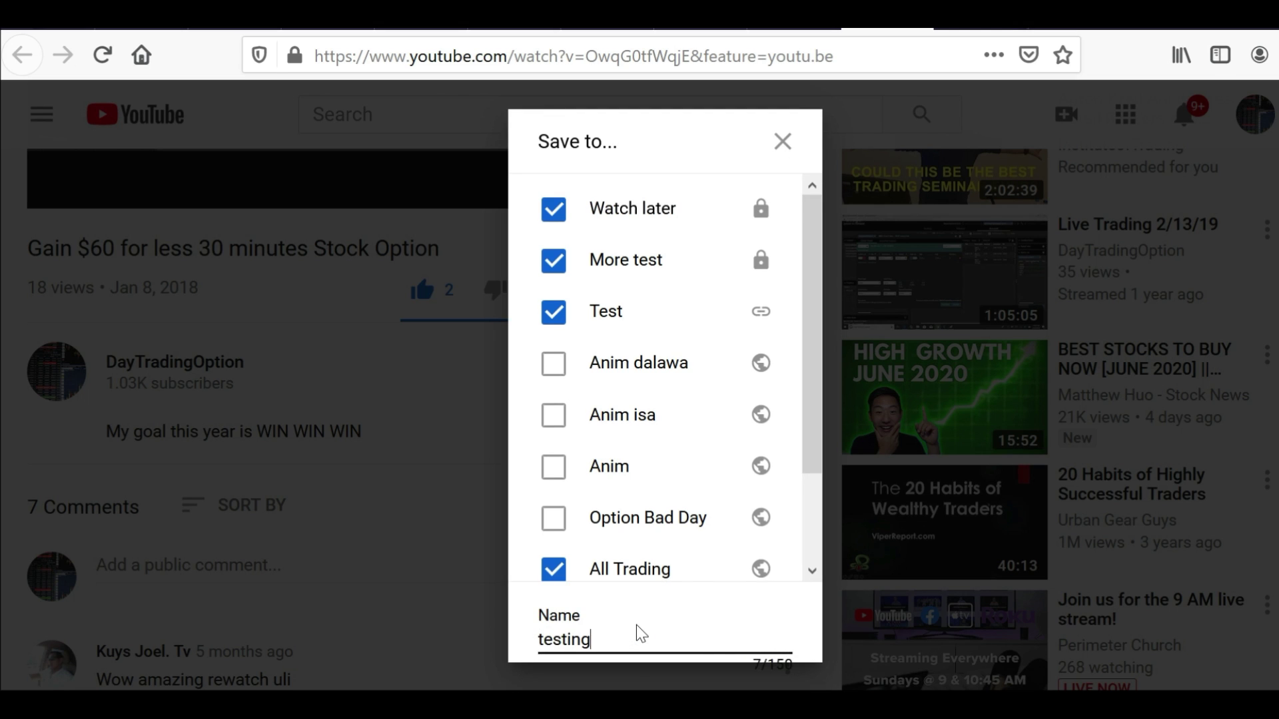
left_click_drag(808, 448, 824, 522)
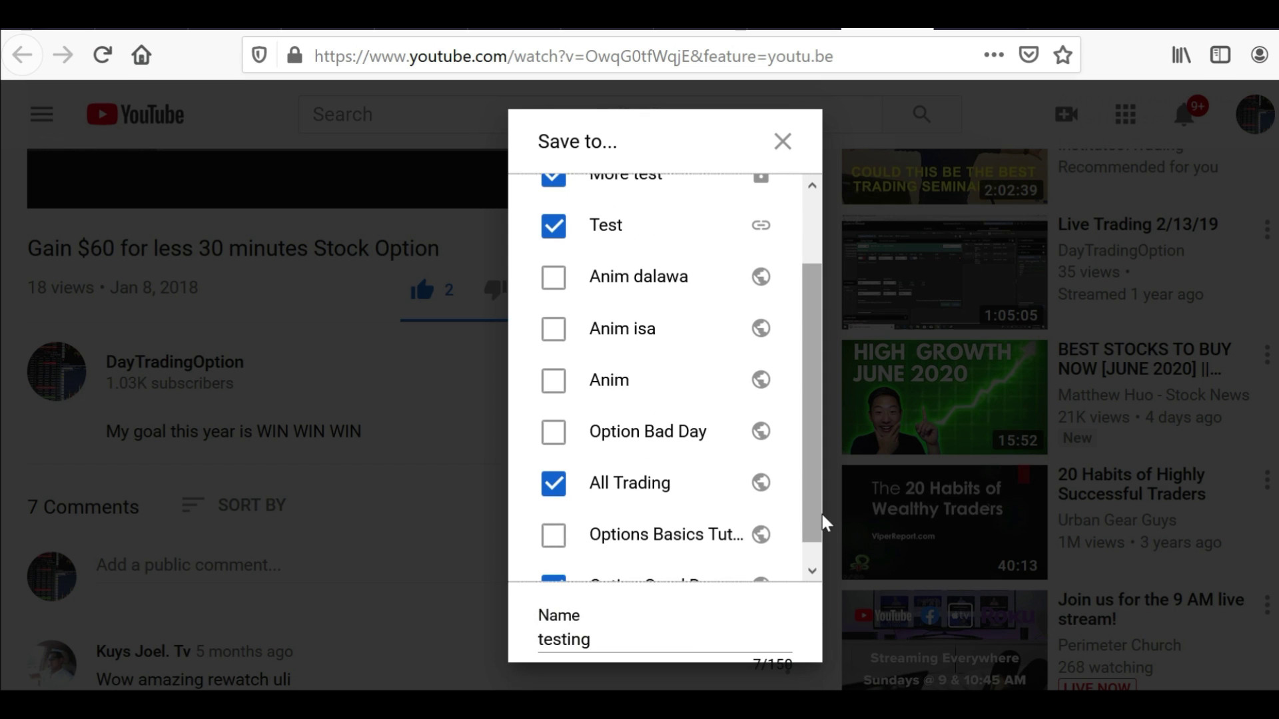
scroll(266, 399, "down", 5)
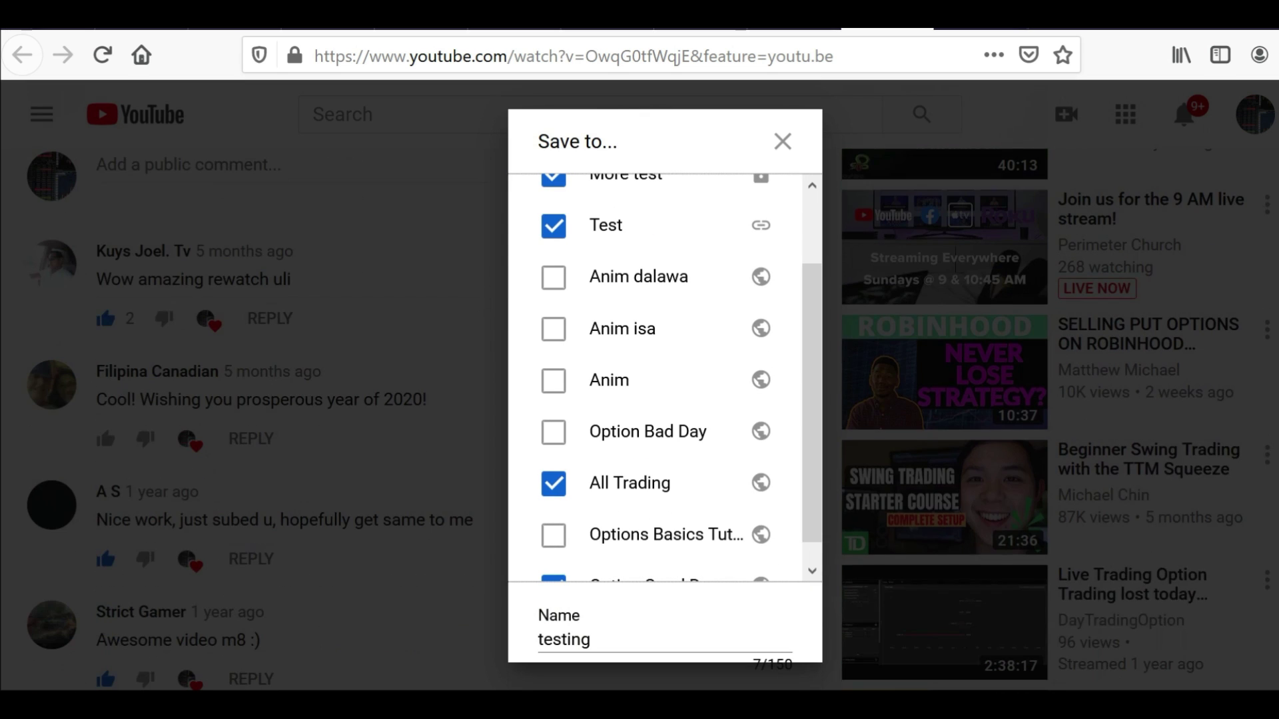
key("Return")
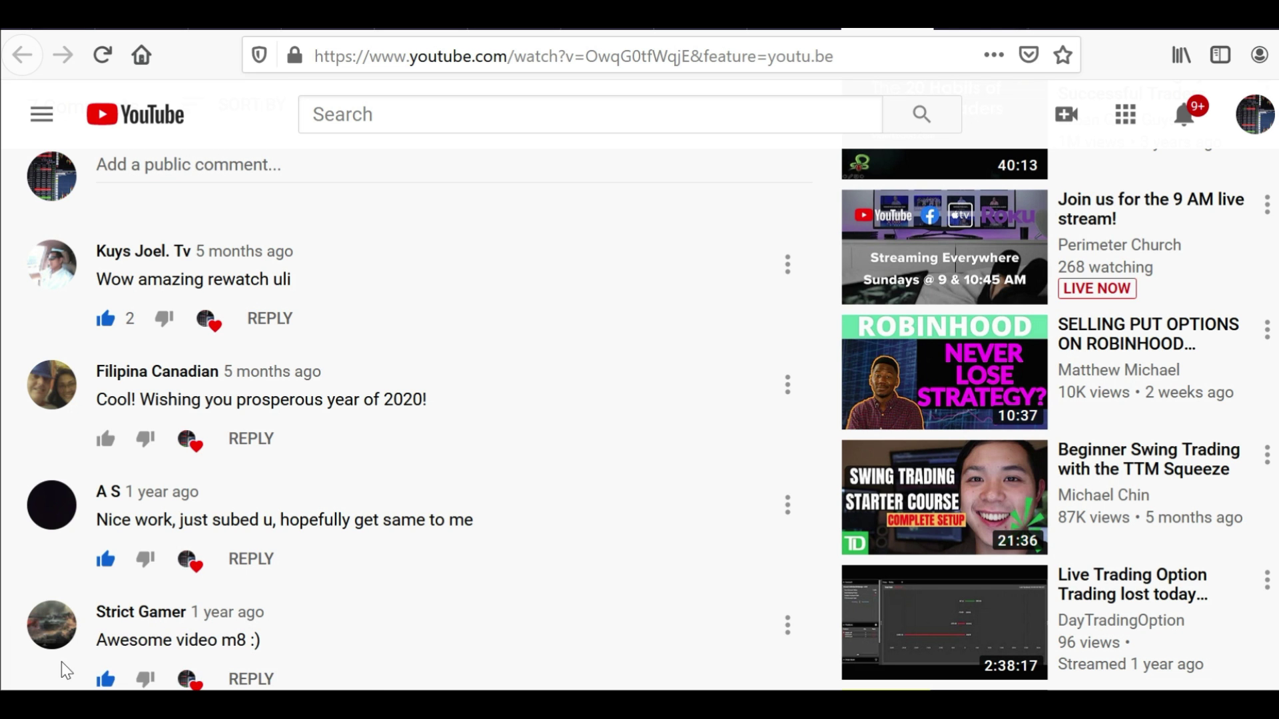
Toggle the video out of and back into 'testing', then close the Save-to list
scroll(400, 467, "up", 10)
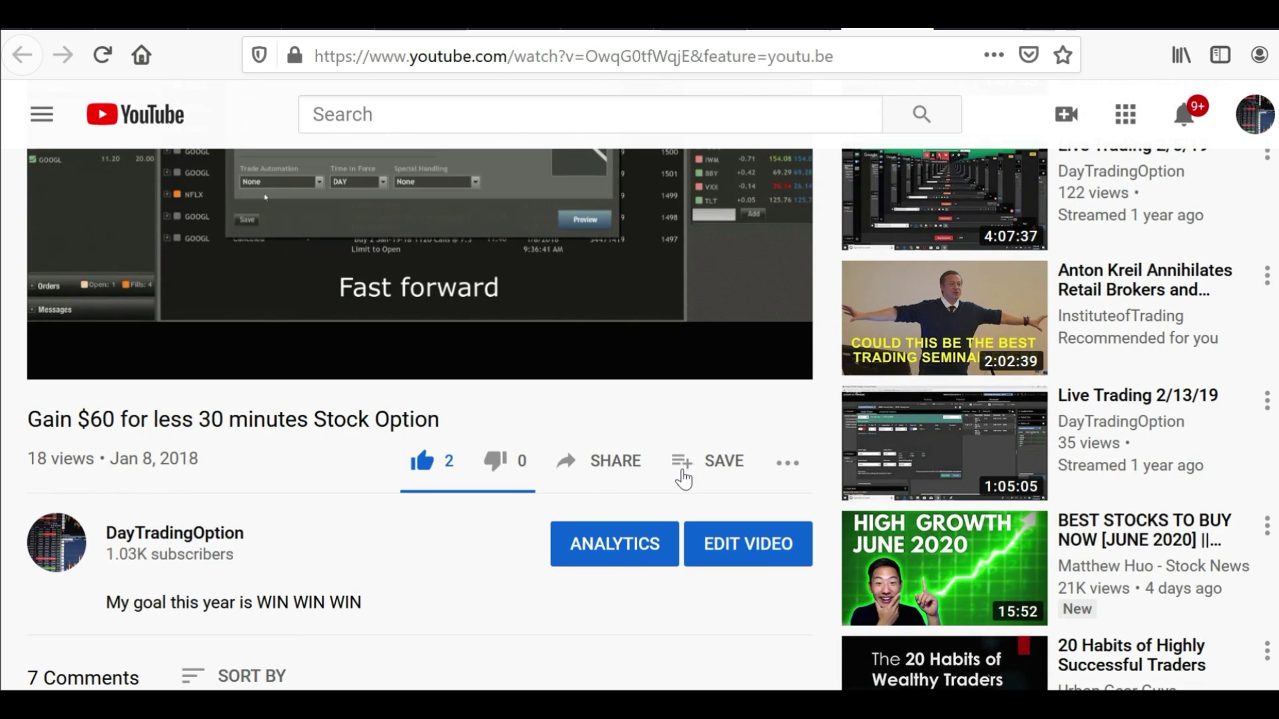
left_click(680, 473)
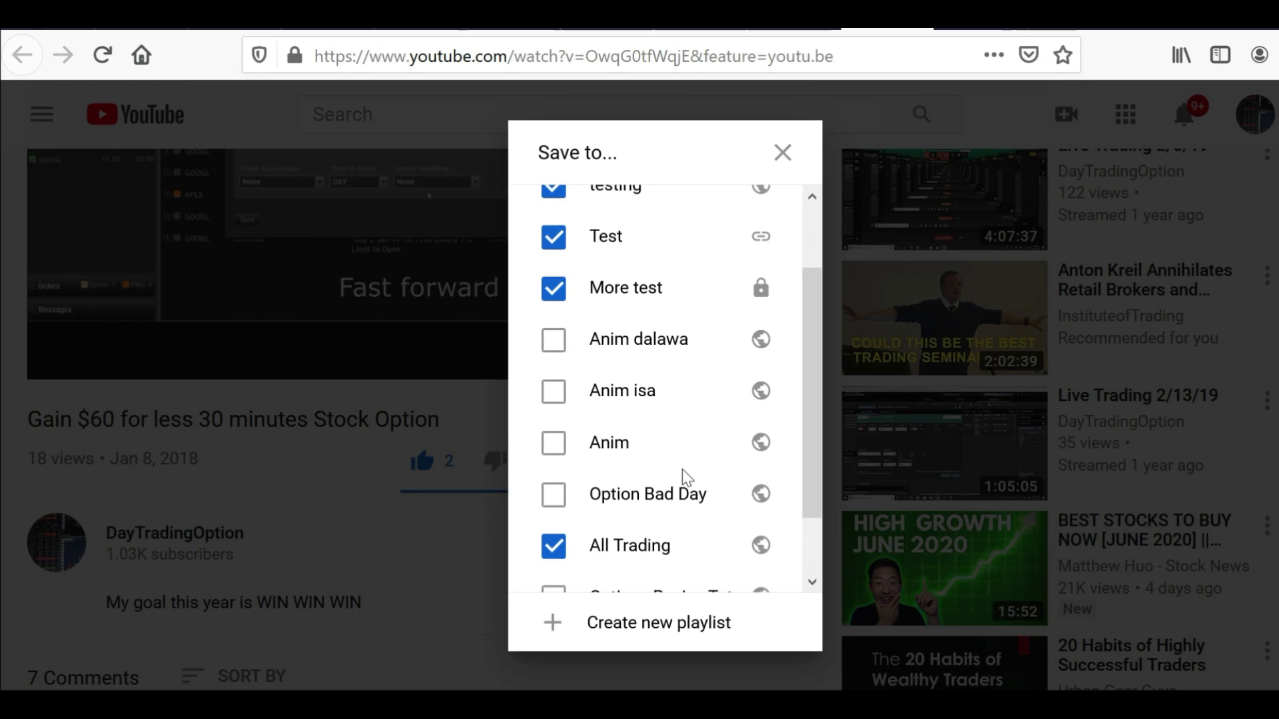
left_click_drag(818, 383, 806, 294)
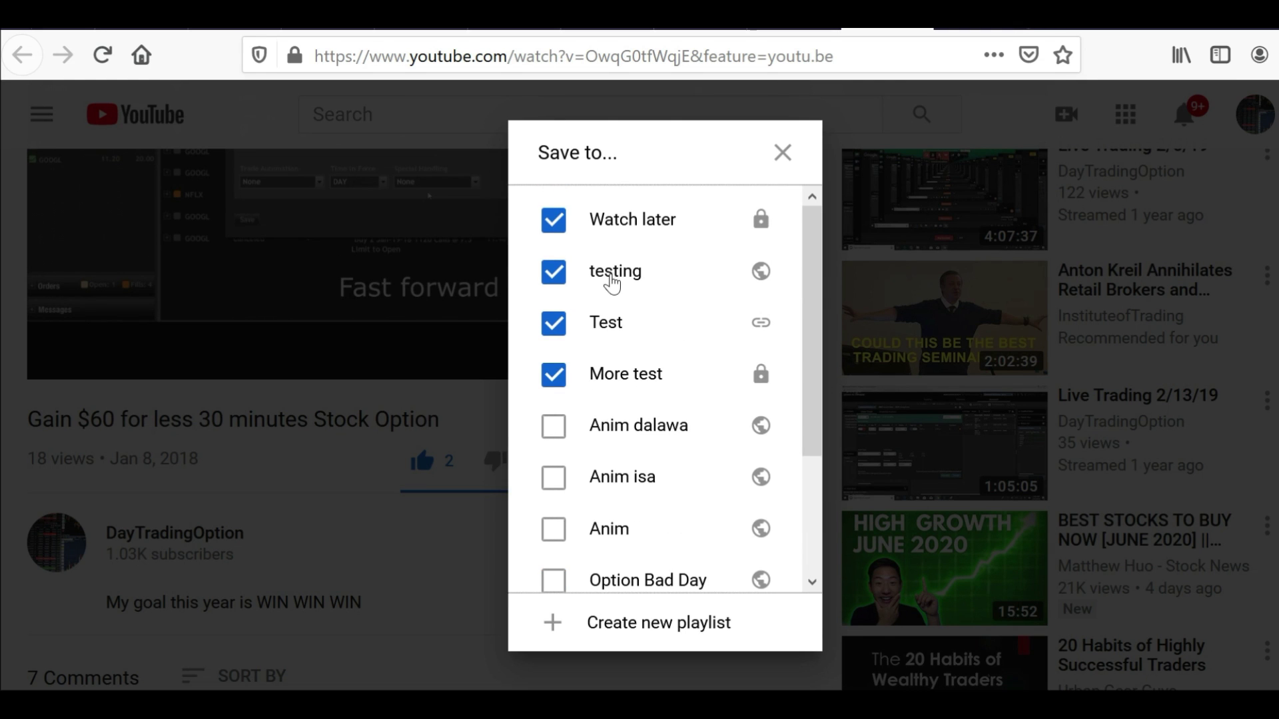
left_click(756, 280)
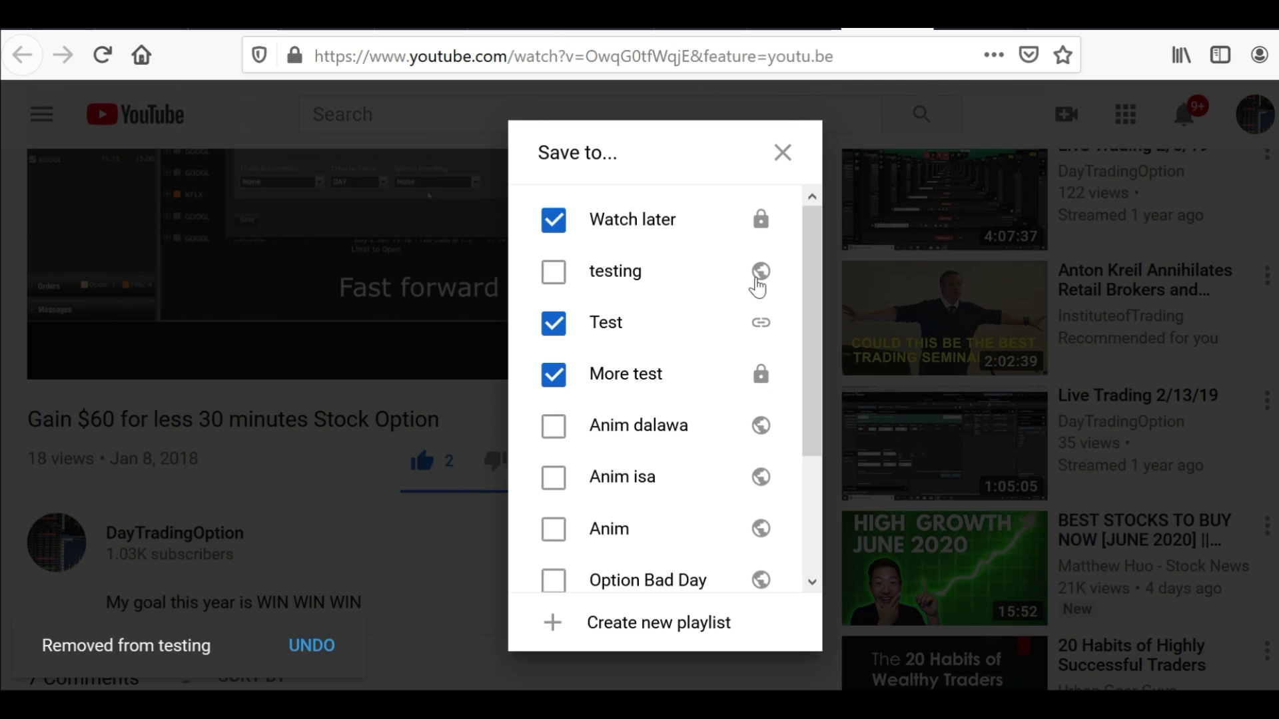
left_click(757, 285)
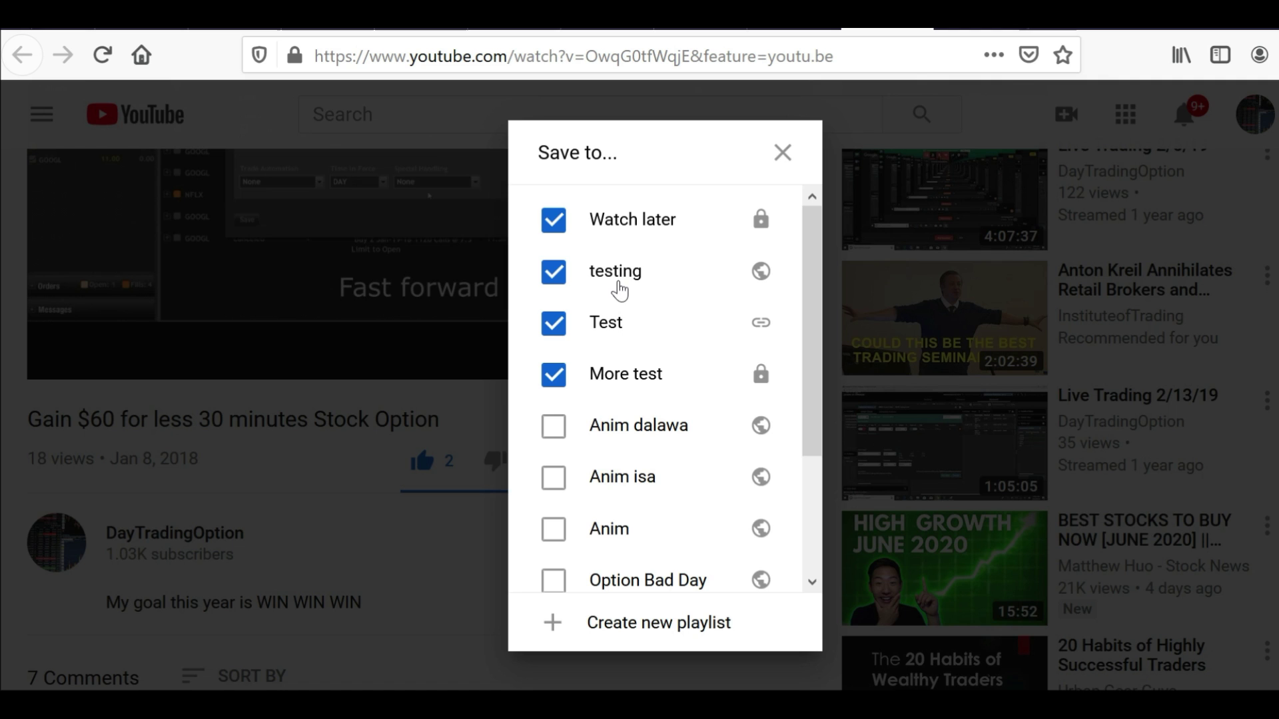
left_click(1237, 136)
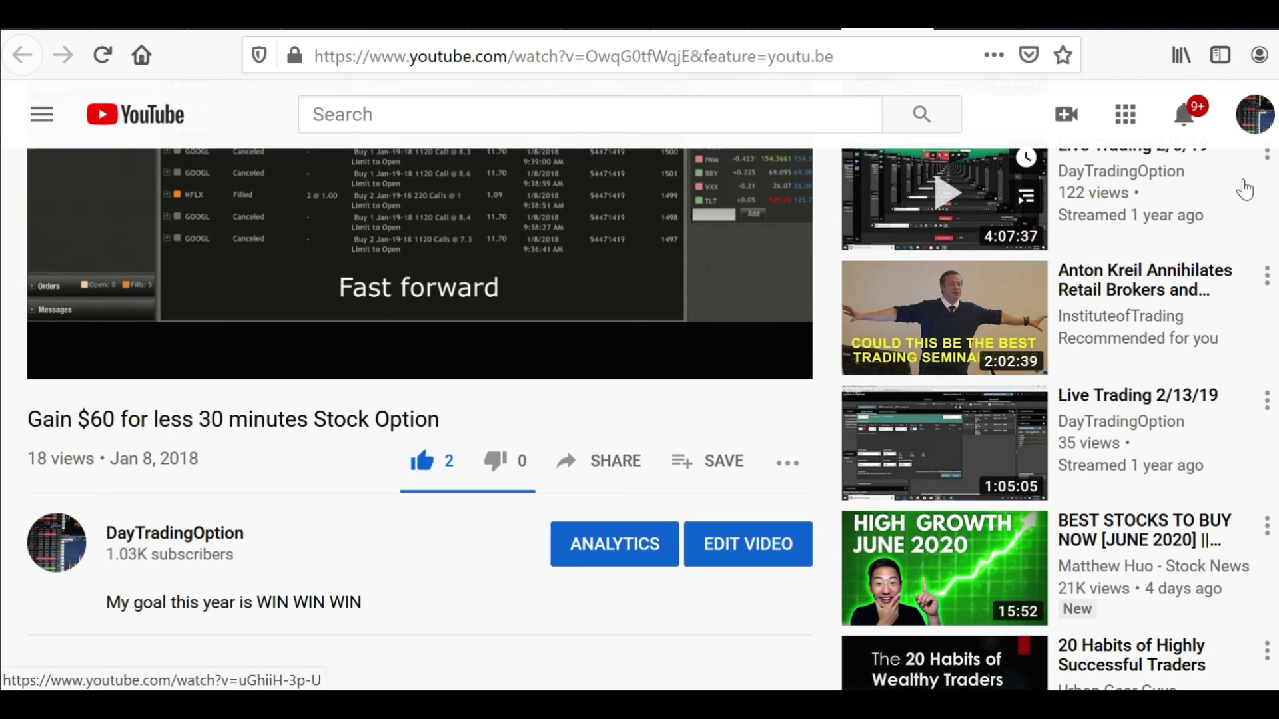
Go to your channel's Playlists tab and browse the playlist list
left_click(1256, 119)
left_click(1013, 255)
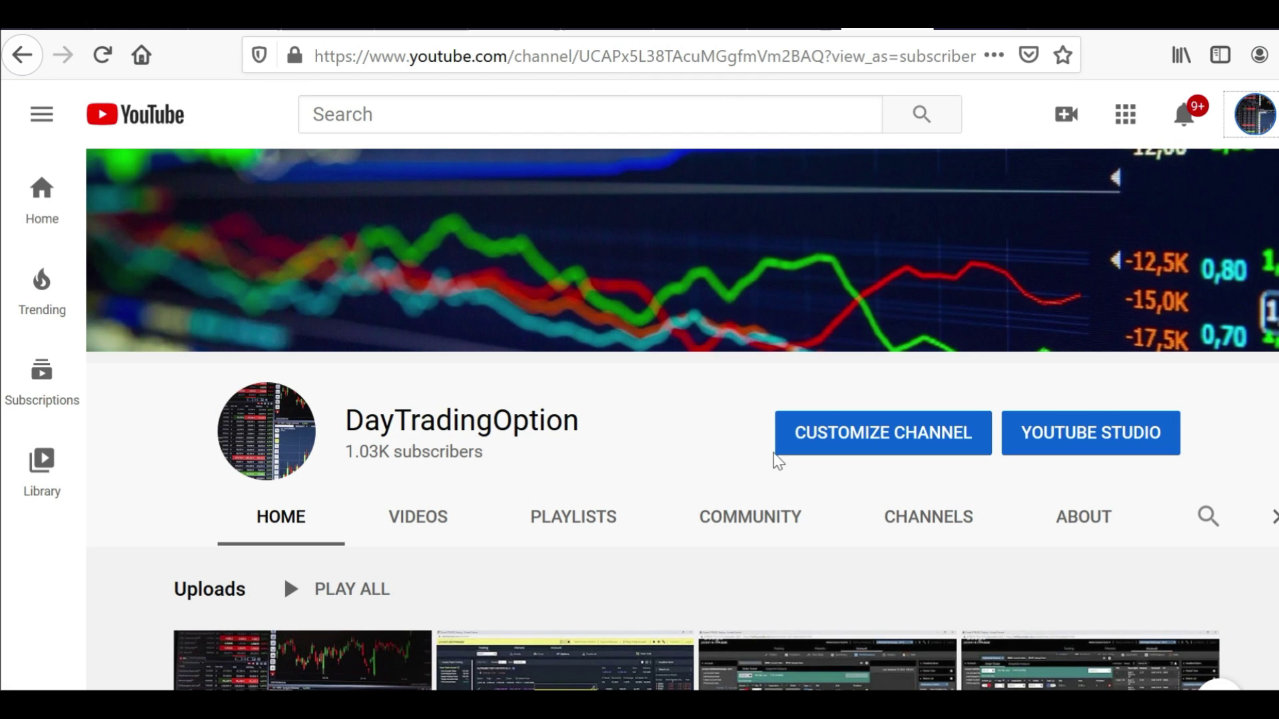
left_click(555, 526)
scroll(639, 400, "down", 6)
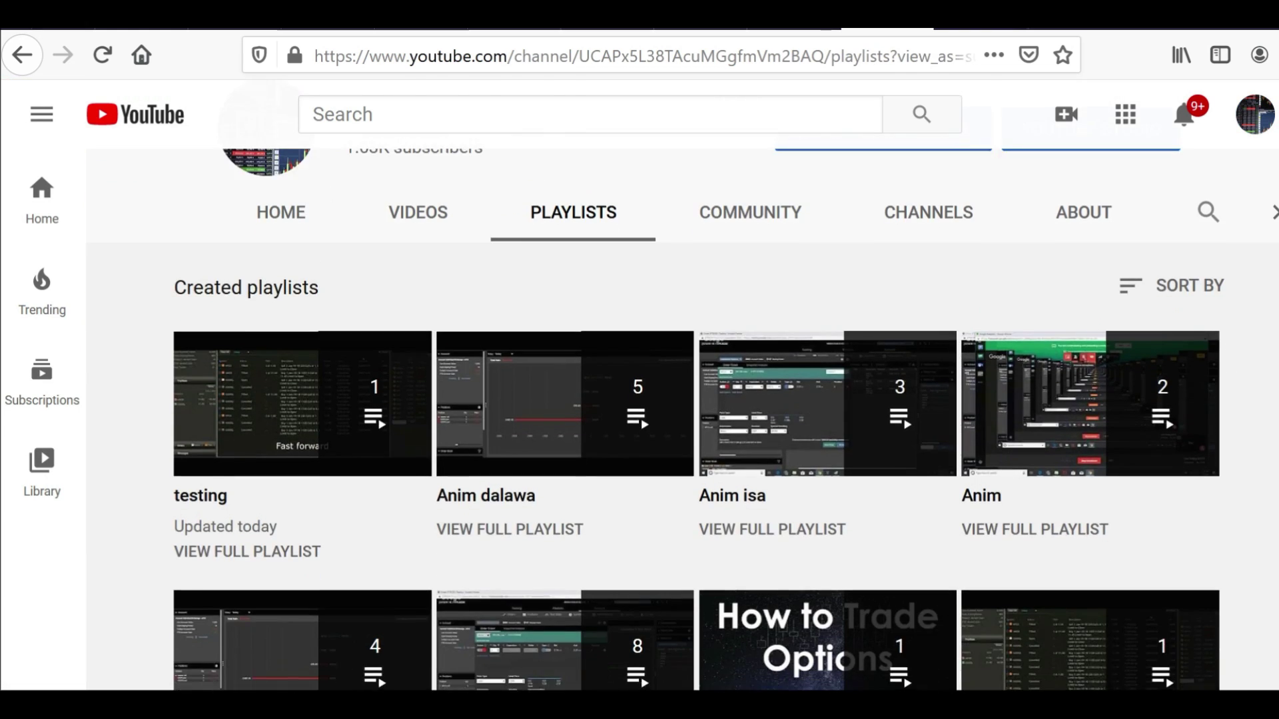
scroll(639, 400, "up", 1)
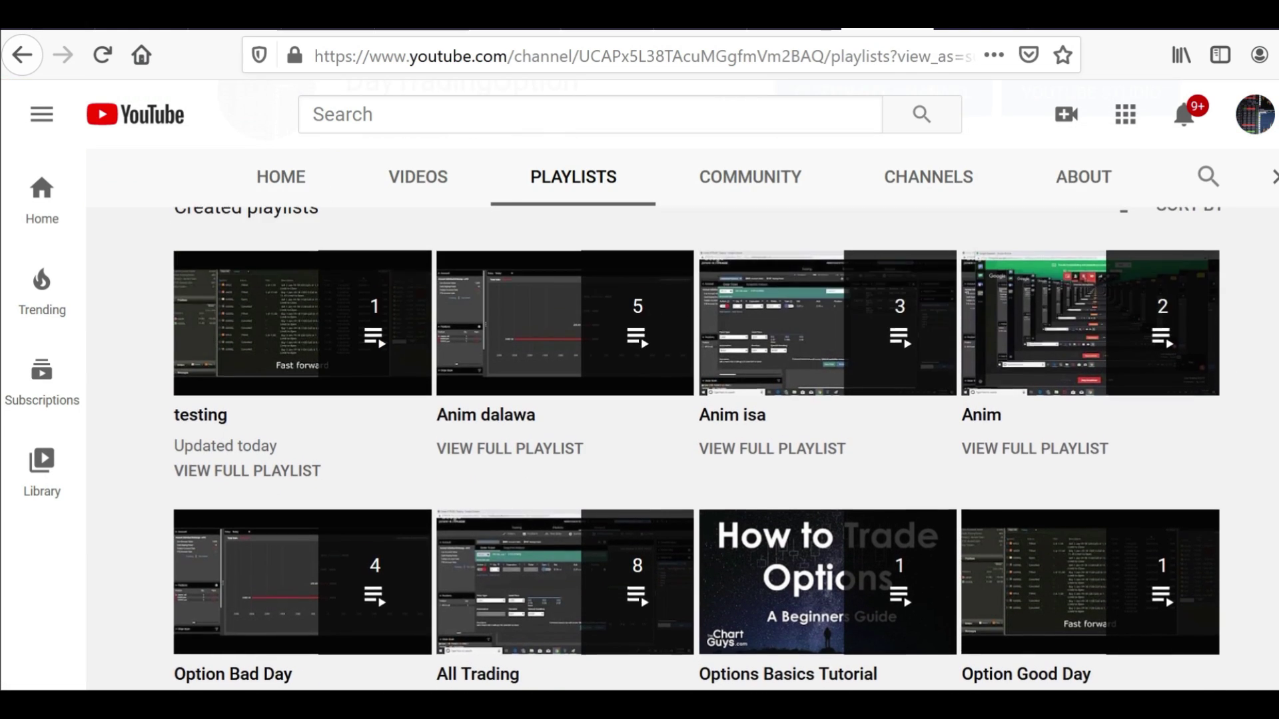
scroll(639, 399, "up", 1)
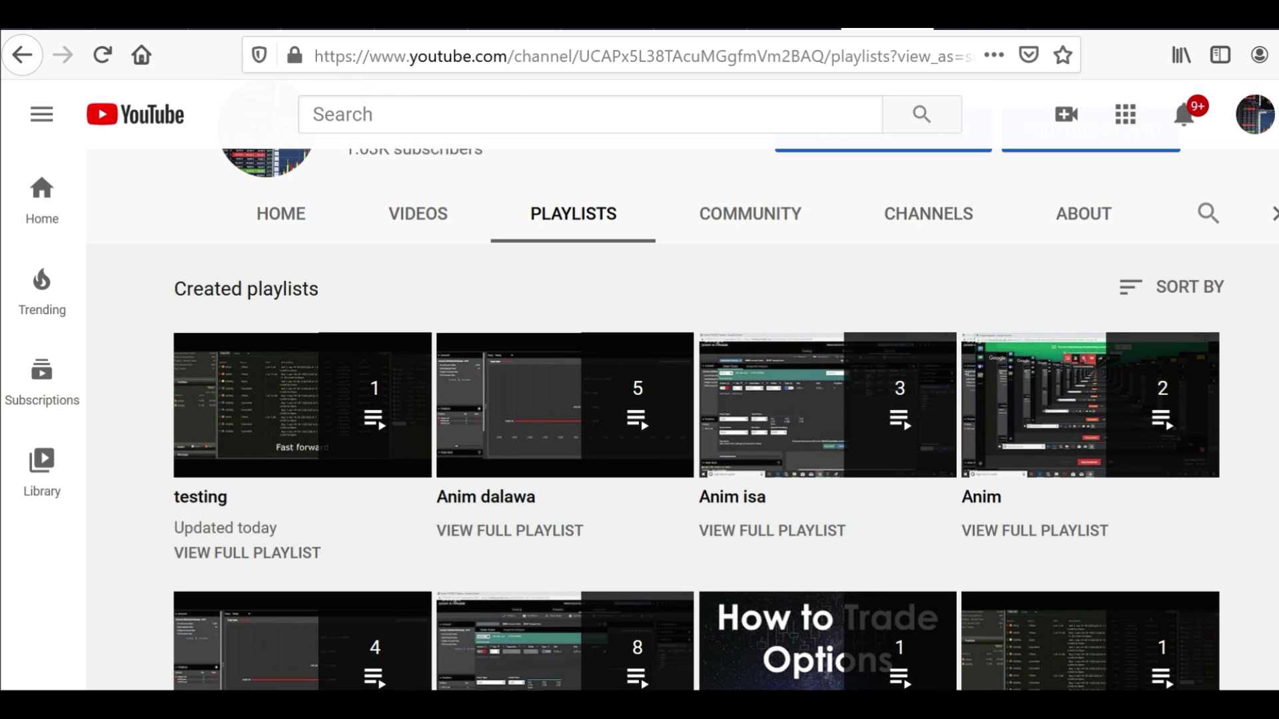
scroll(784, 409, "up", 1)
scroll(785, 408, "down", 3)
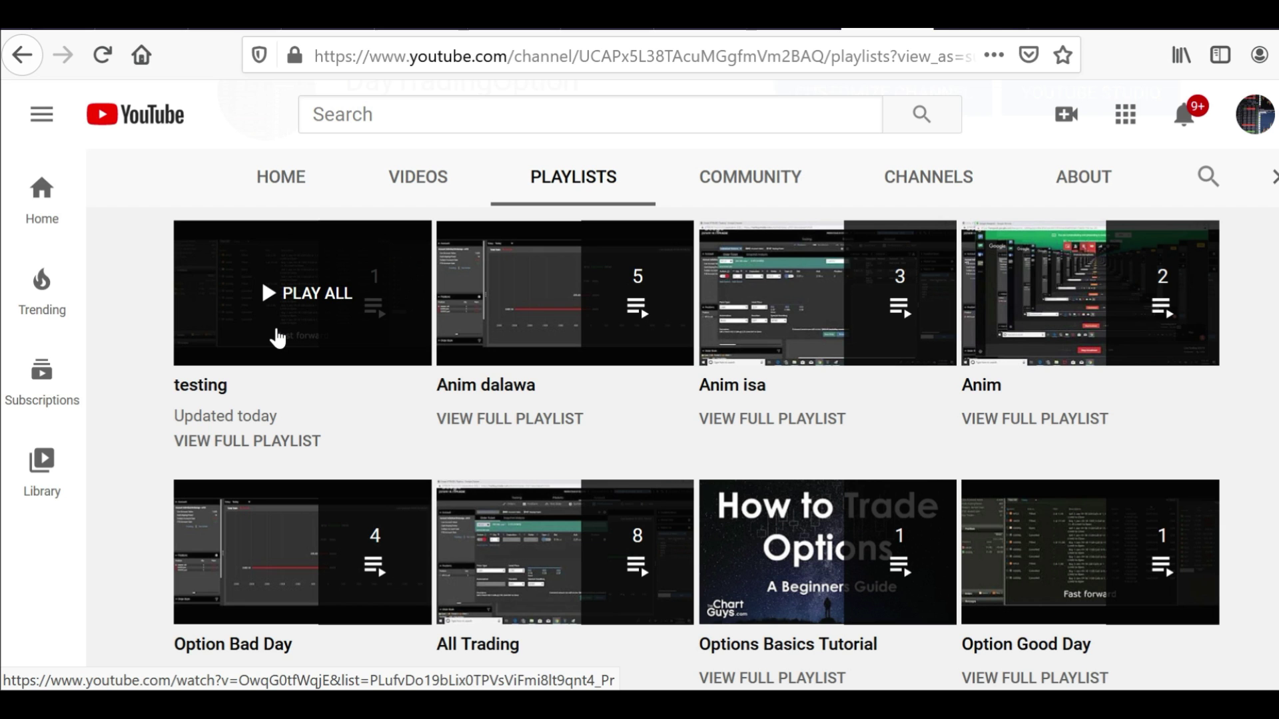
scroll(337, 322, "up", 2)
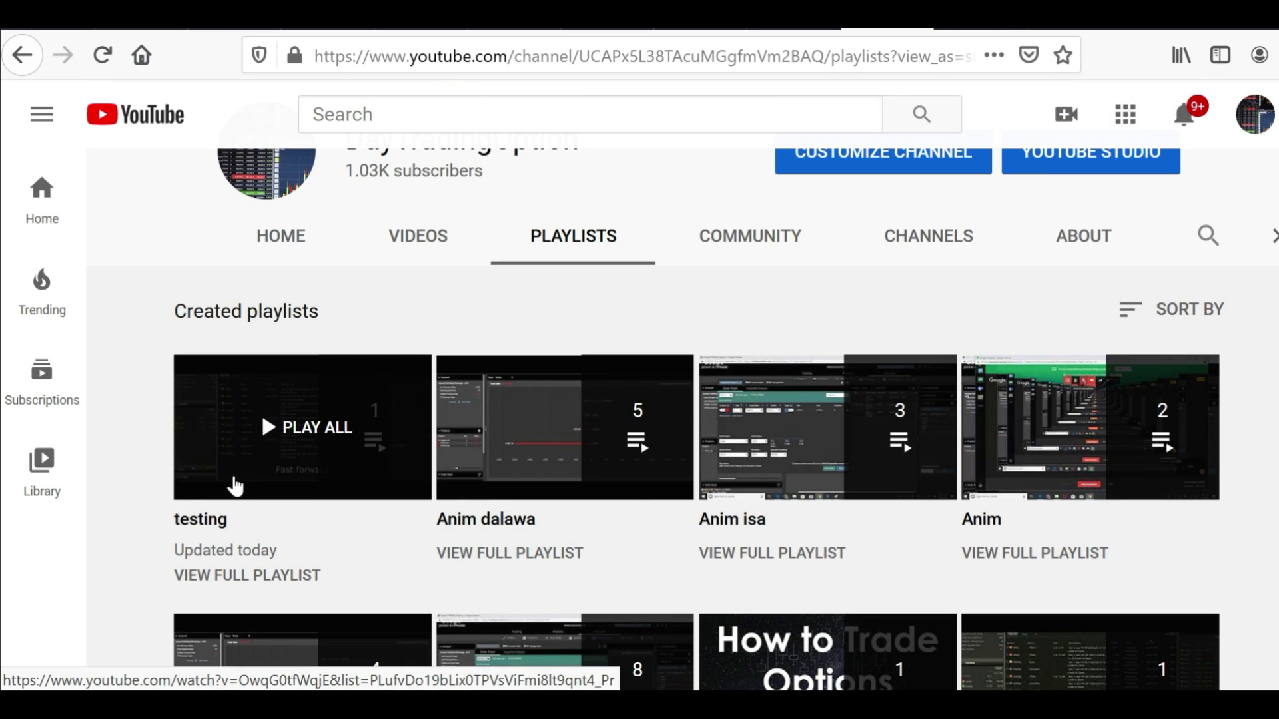
Preview the 'testing' playlist, close the miniplayer, and open Customize Channel's Created playlists
left_click(193, 529)
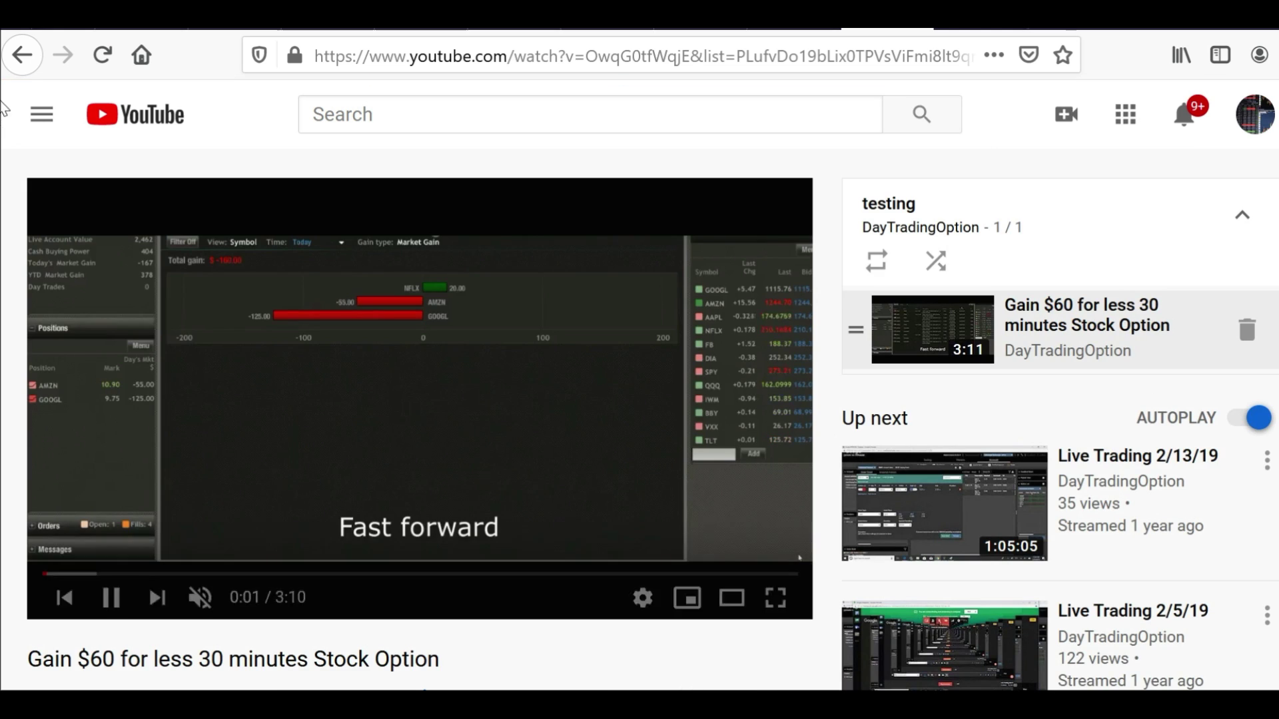
left_click(24, 64)
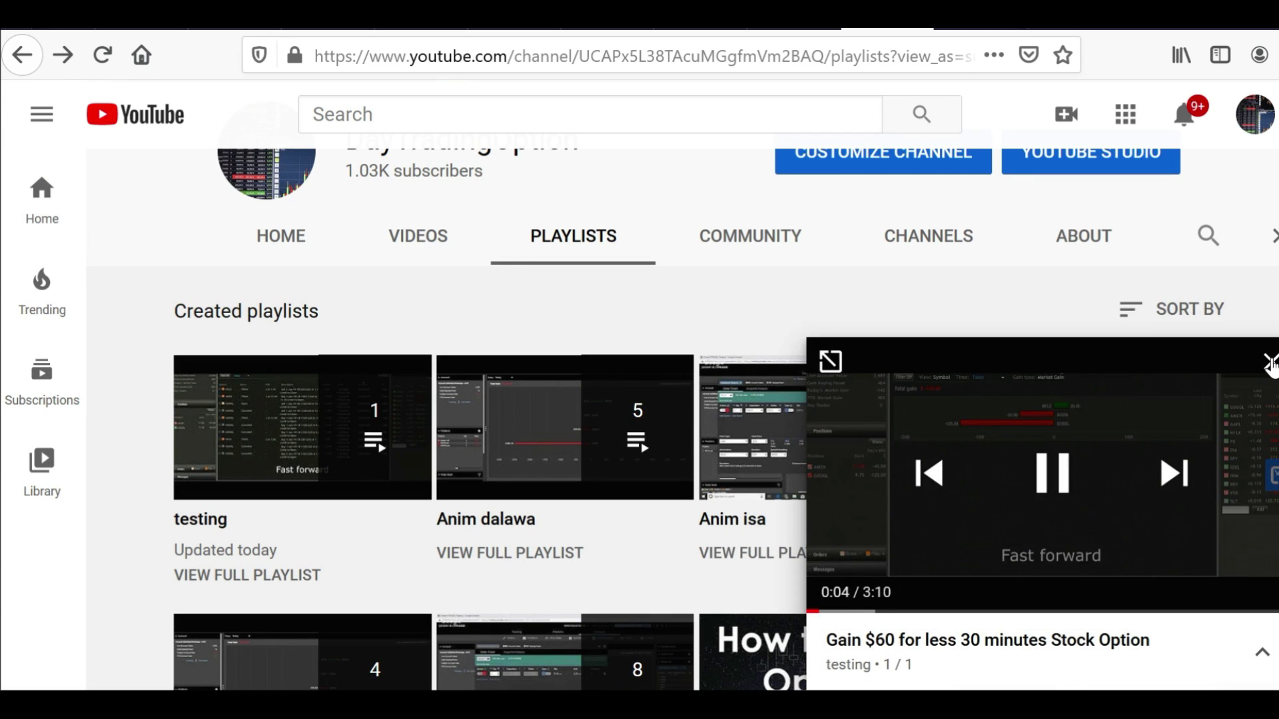
left_click(1270, 363)
scroll(904, 280, "up", 2)
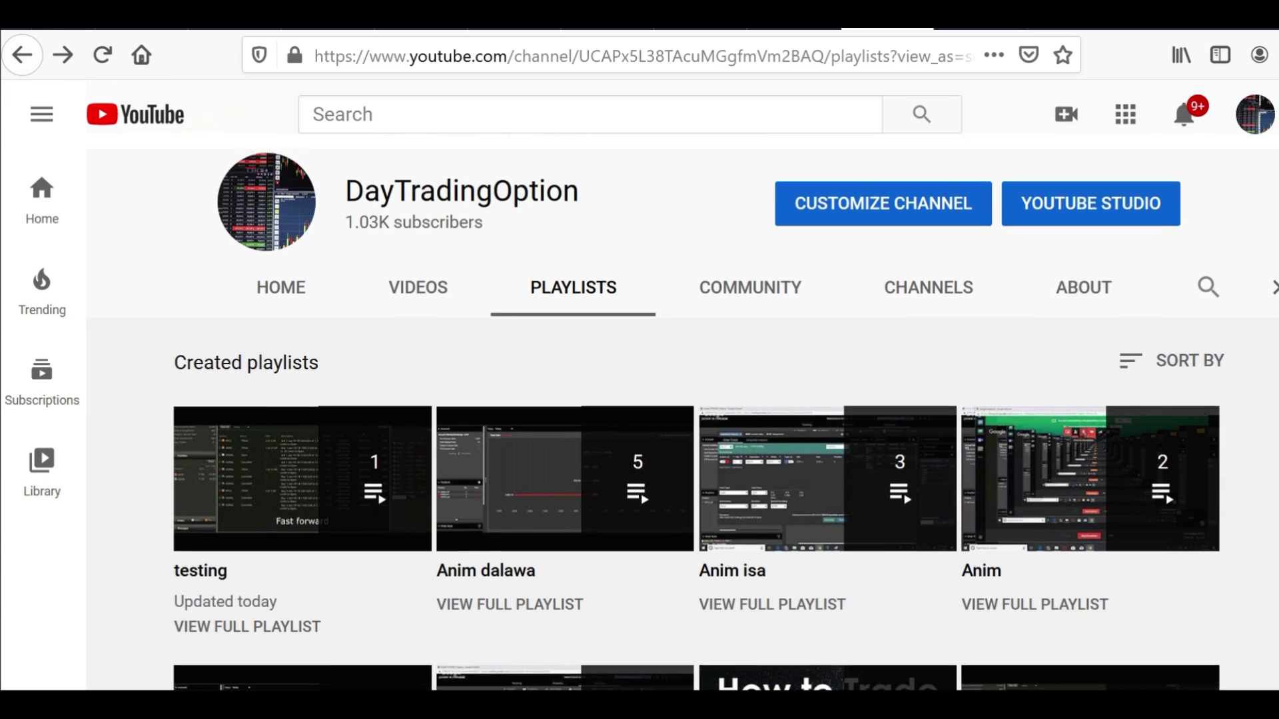
left_click(903, 226)
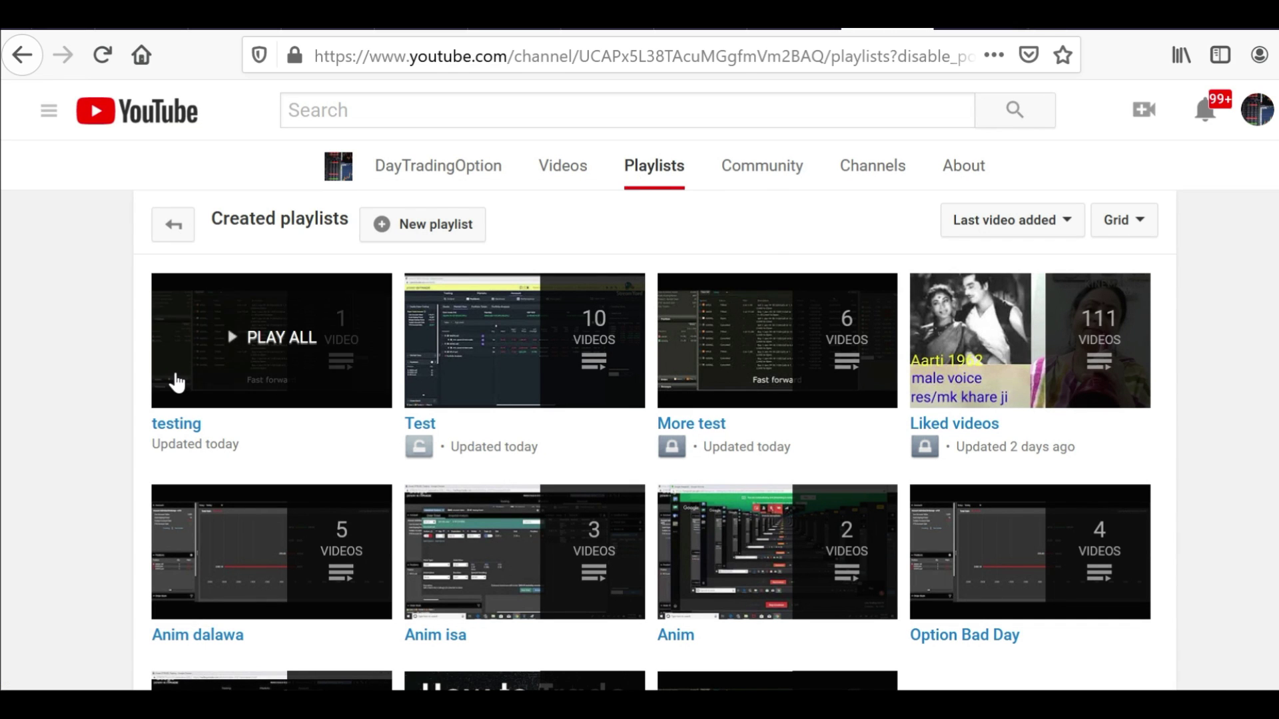
Open the 'testing' playlist's page and change its visibility from Public to Private
left_click(189, 430)
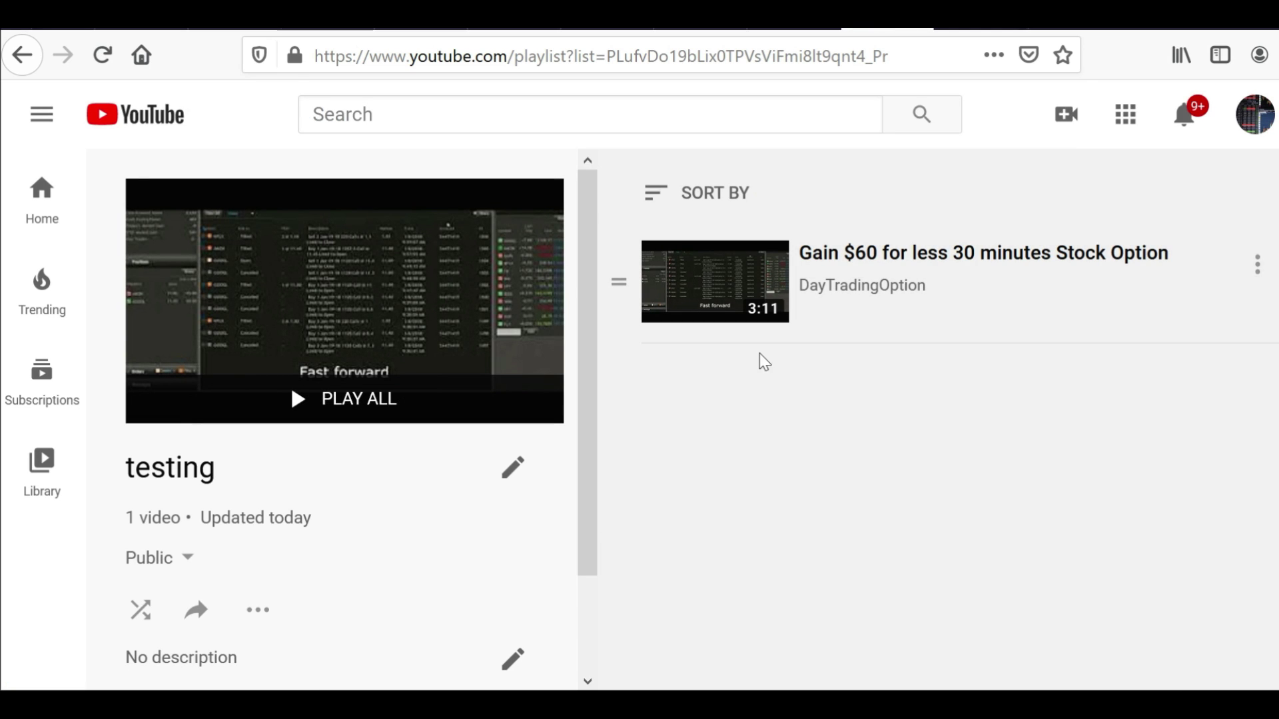
left_click_drag(590, 283, 586, 455)
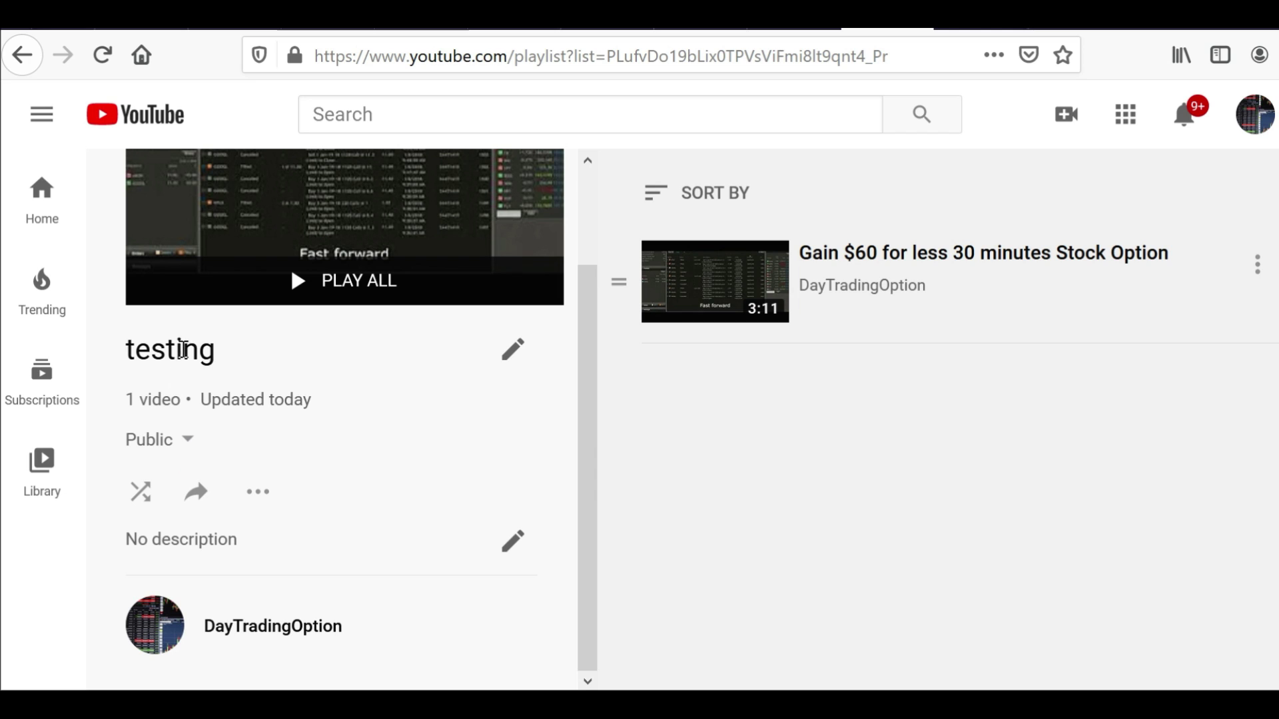
left_click(186, 441)
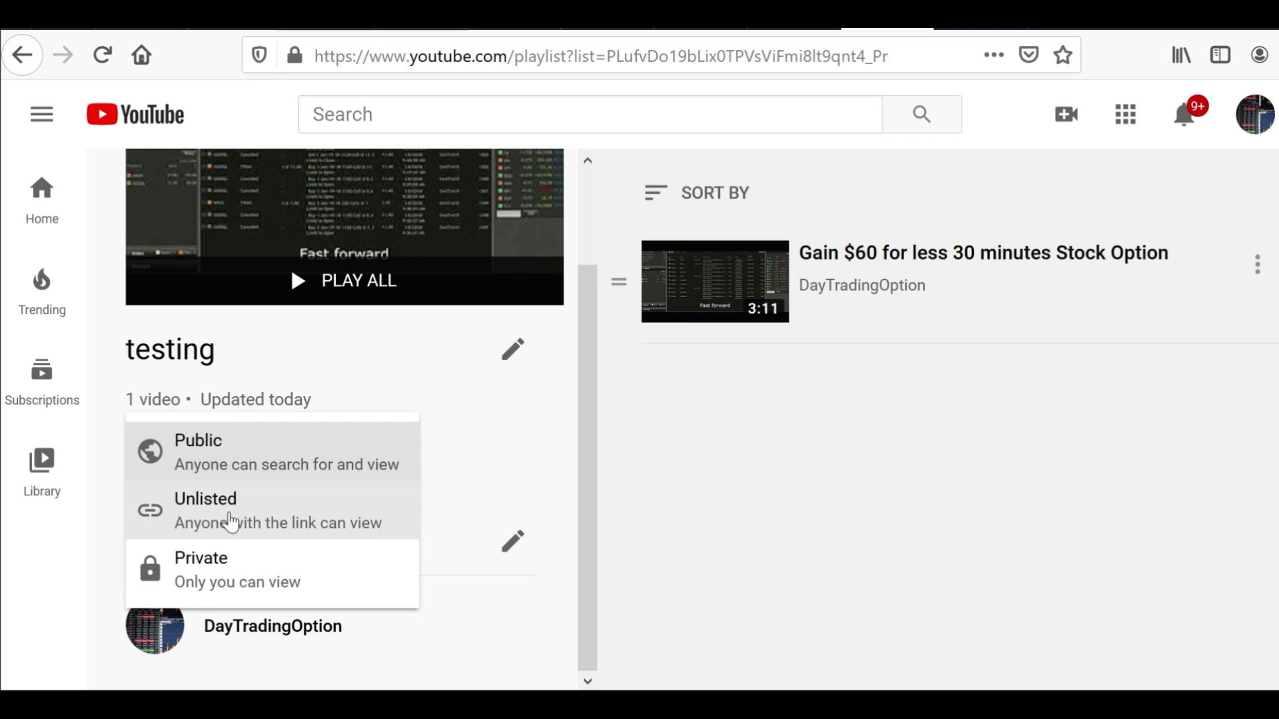
left_click(307, 566)
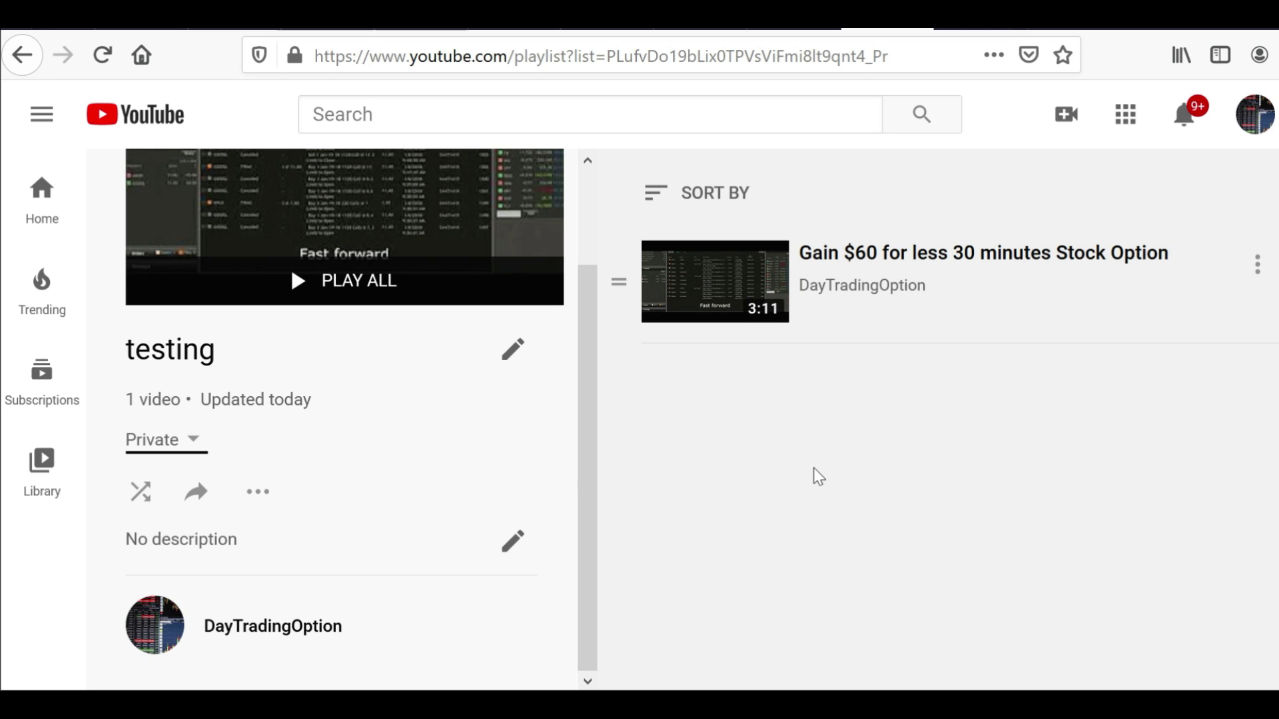
left_click(1256, 124)
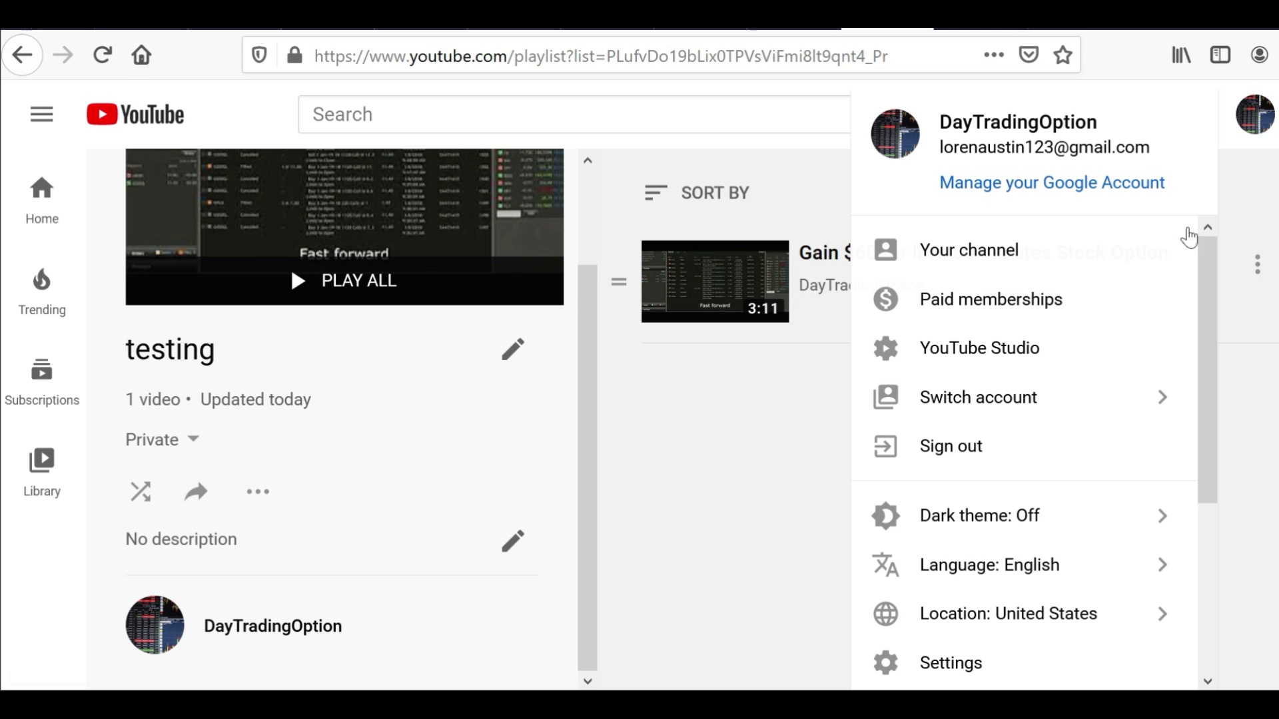
left_click(723, 128)
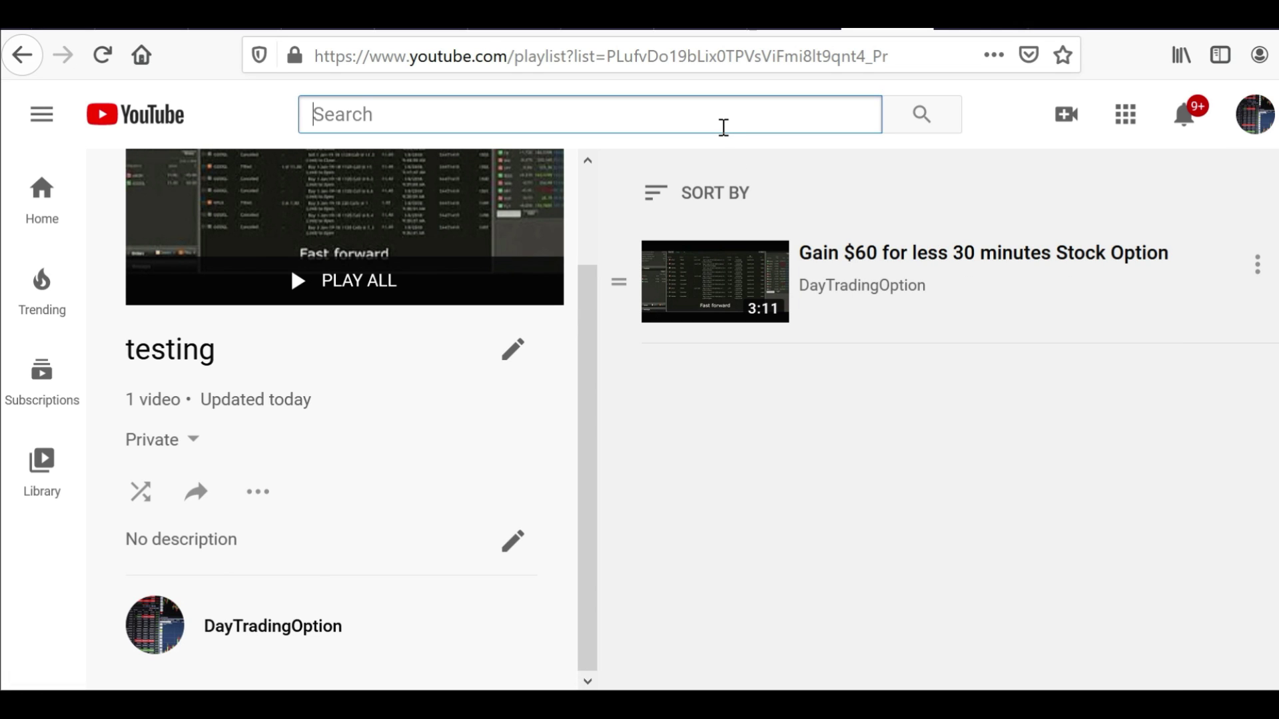